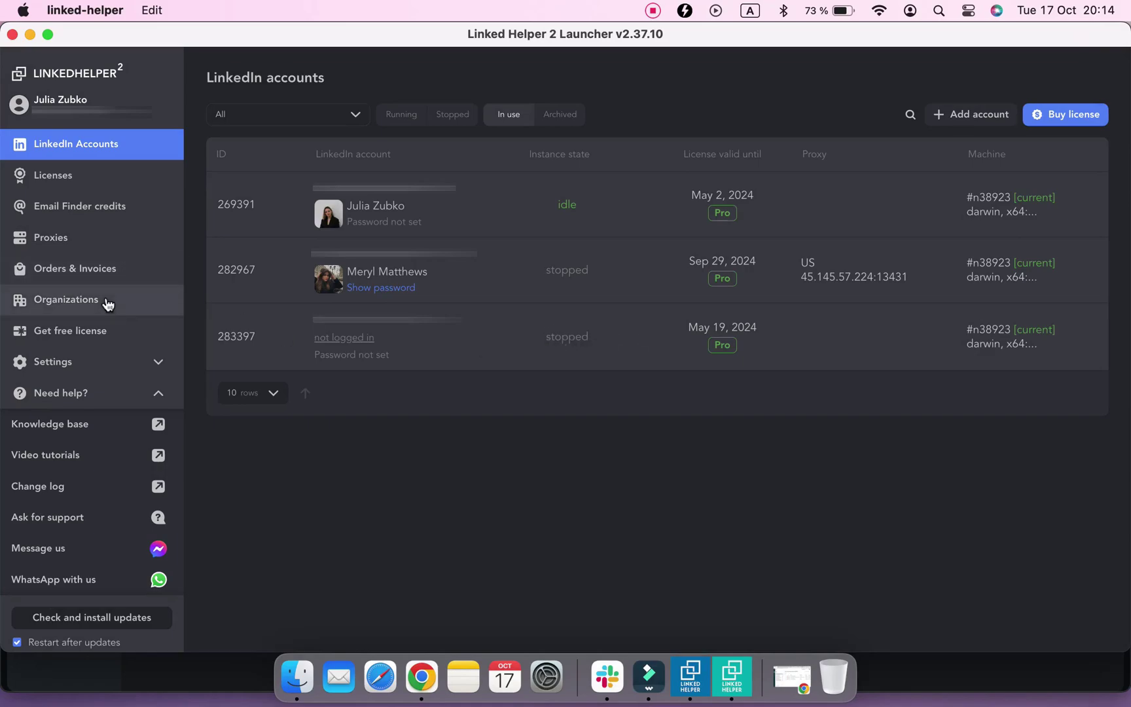
Add an organization named 'Linked Helper' next to the existing JK organization
left_click(108, 303)
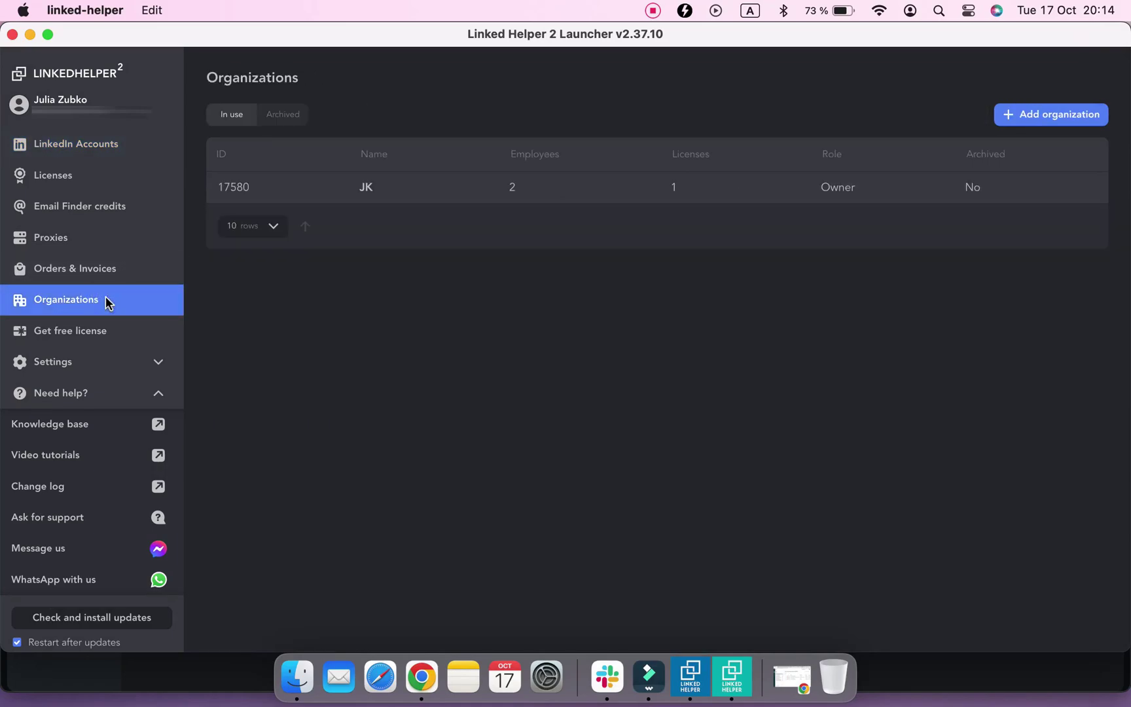
left_click(1020, 125)
left_click(941, 139)
type("Lin")
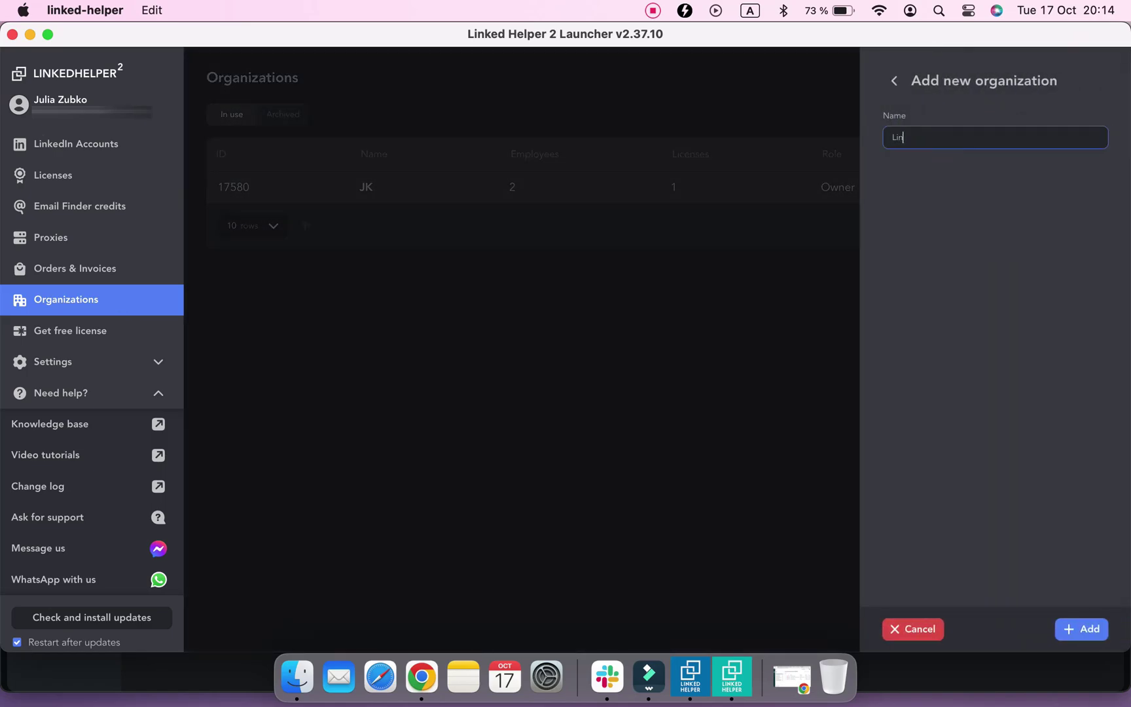
type("ked Helper")
left_click(1092, 628)
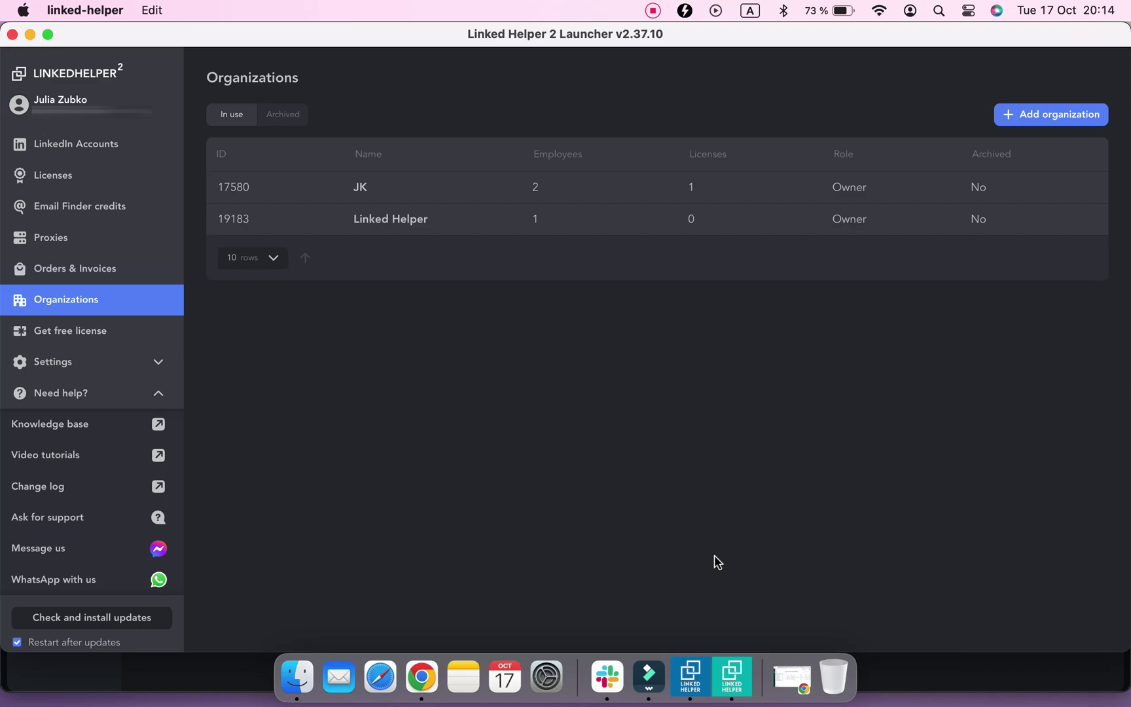
In the Linked Helper organization's Employees tab, enter the new employee's first and last name
left_click(409, 226)
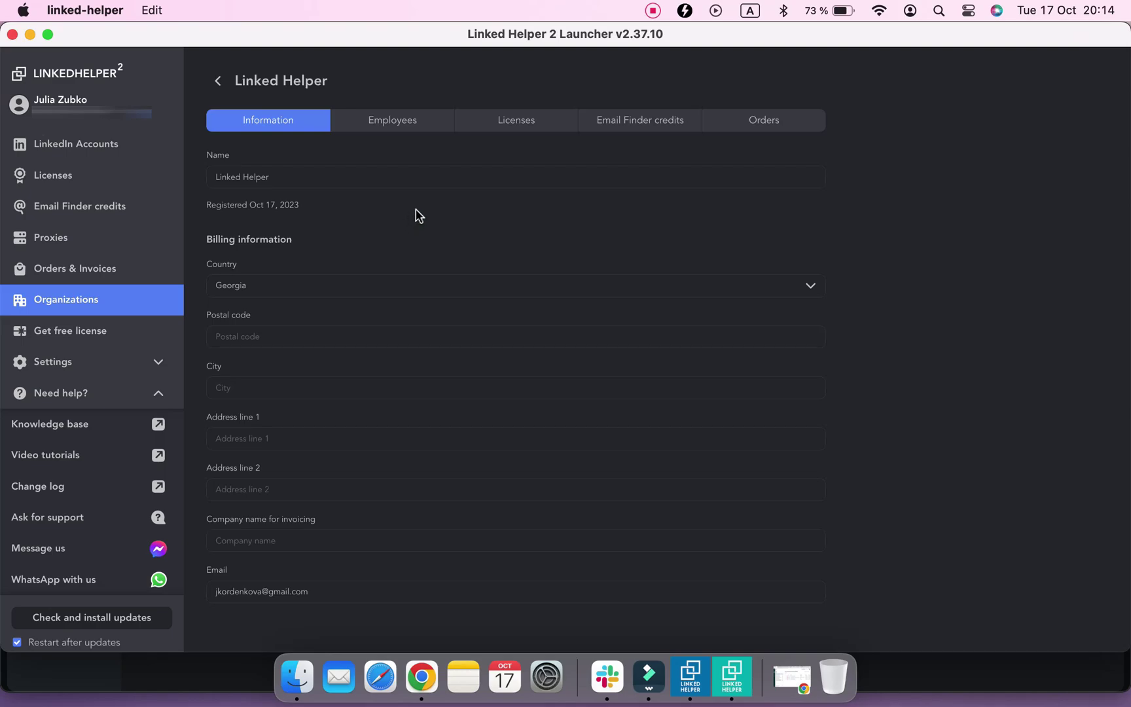
left_click(422, 131)
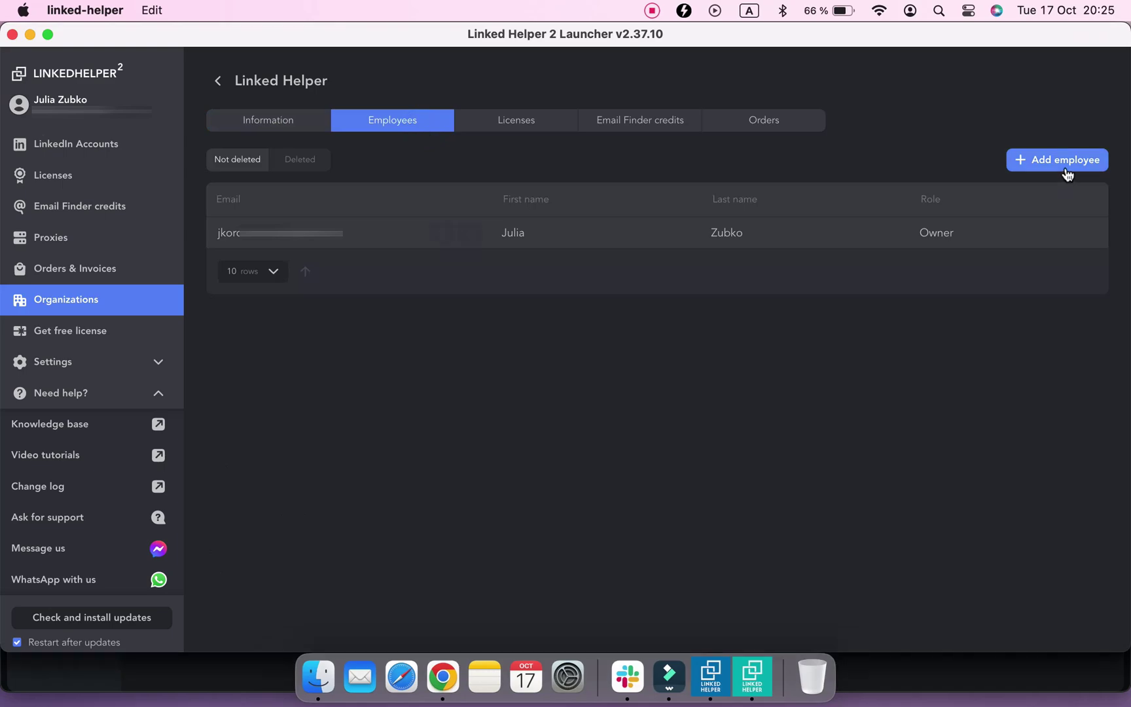
left_click(1065, 163)
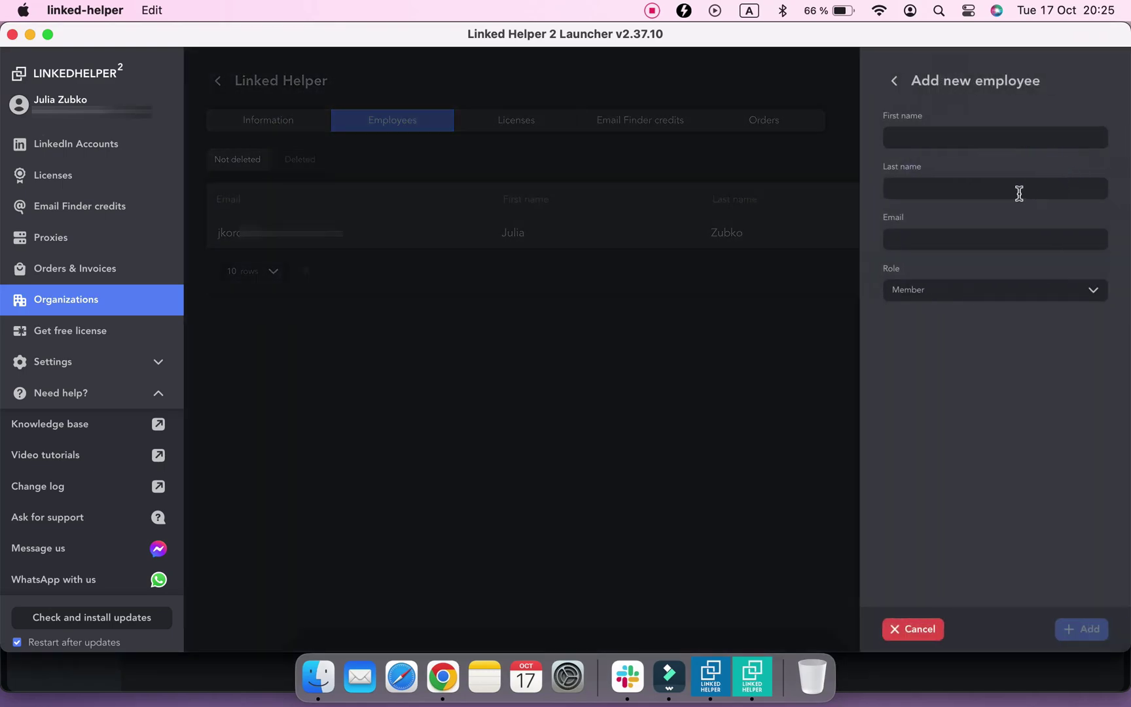
left_click(972, 138)
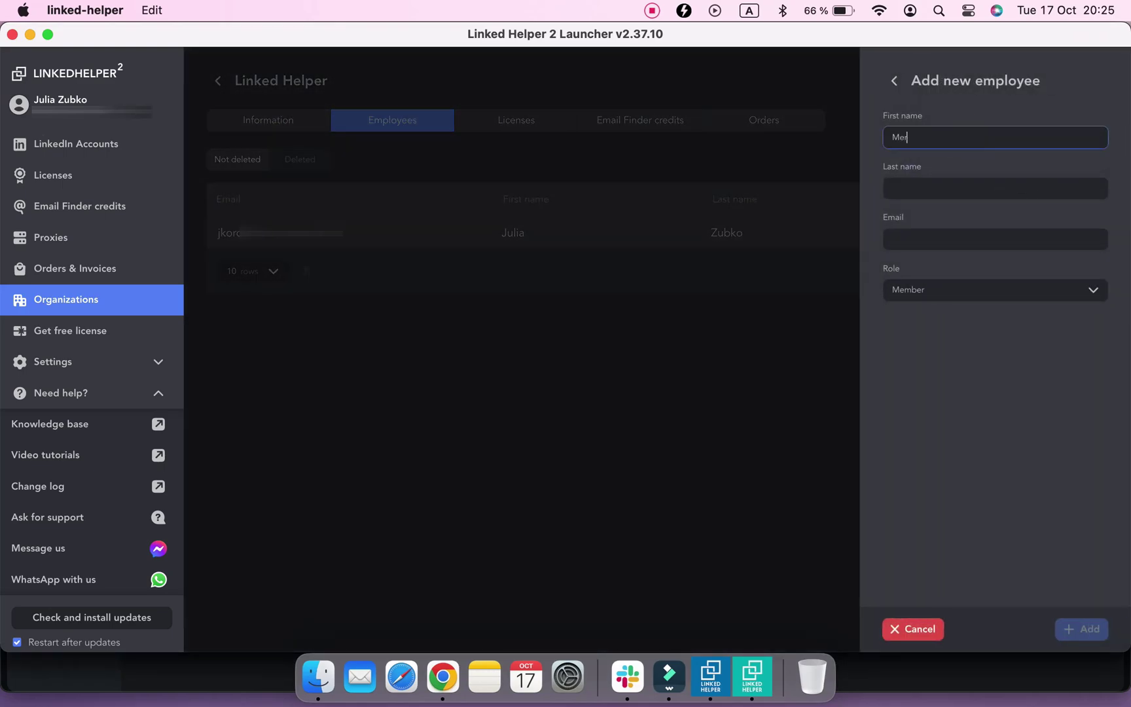
left_click(985, 186)
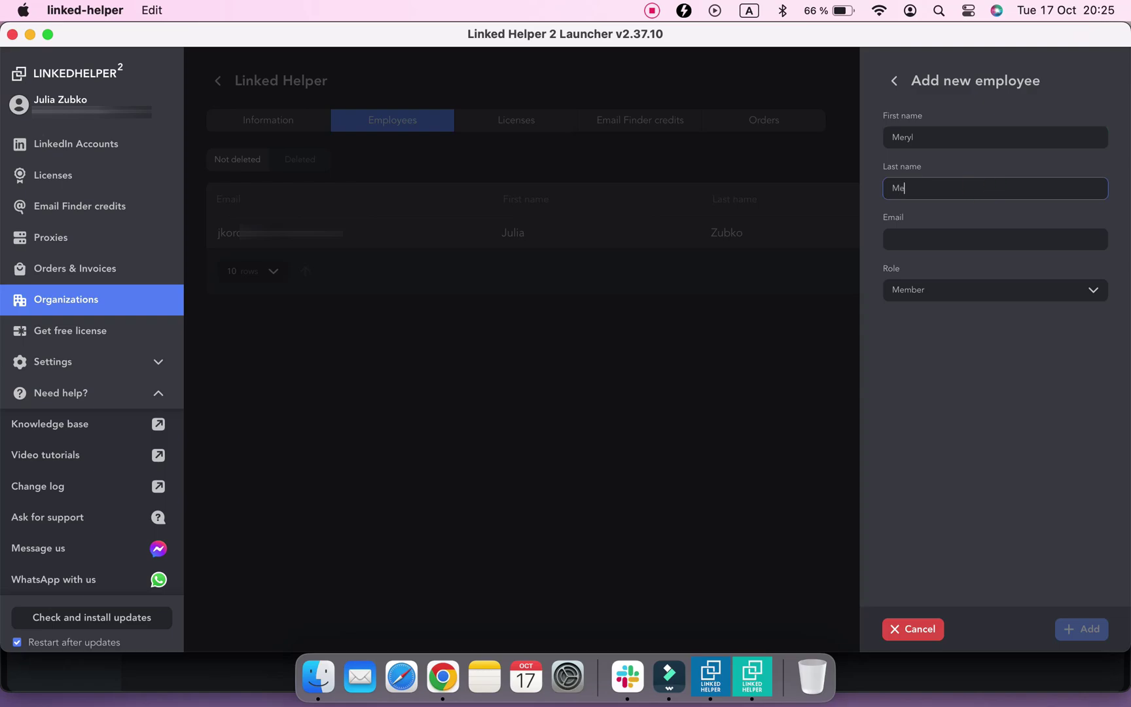
Fill in the new employee's e-mail, keep the Member role, and add them
left_click(1006, 241)
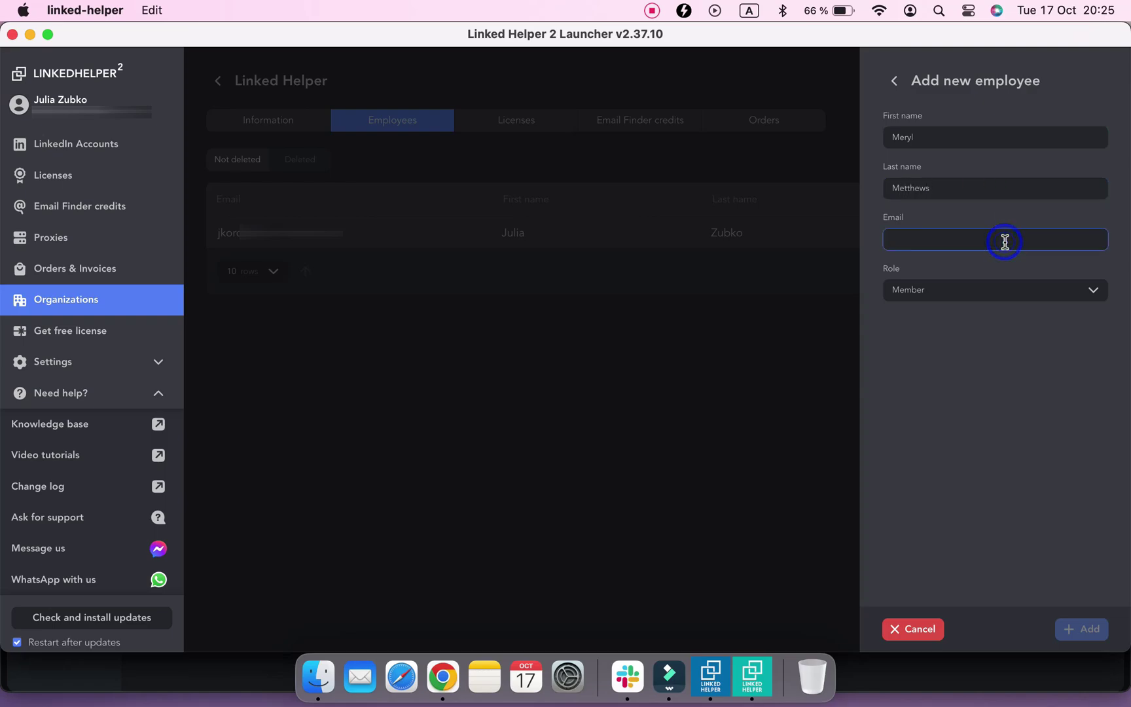
type("mery")
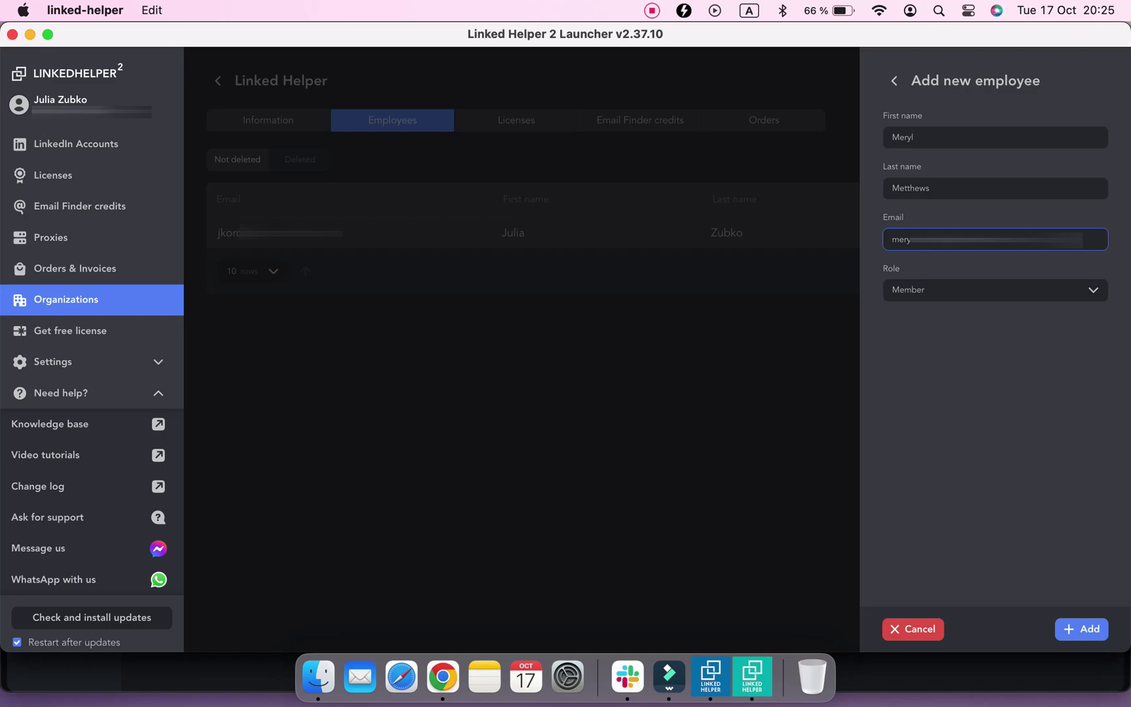
left_click(1009, 298)
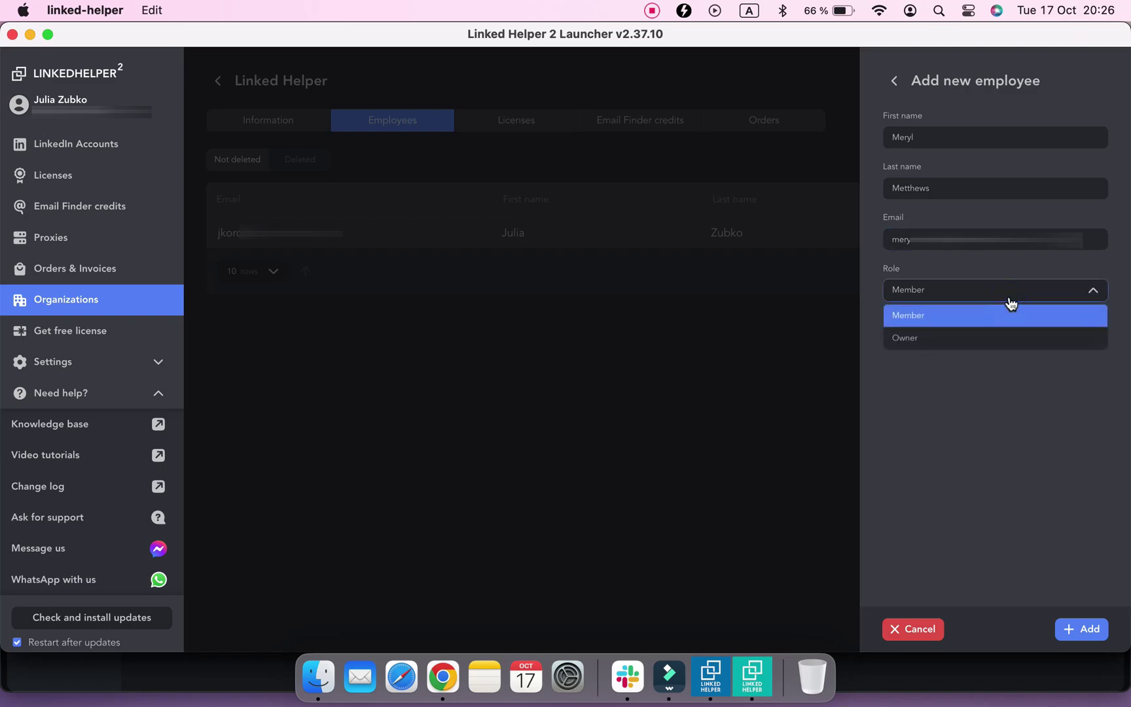
left_click(1012, 301)
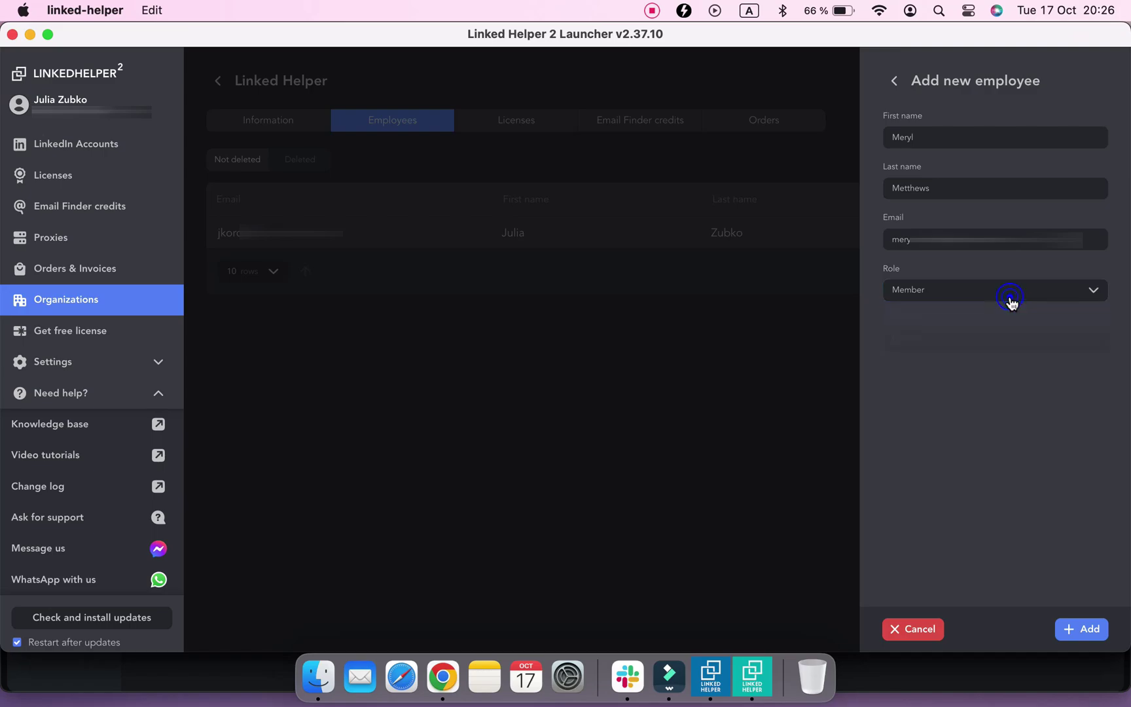
left_click(1080, 630)
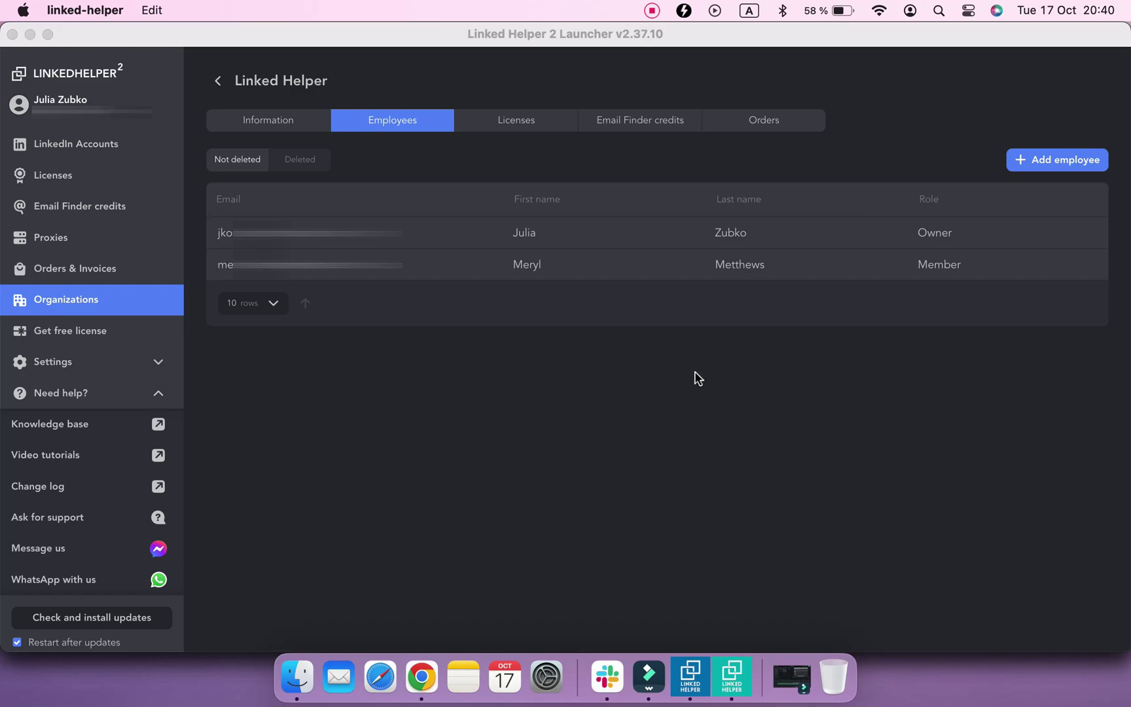
left_click(677, 388)
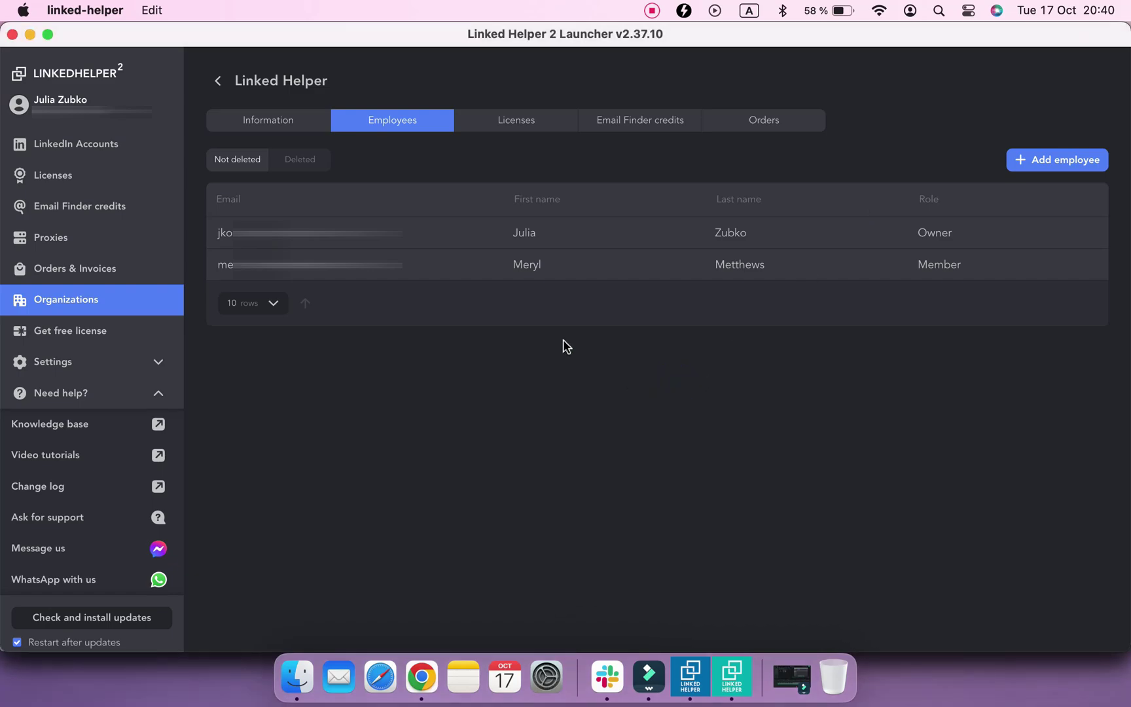
Buy a Standard license for 1 month at $15, paid with PayPal
left_click(518, 126)
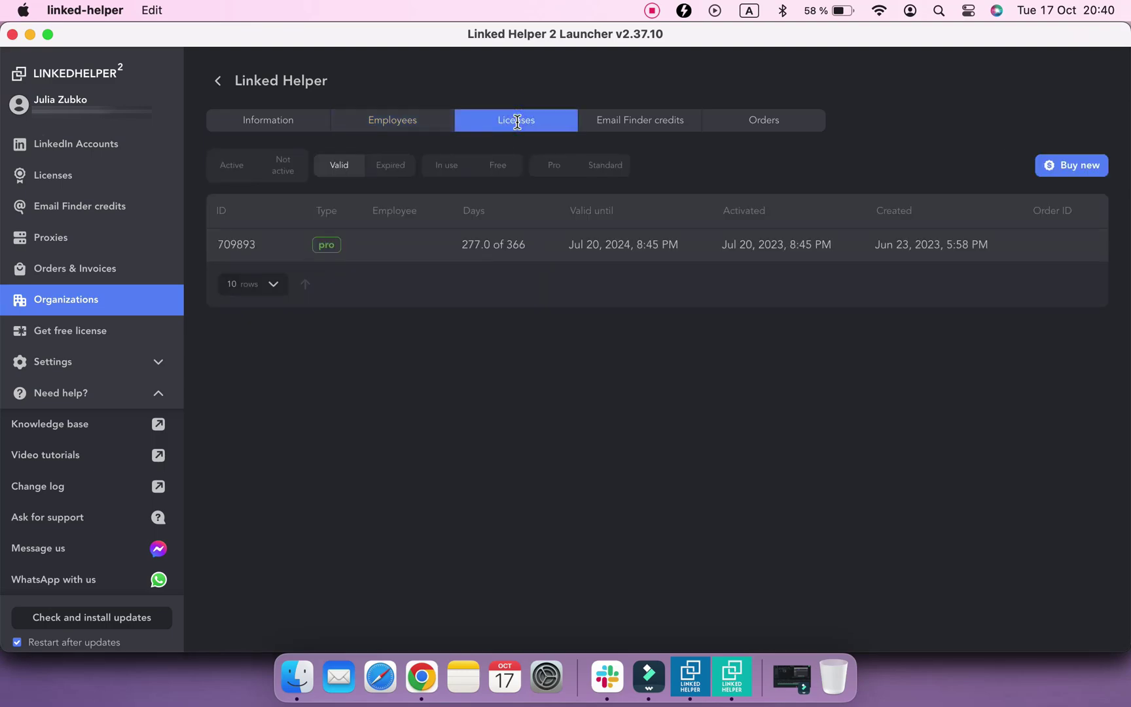
left_click(1070, 171)
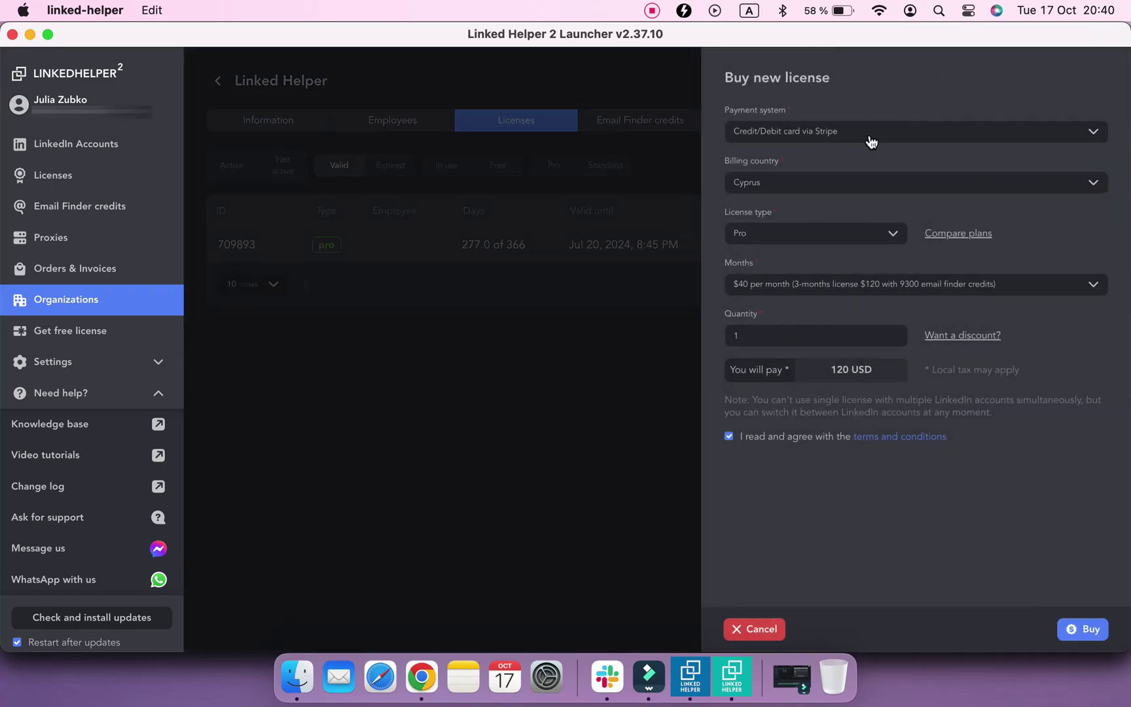
left_click(871, 141)
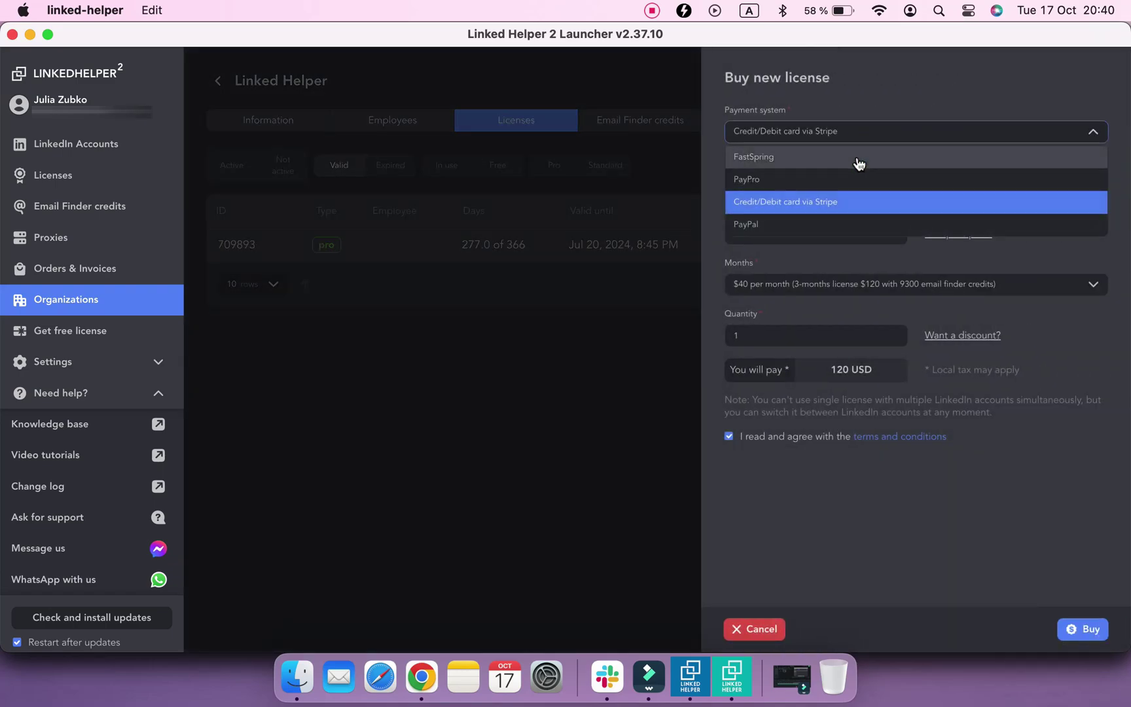
left_click(837, 225)
left_click(849, 234)
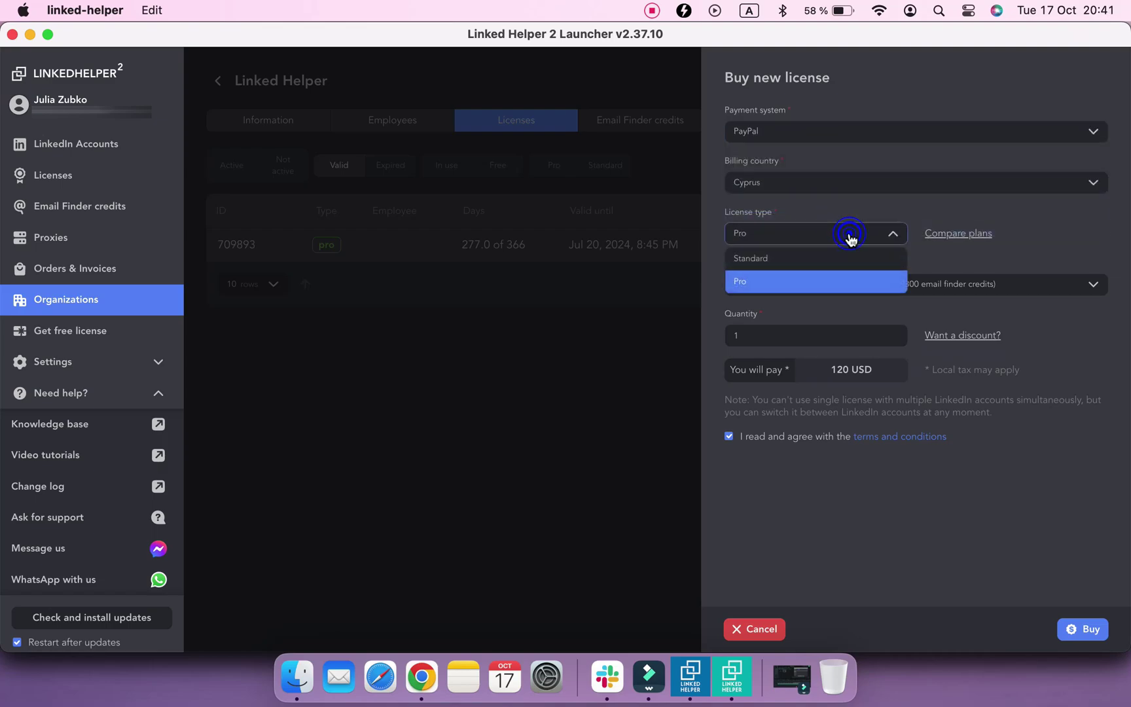
left_click(844, 259)
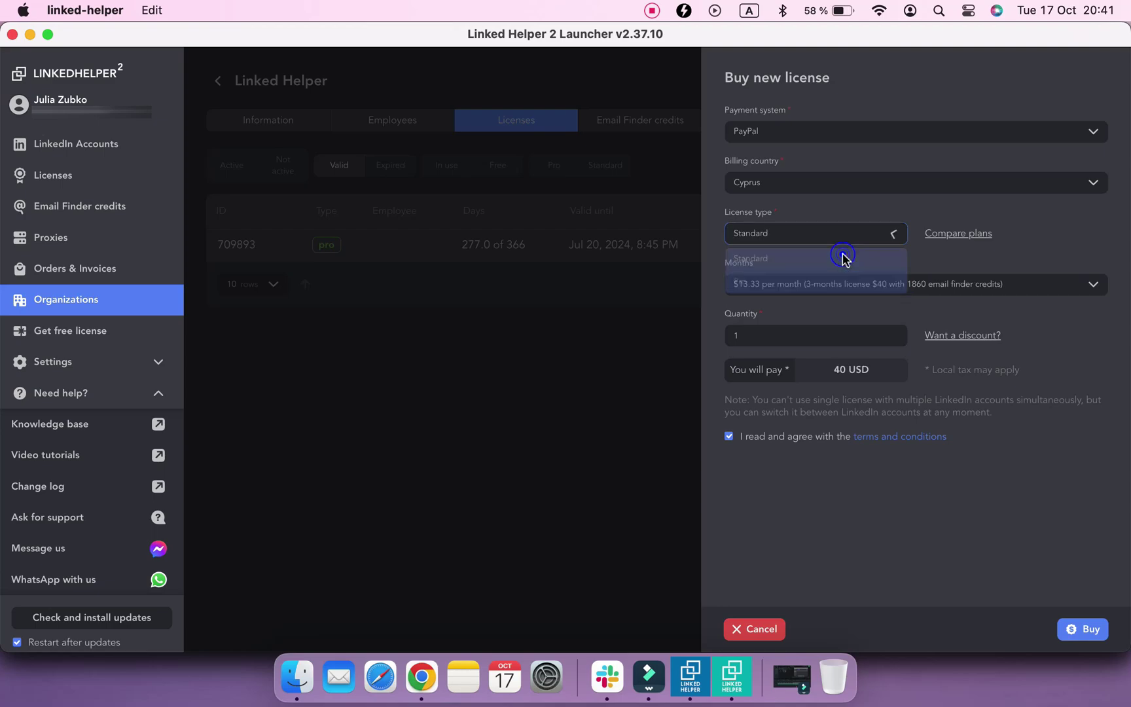
left_click(839, 296)
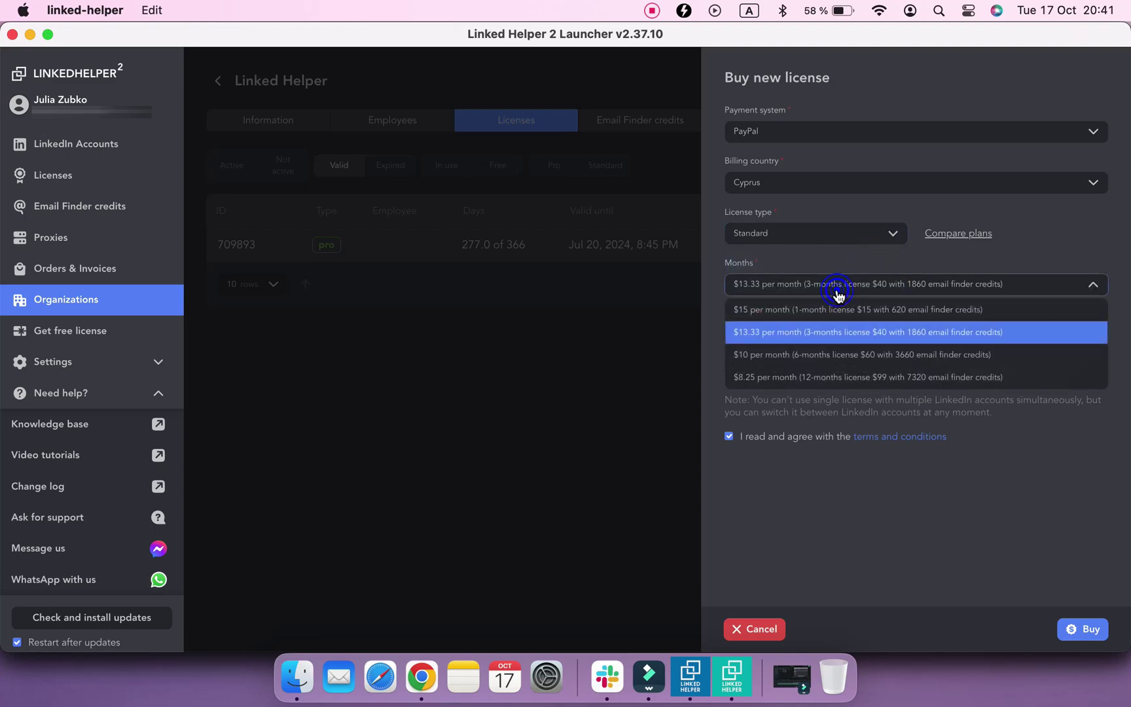
left_click(840, 310)
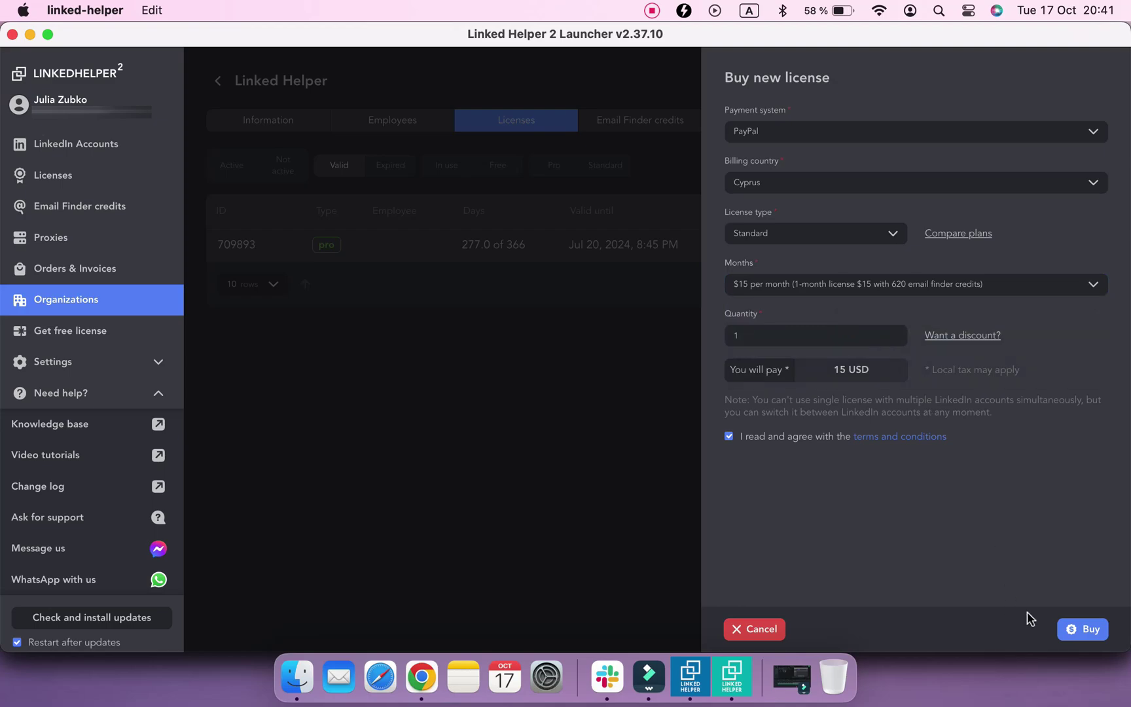
left_click(1084, 629)
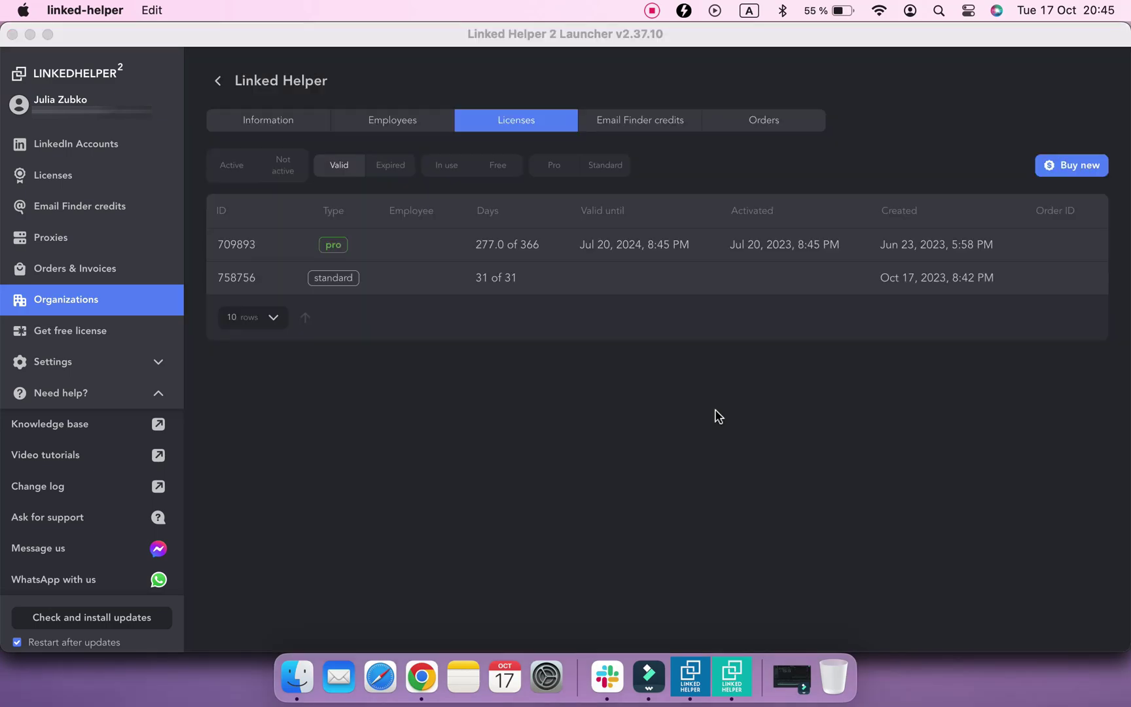
Assign the new standard license 758756 to the newly added member employee
left_click(716, 415)
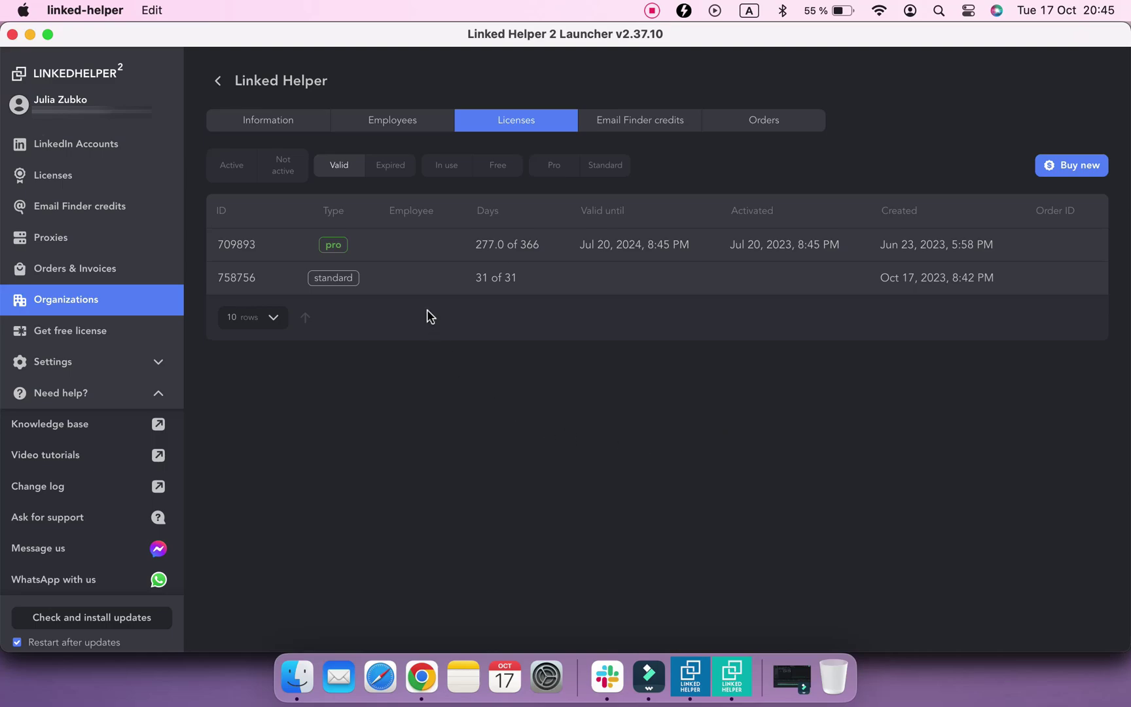
mouse_move(444, 286)
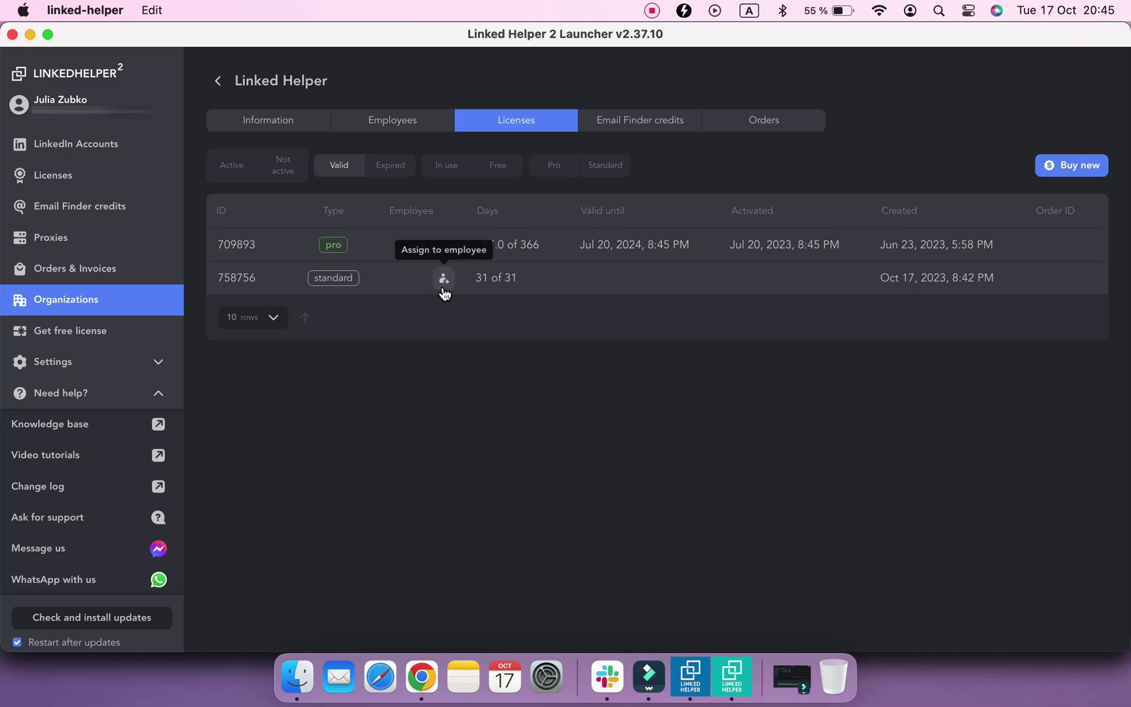
left_click(444, 282)
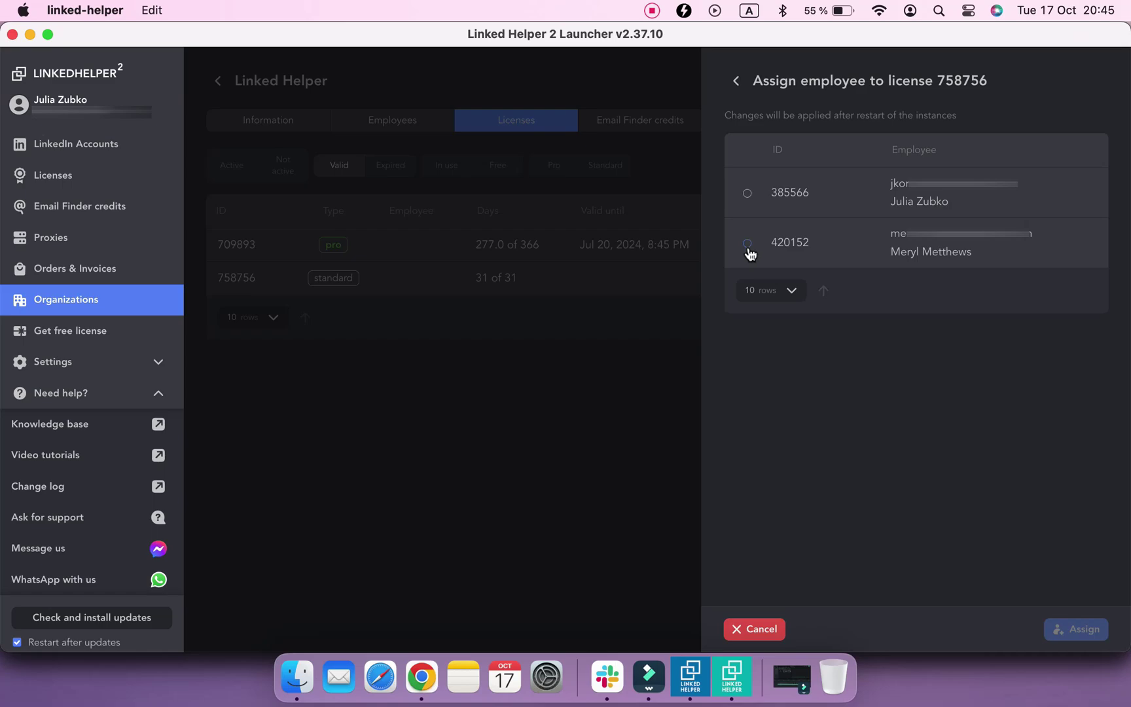
left_click(748, 249)
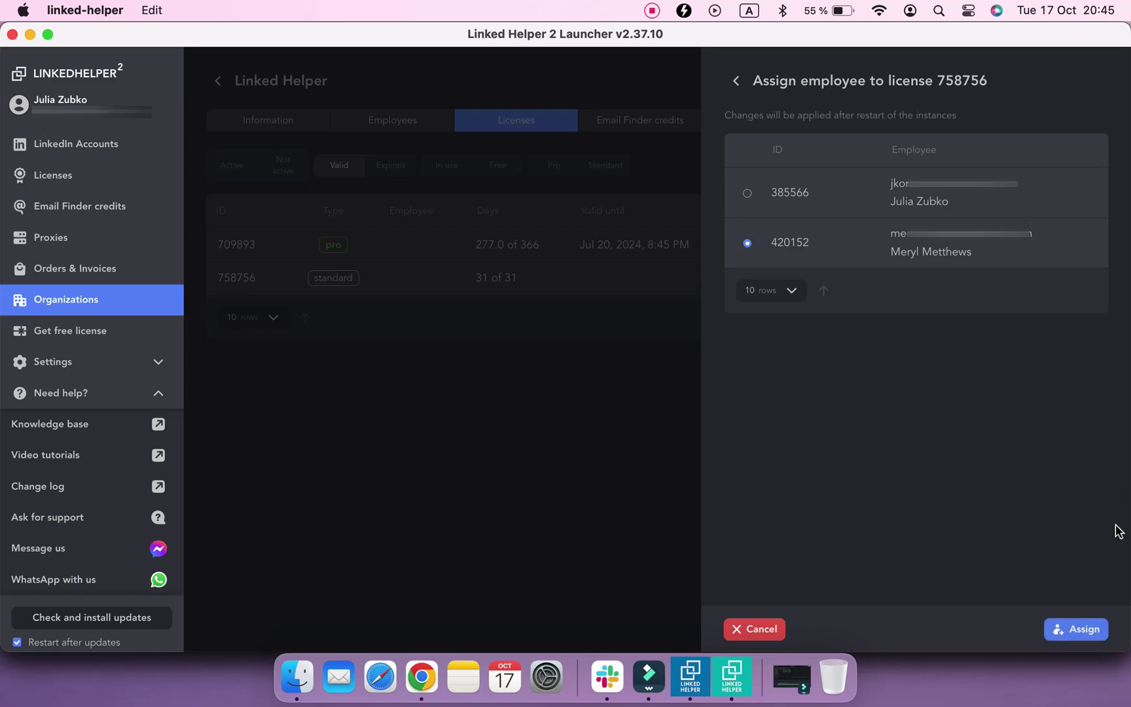
left_click(1076, 629)
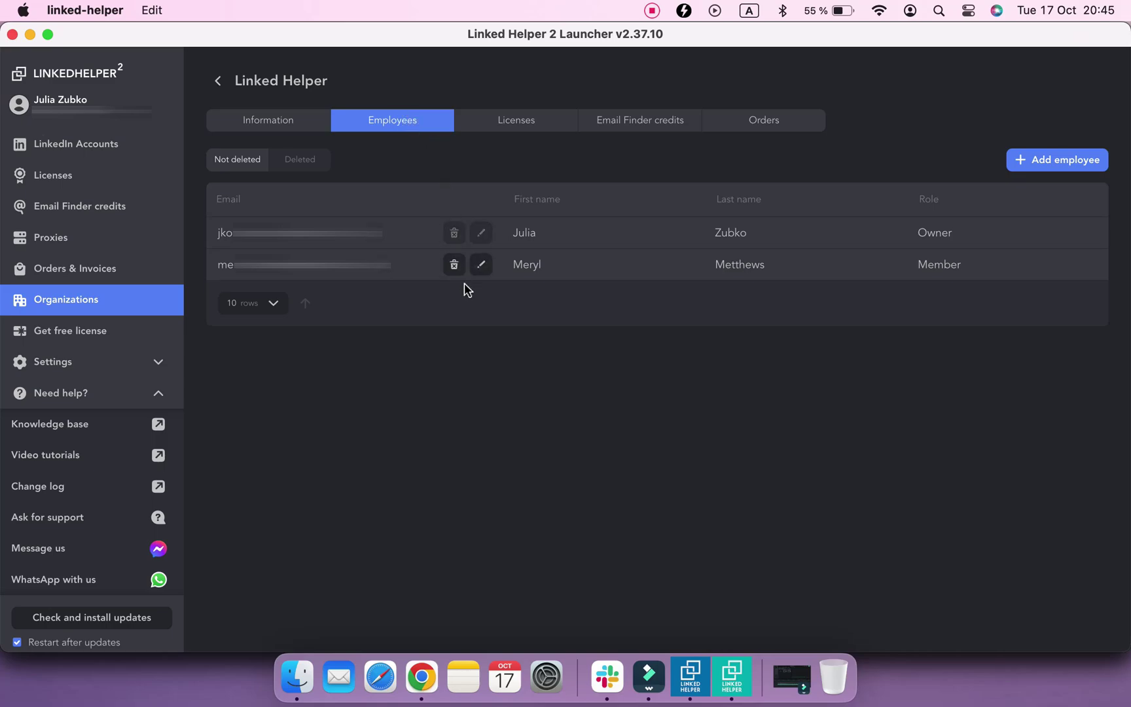
Change the second employee's role from Member to Owner and save
left_click(482, 273)
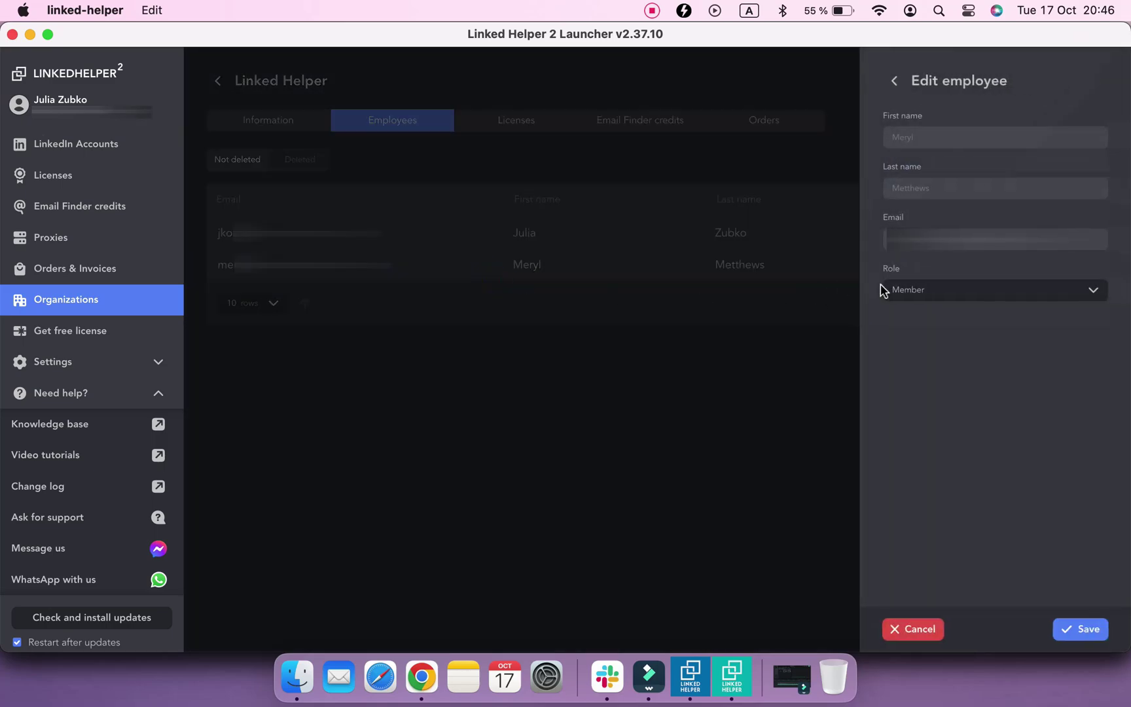
left_click(907, 297)
left_click(928, 345)
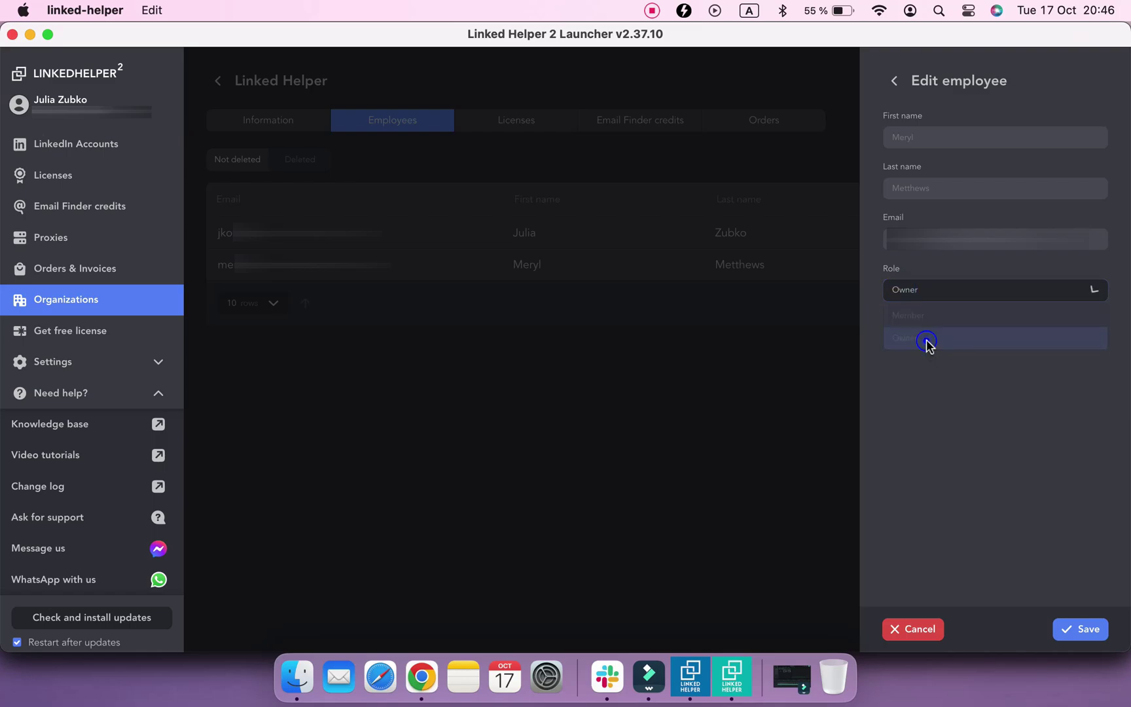
left_click(1063, 627)
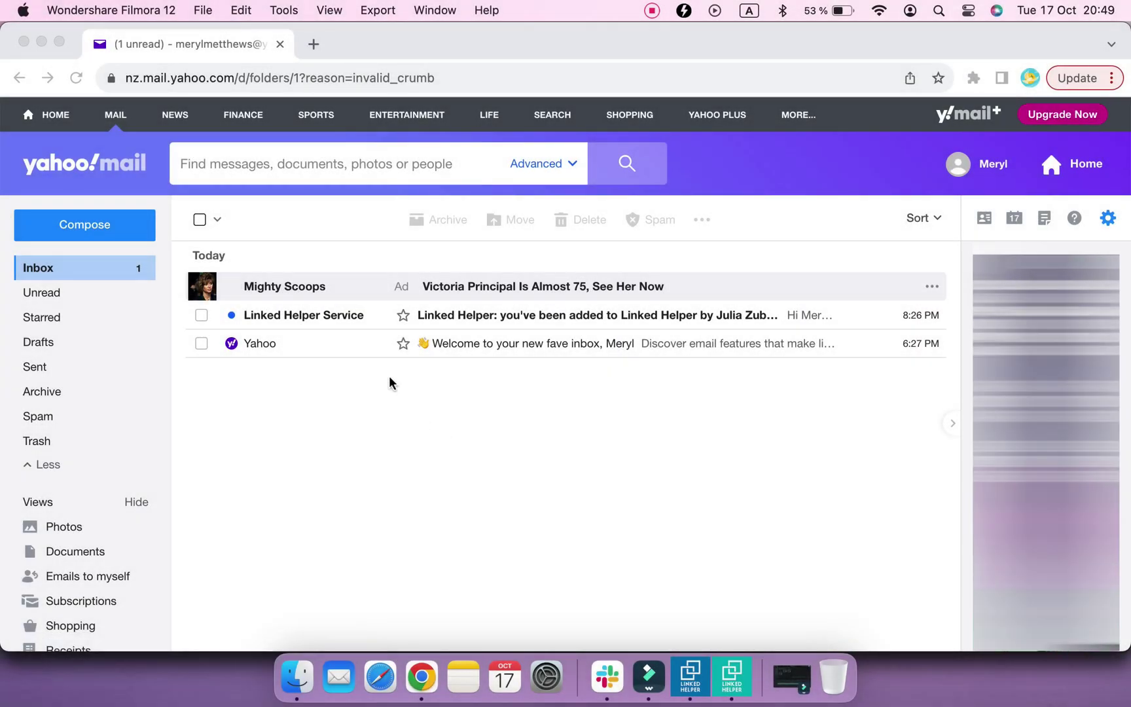
Open the Linked Helper Service invitation email and scroll through its login instructions
left_click(346, 318)
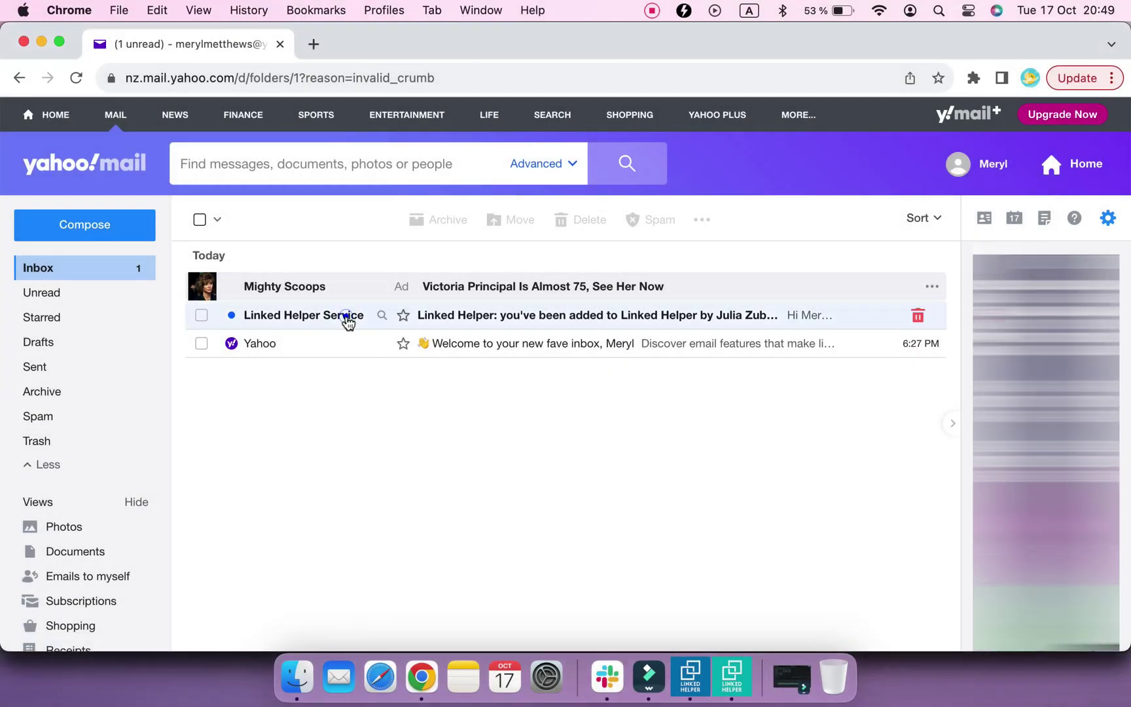
left_click(336, 318)
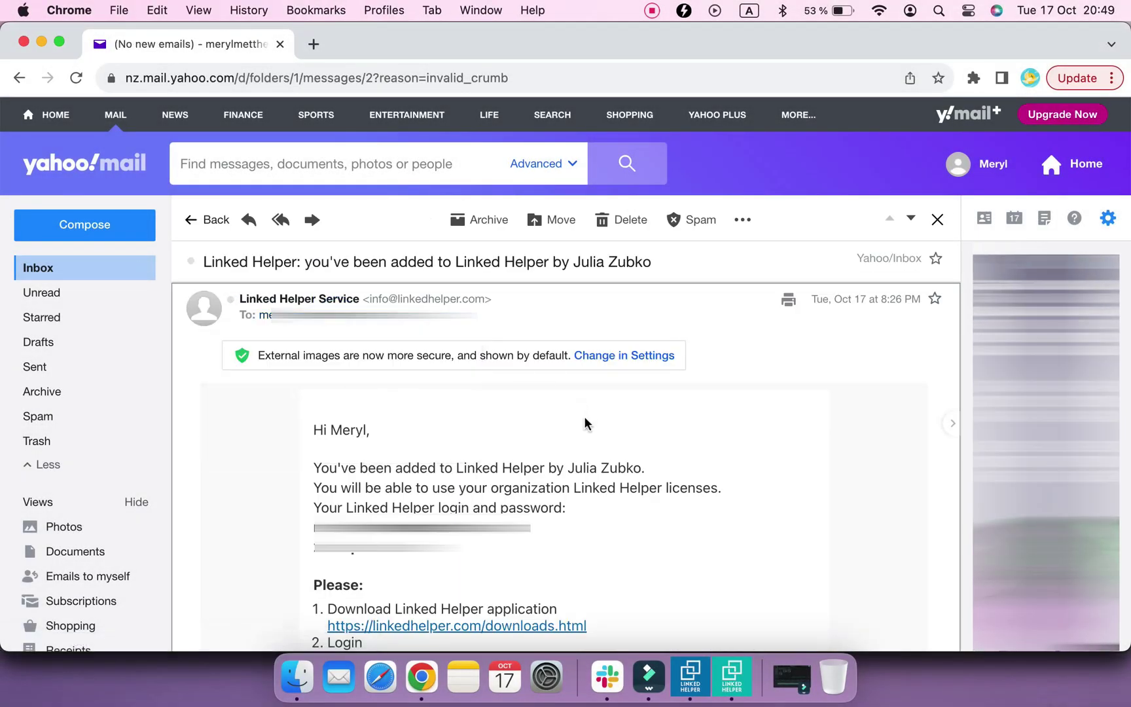
scroll(584, 415, "down", 2)
scroll(585, 419, "down", 5)
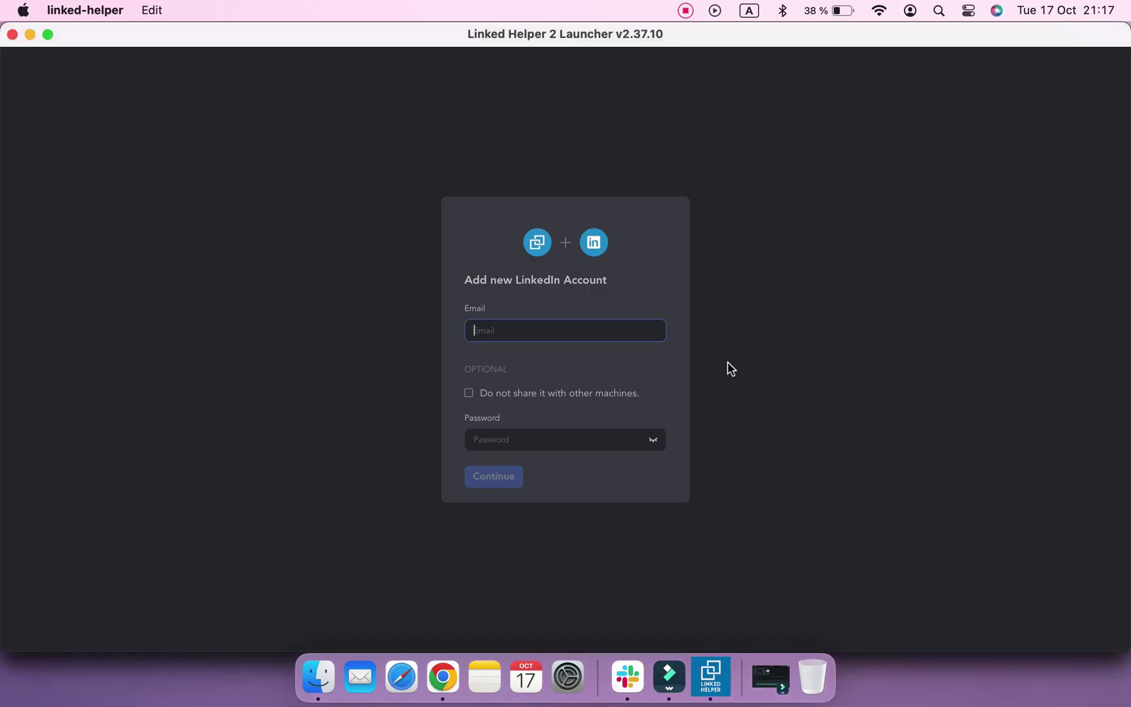
Add the LinkedIn account with its email and password, then dismiss the tutorial hint
type("pro")
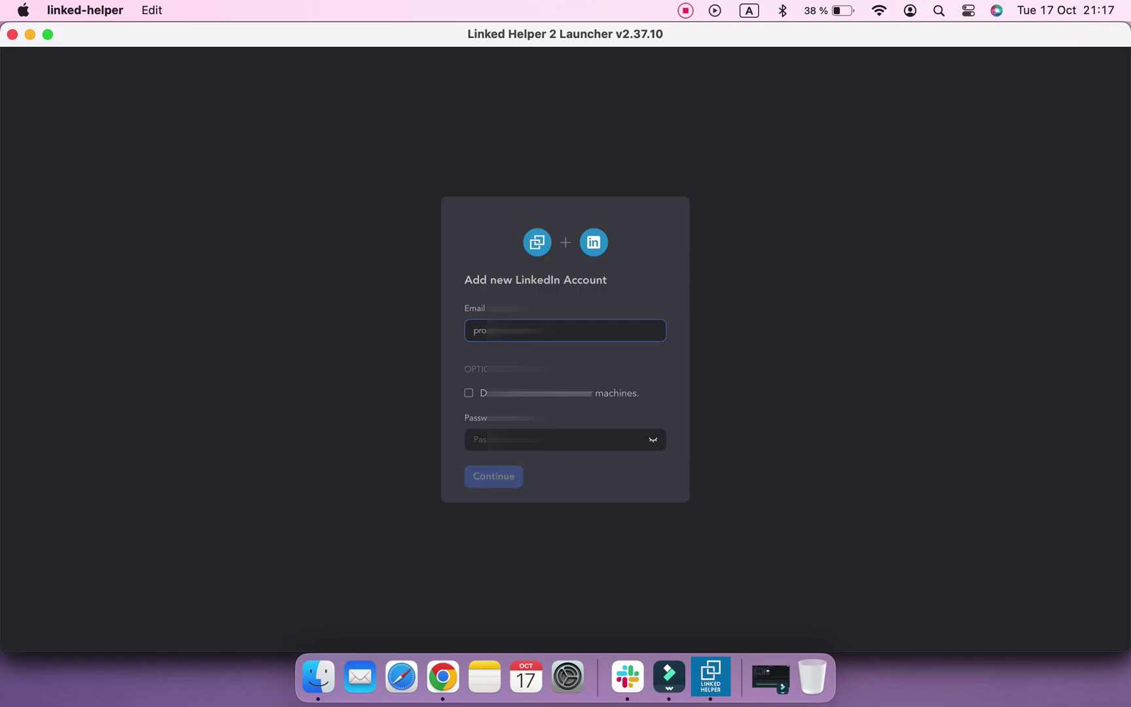
left_click(624, 438)
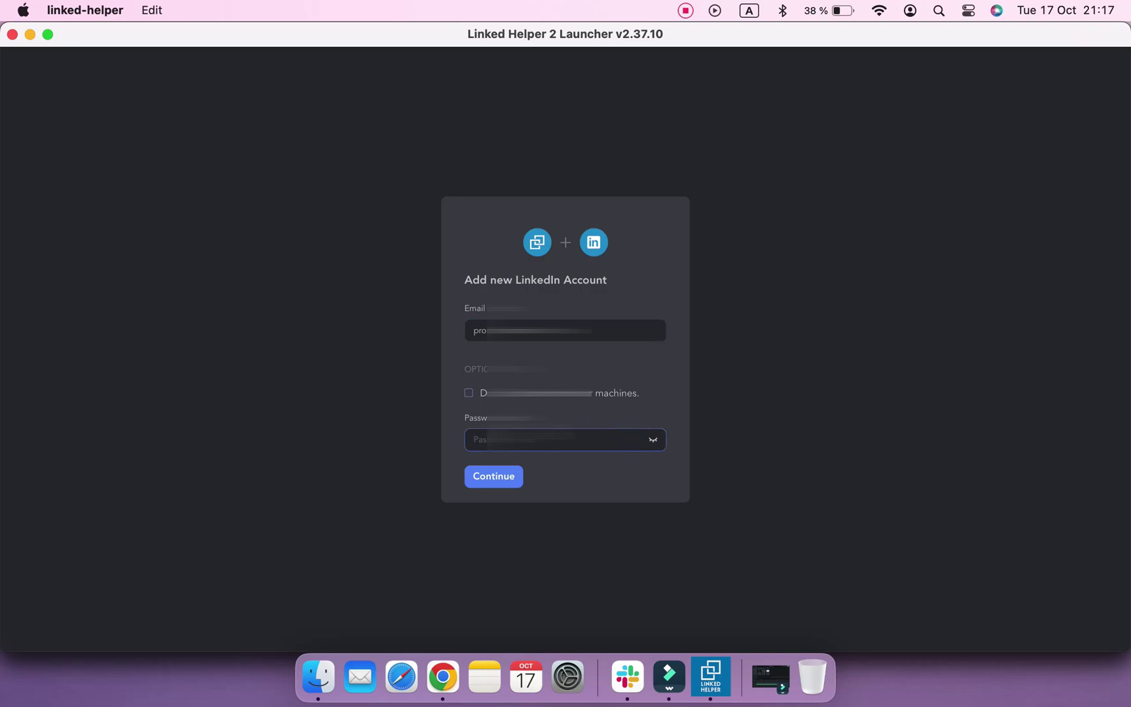
type("•")
left_click(505, 479)
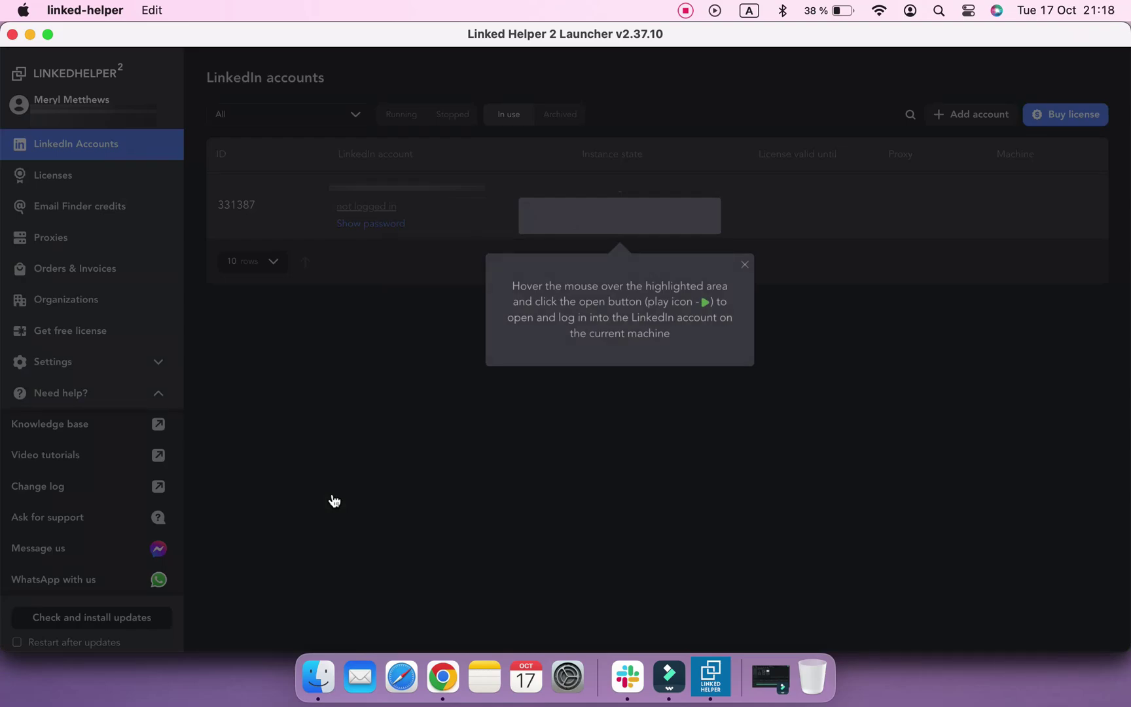
left_click(541, 217)
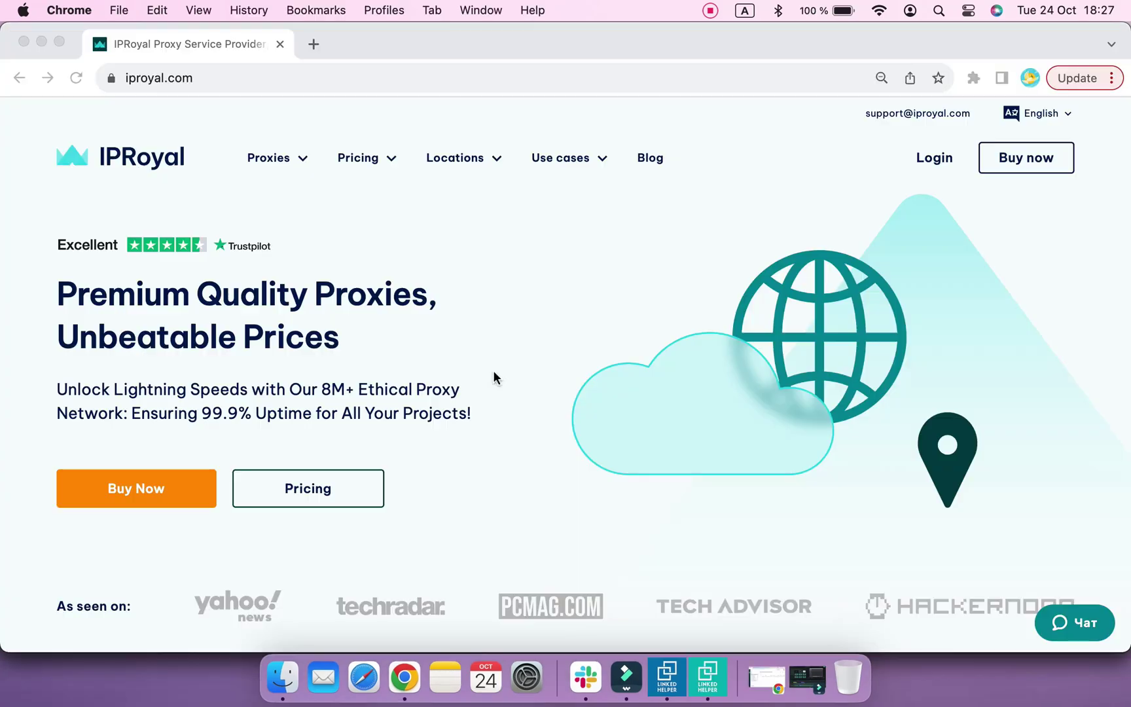
Open IPRoyal's Private proxies pricing page and scroll to the 30, 60 and 90 day plans
left_click(495, 376)
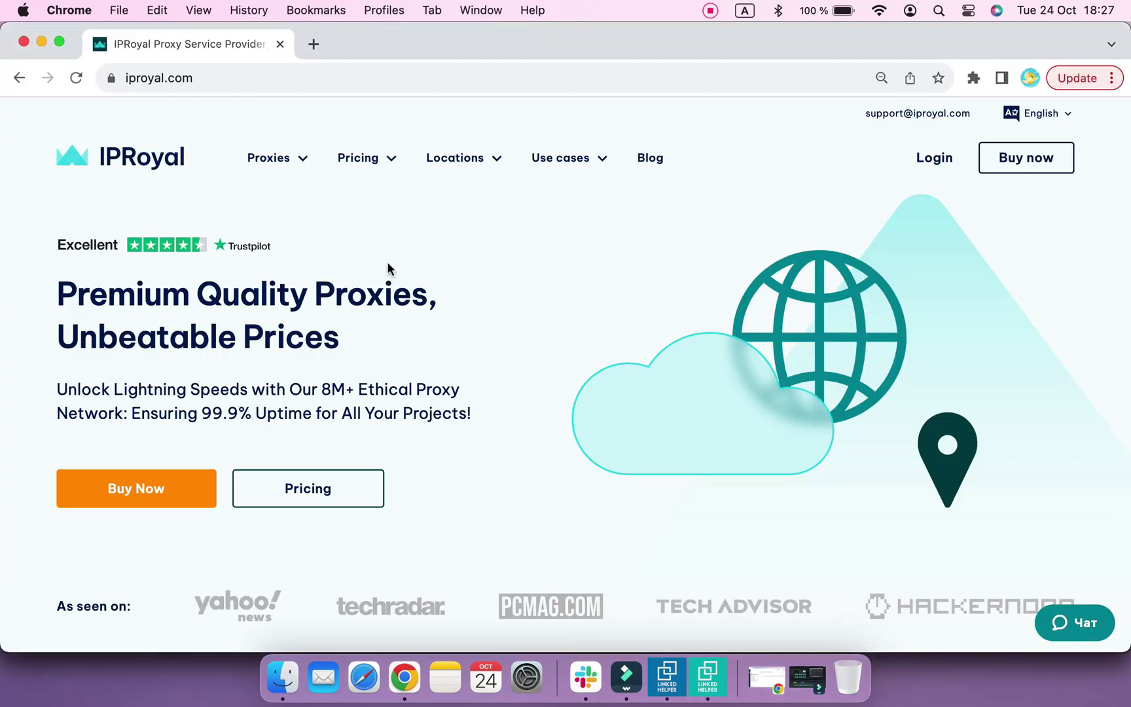
mouse_move(364, 160)
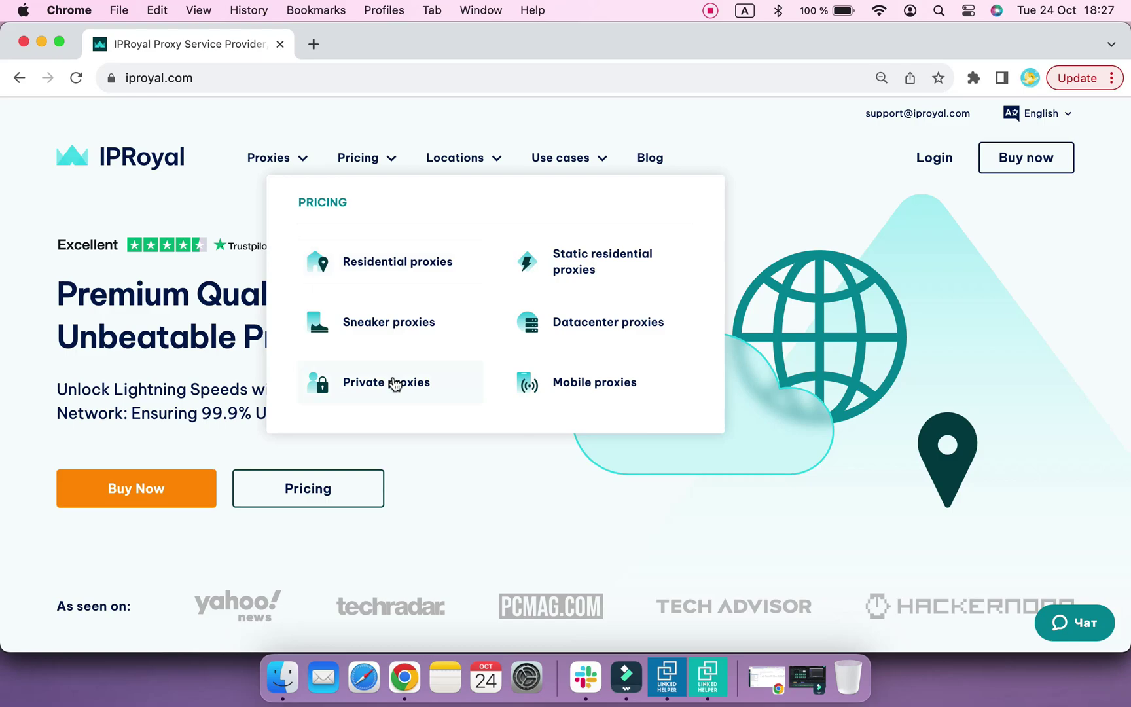
left_click(394, 386)
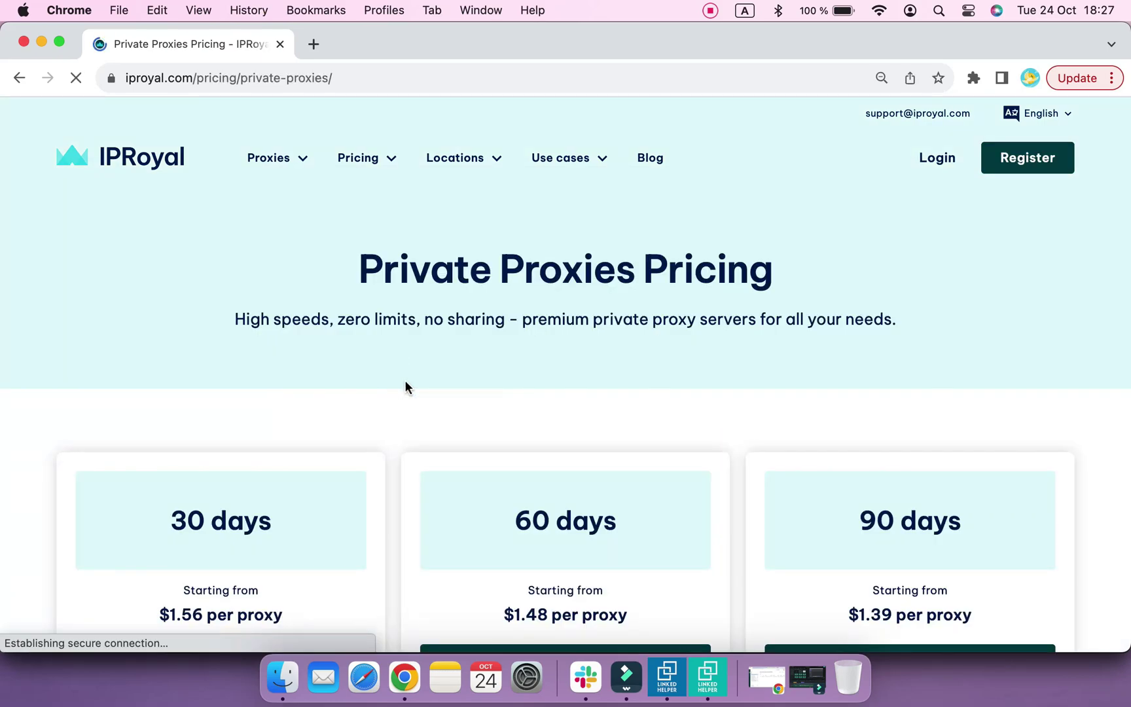
scroll(589, 408, "down", 5)
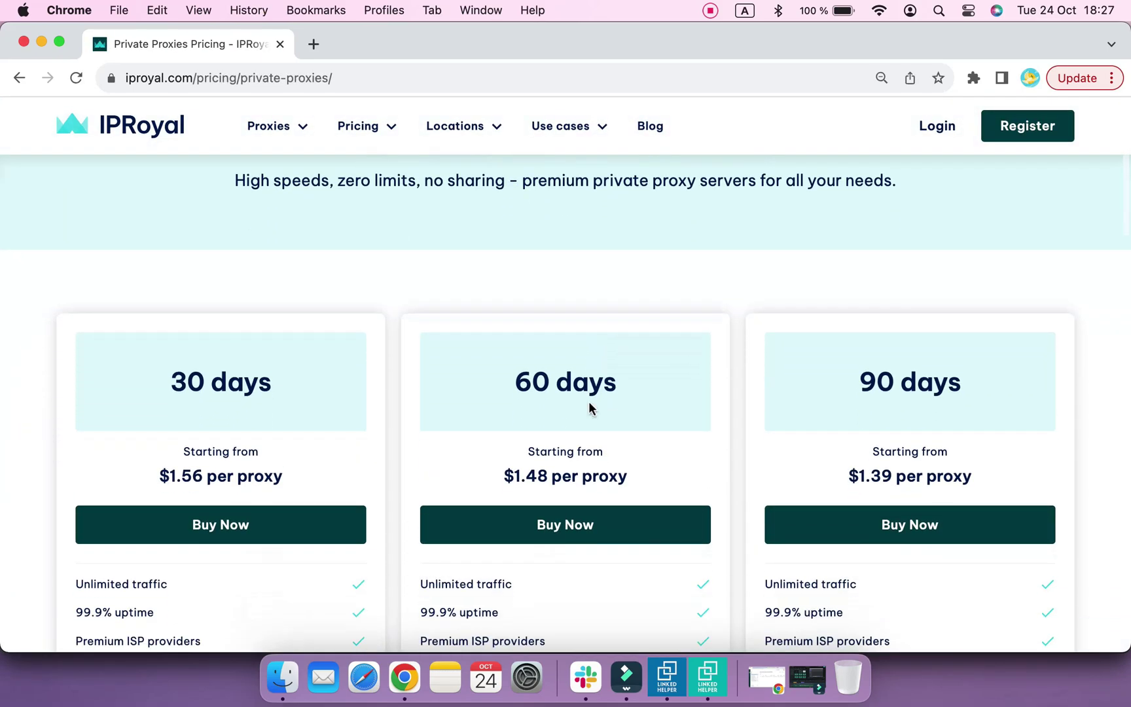
scroll(589, 403, "down", 1)
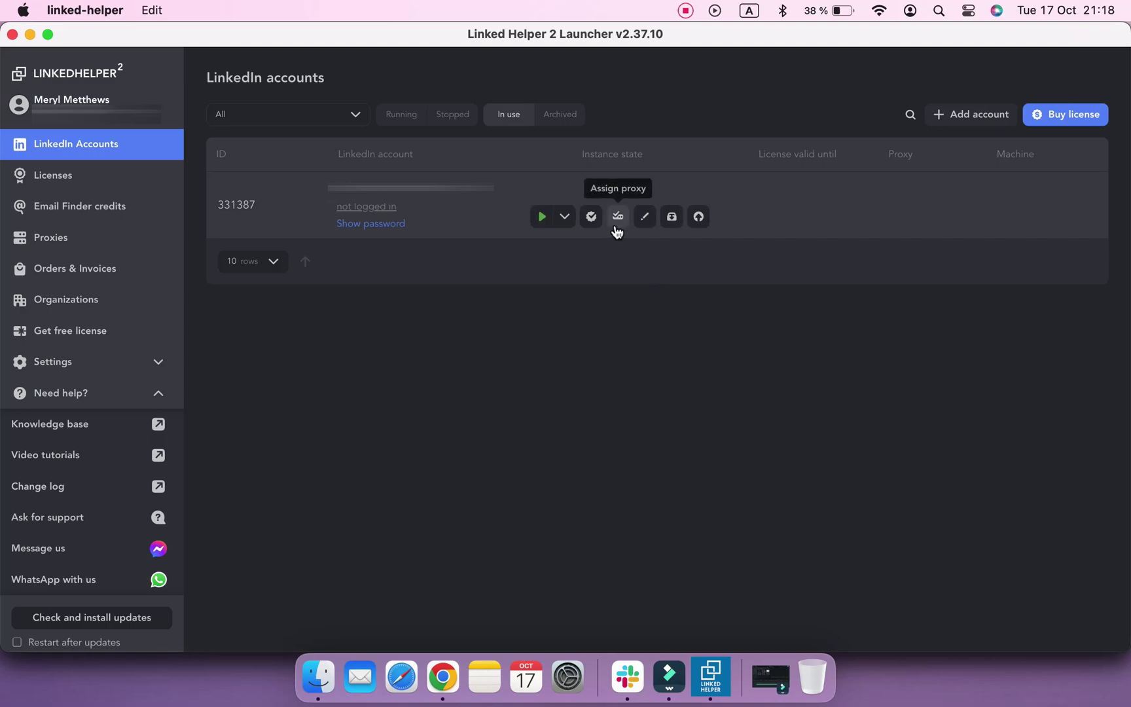
Add HTTP proxy 45.145.57.224:13431 with its login and password, passing the connection test
left_click(617, 217)
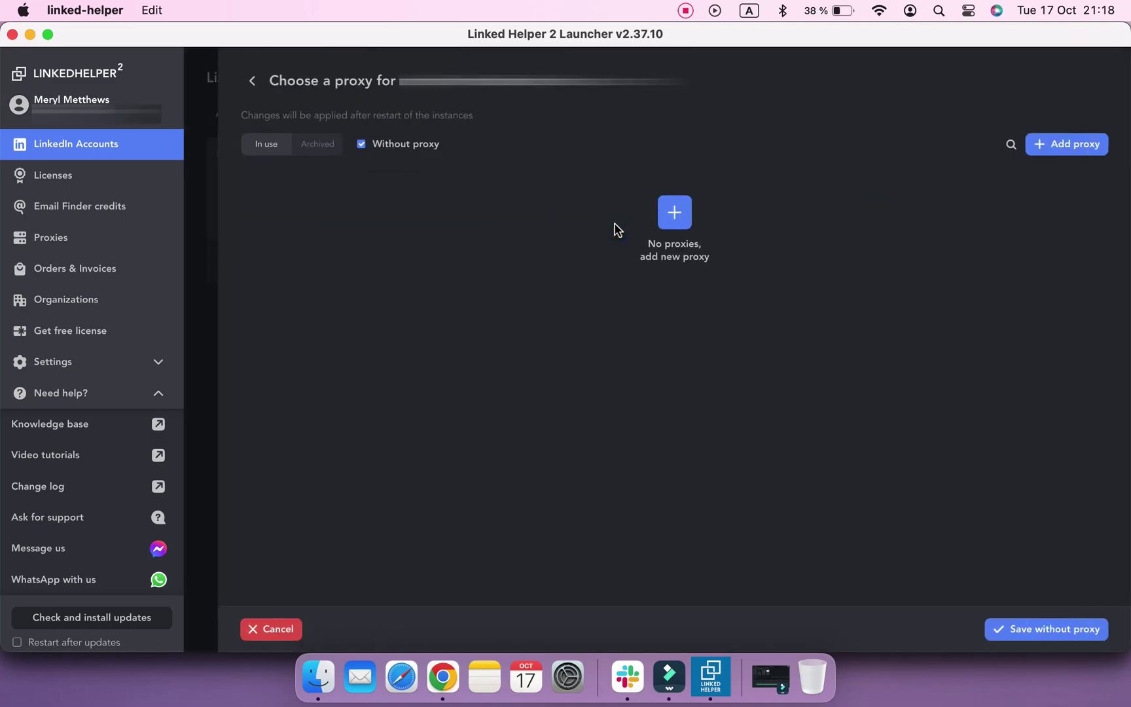
left_click(676, 219)
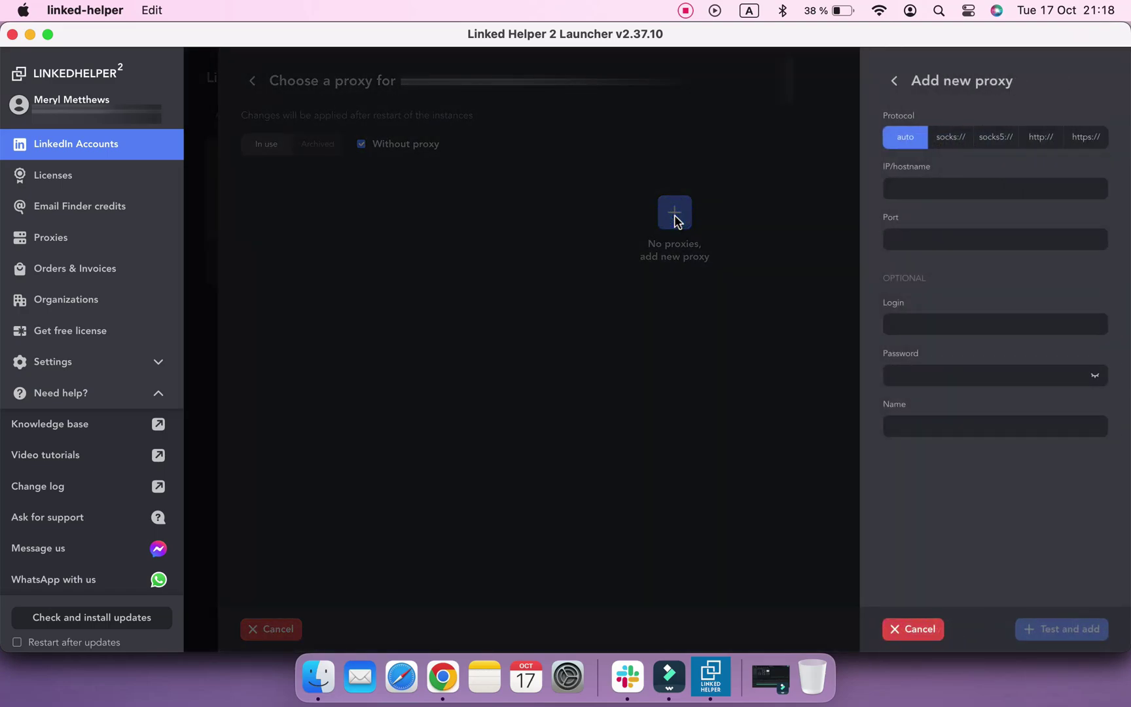
left_click(893, 182)
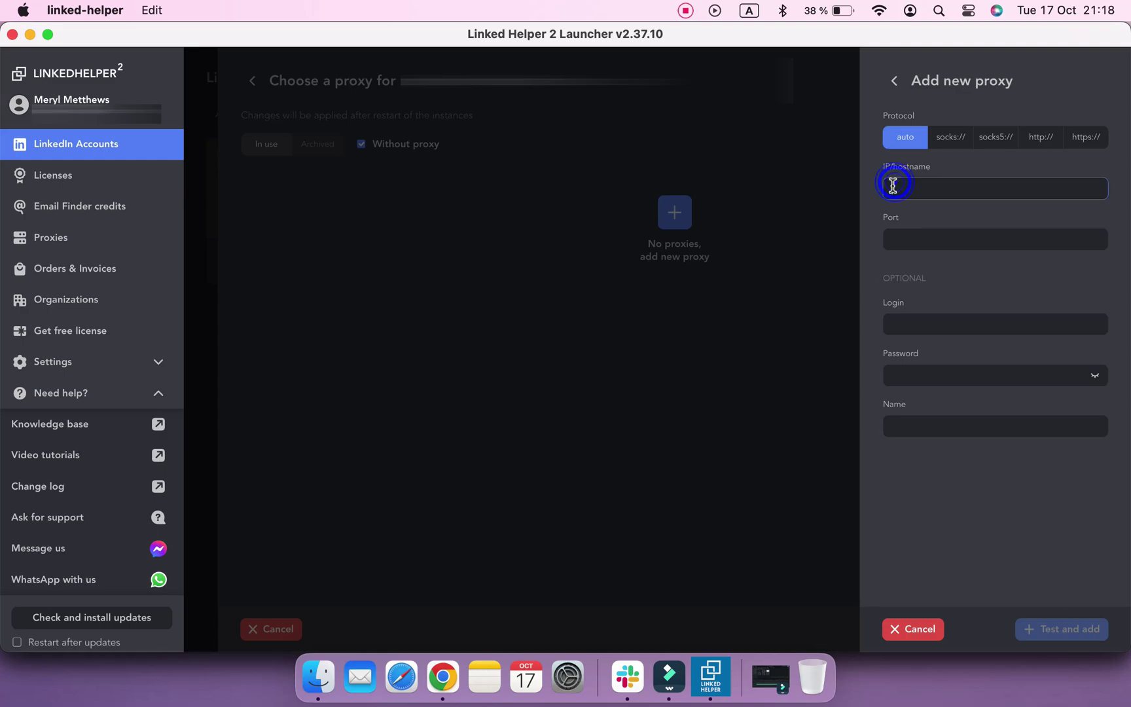
left_click(1060, 630)
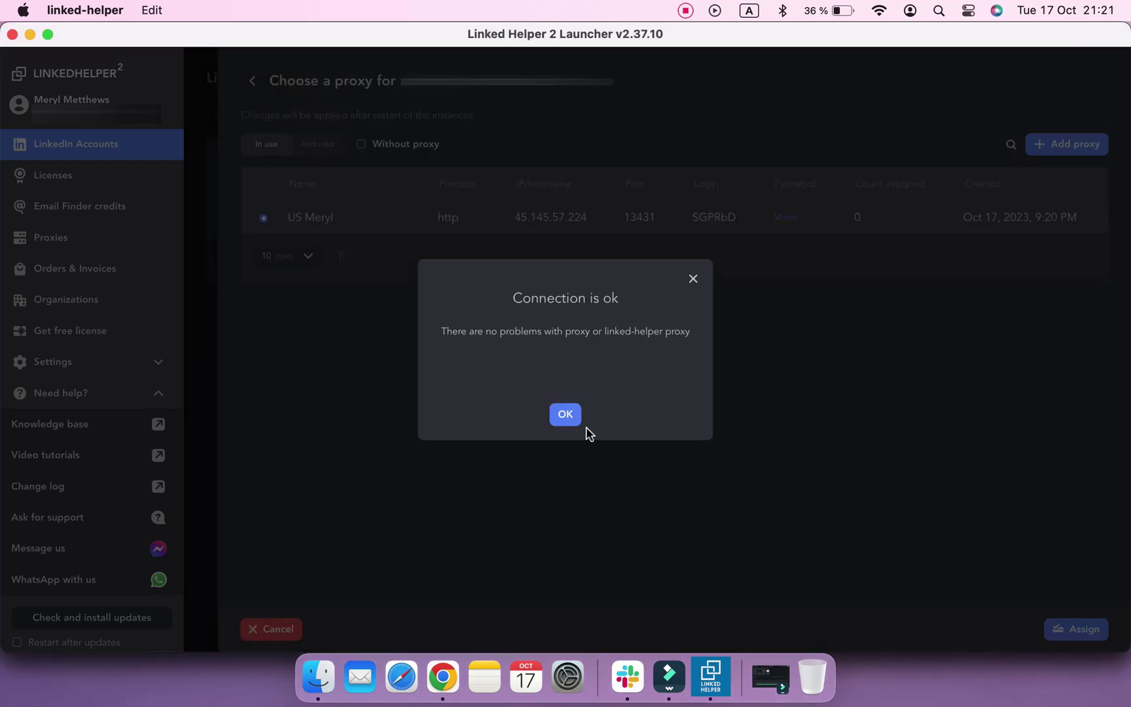
left_click(569, 417)
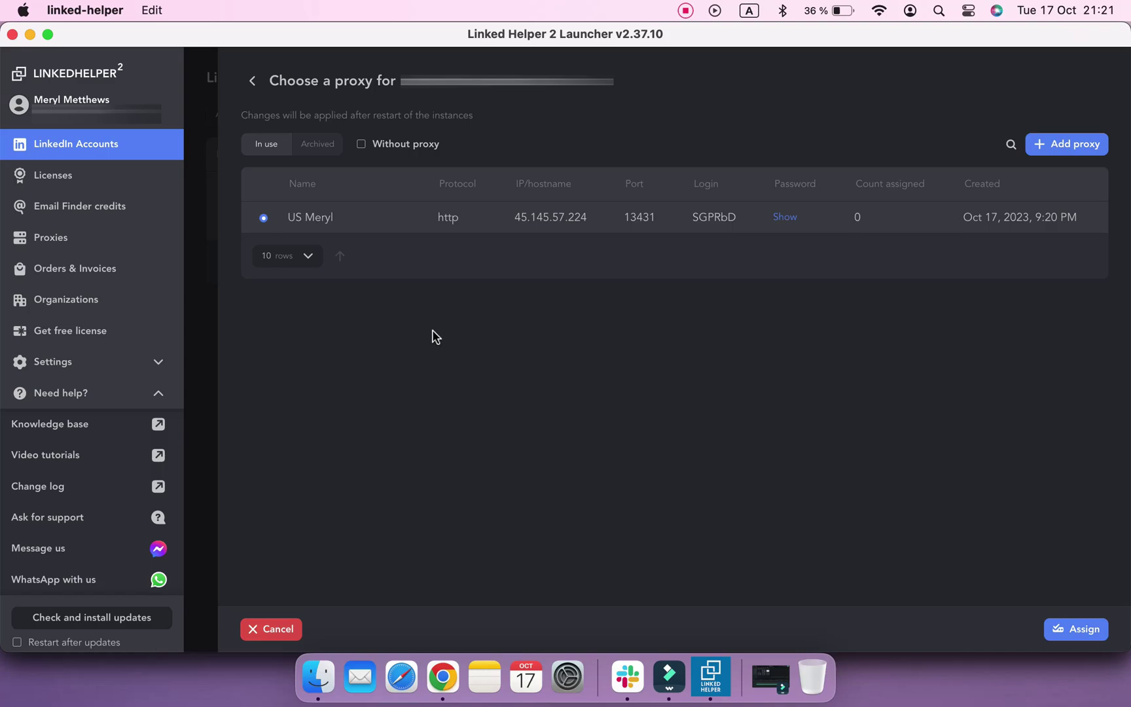
Assign the new proxy to the account and launch its Linked Helper instance
left_click(1074, 629)
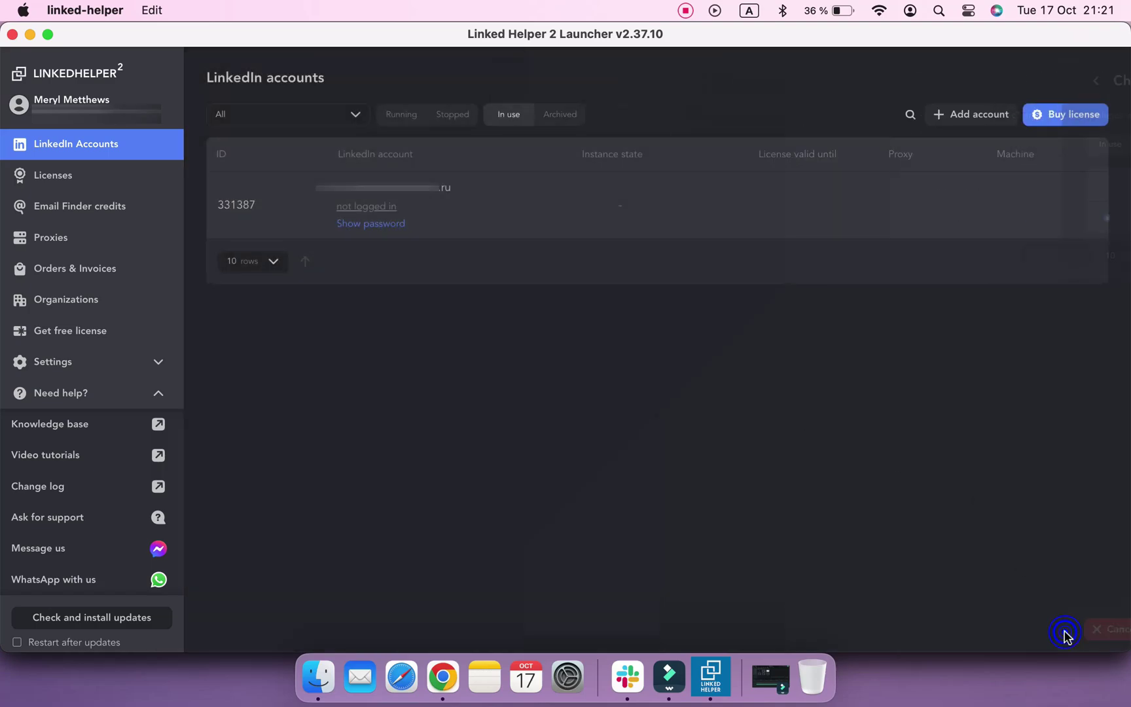
left_click(510, 221)
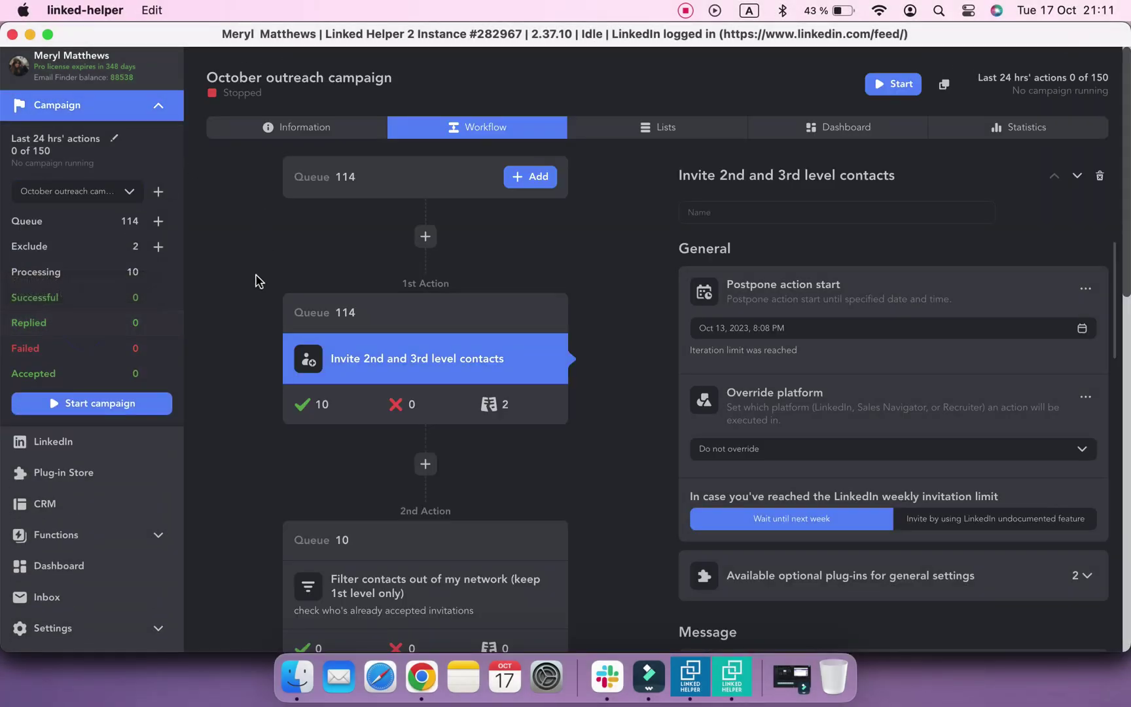
Switch the campaign to Like and comment, then to Visit & Extract, and open the Dashboard
scroll(139, 290, "up", 2)
left_click(129, 230)
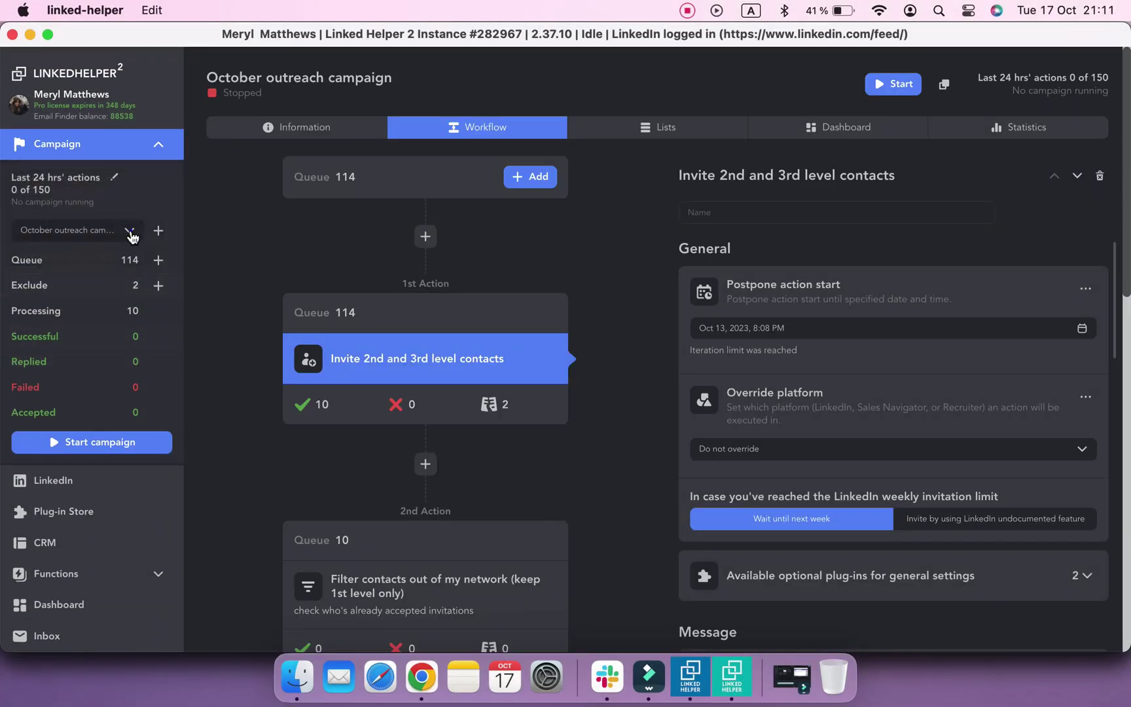
left_click(65, 299)
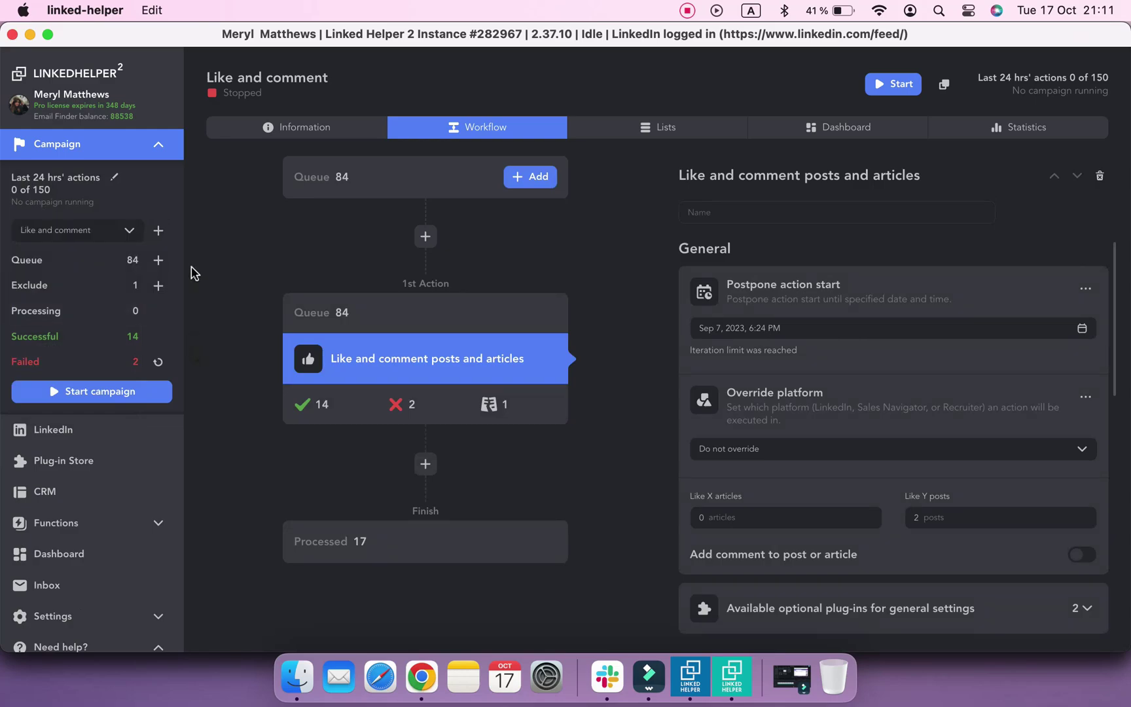
left_click(121, 233)
scroll(91, 357, "down", 1)
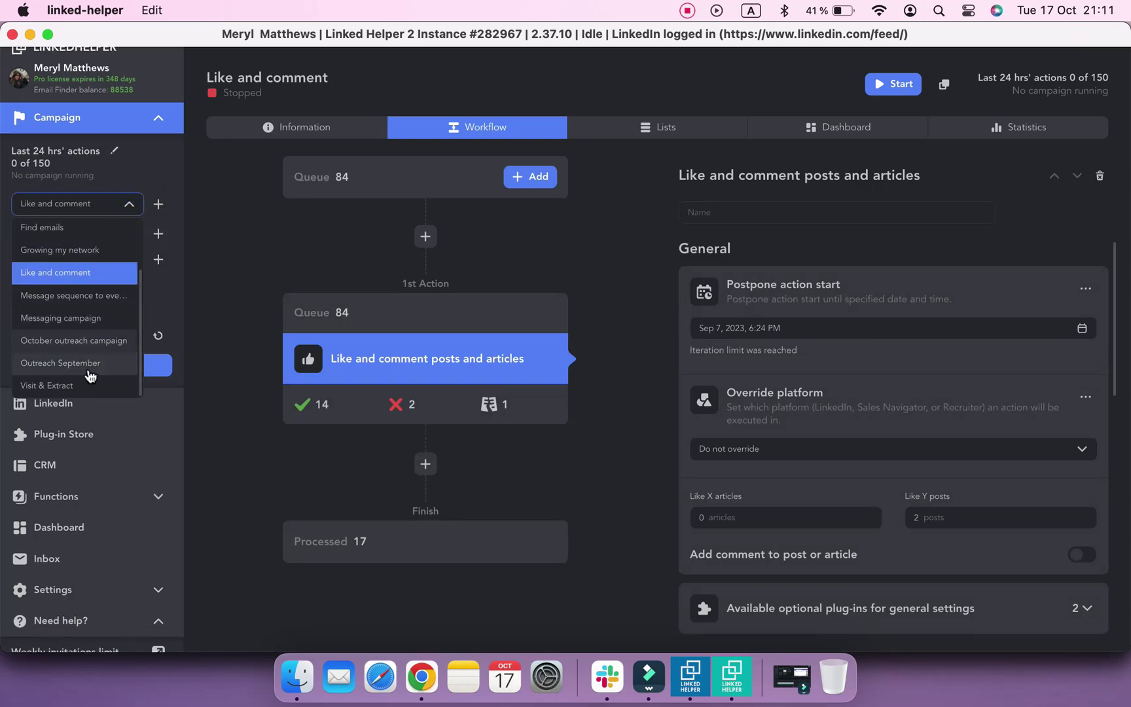
left_click(83, 383)
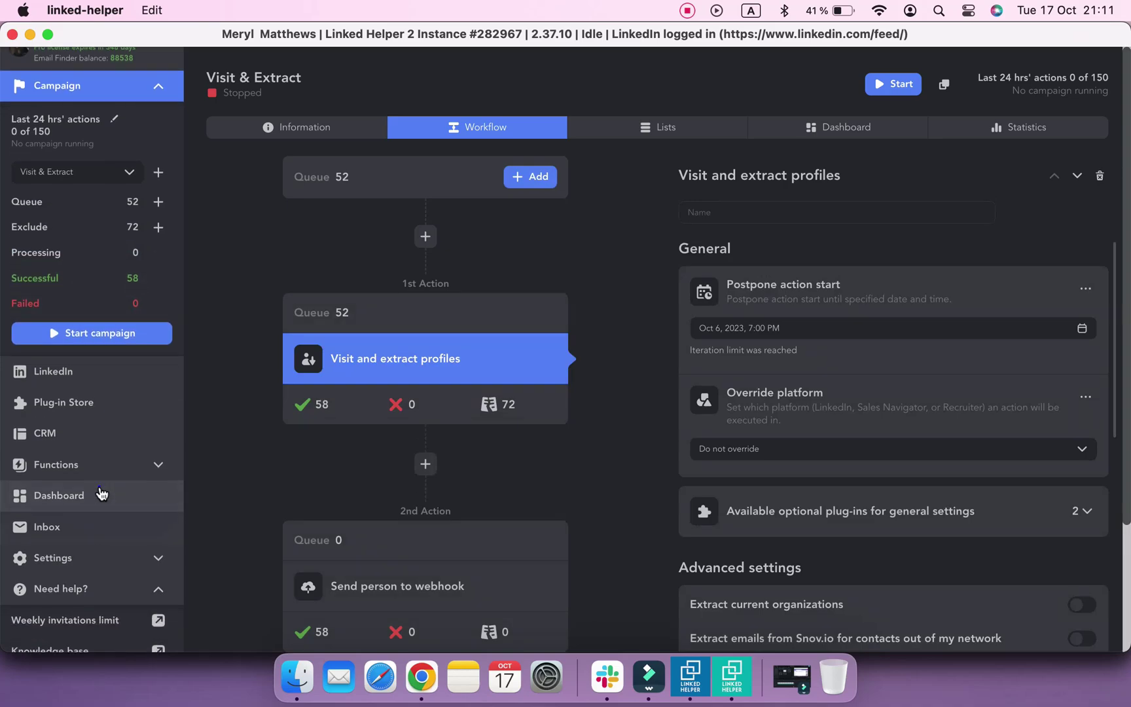
left_click(98, 494)
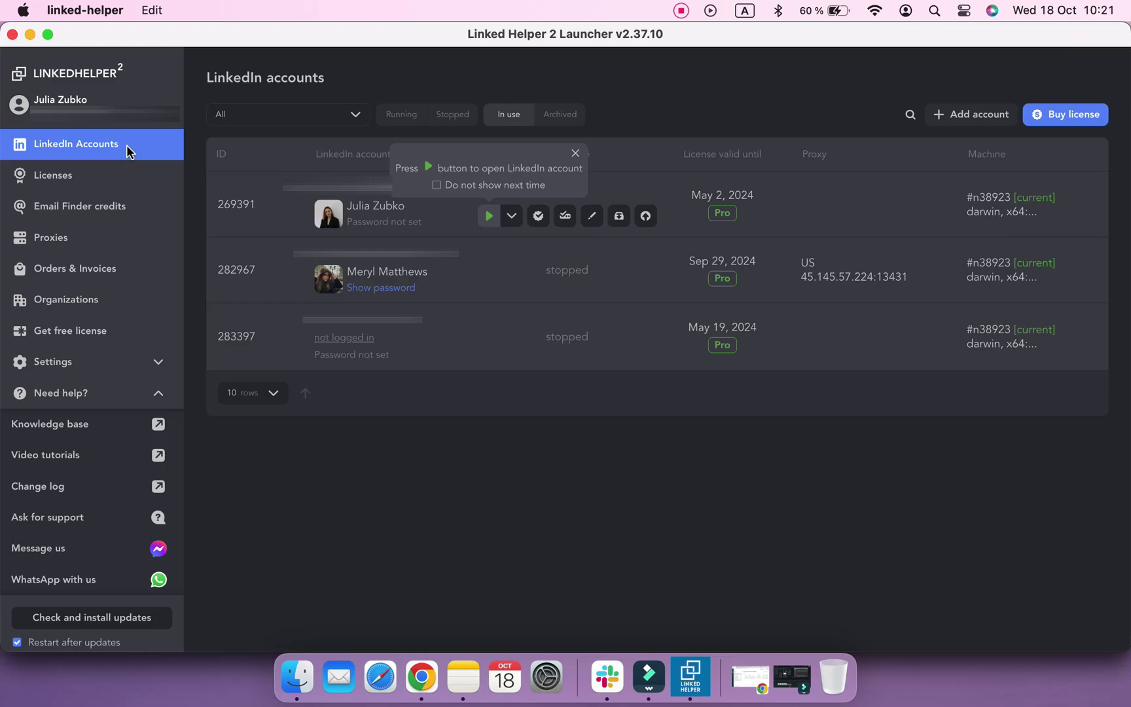
Export the proxy-linked account's data as a backup file saved in the LH2 folder
mouse_move(487, 296)
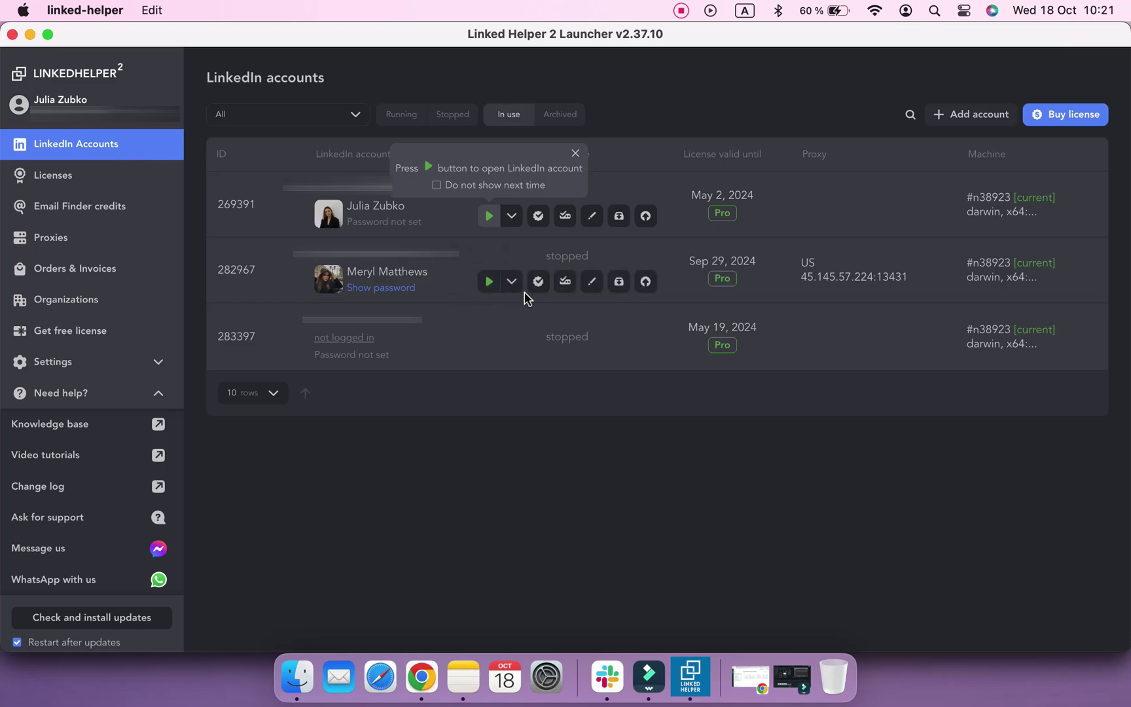
left_click(646, 283)
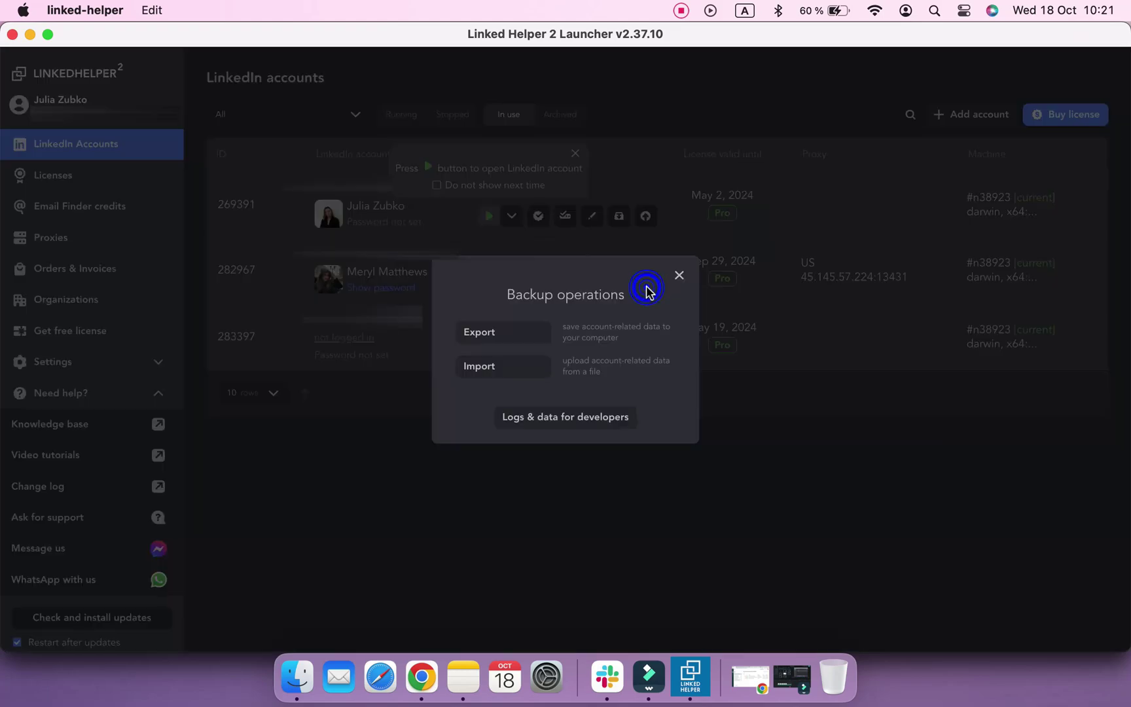
left_click(528, 334)
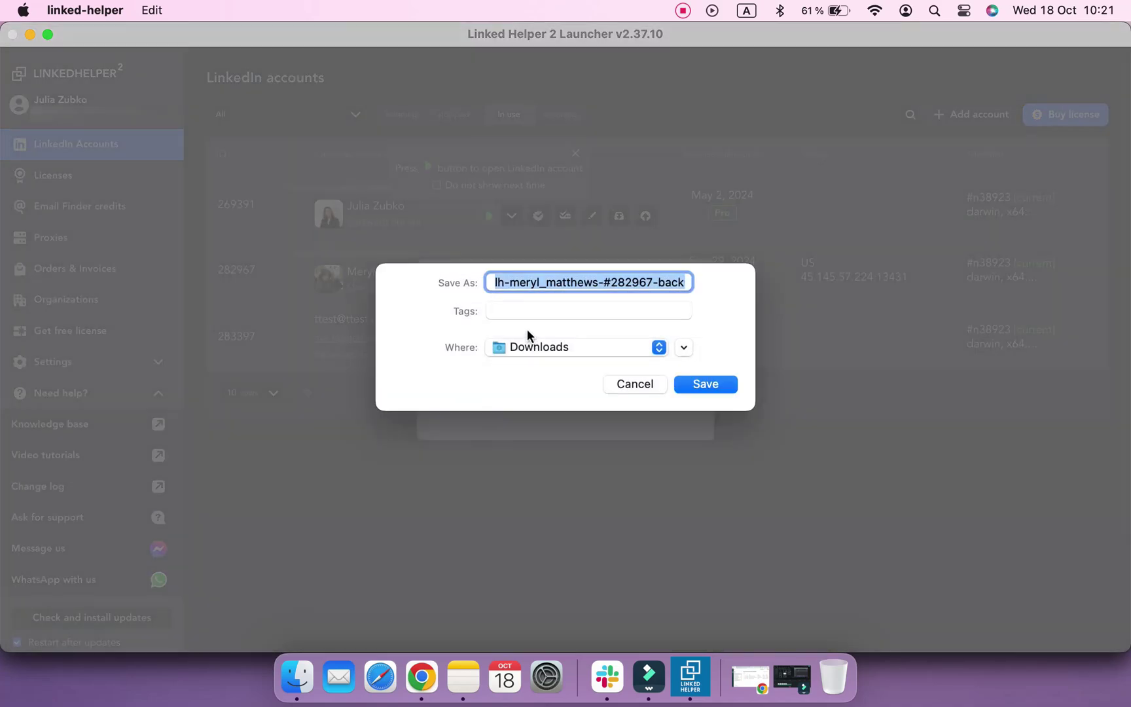
left_click(659, 347)
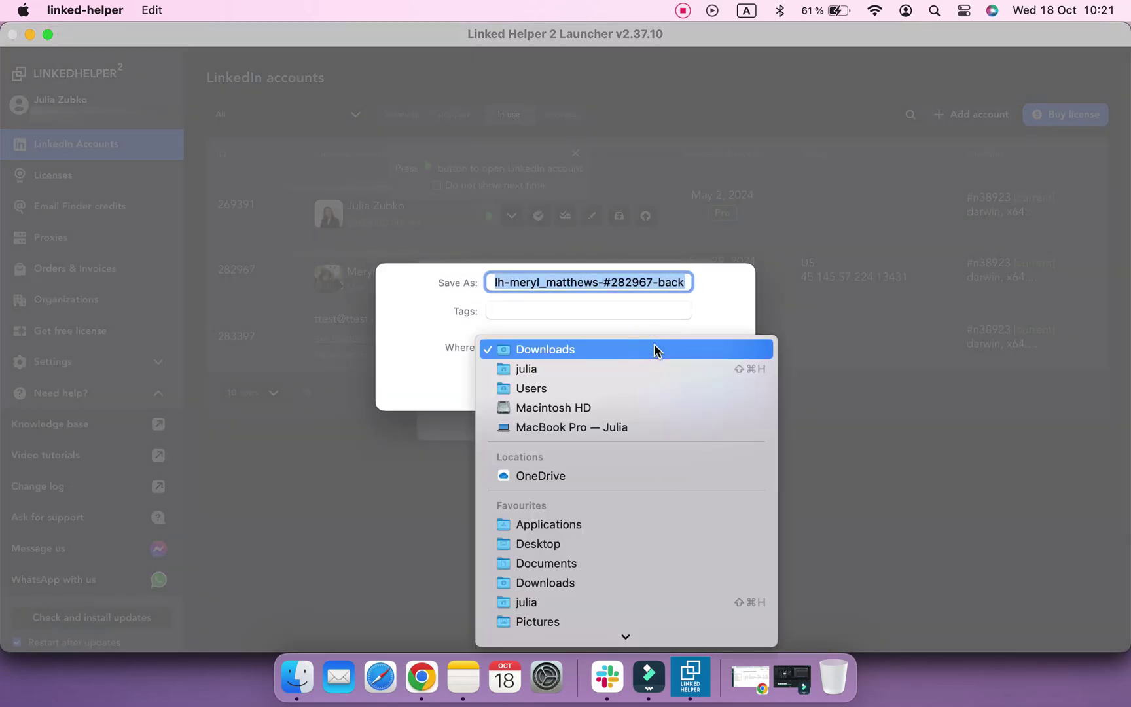
left_click(562, 557)
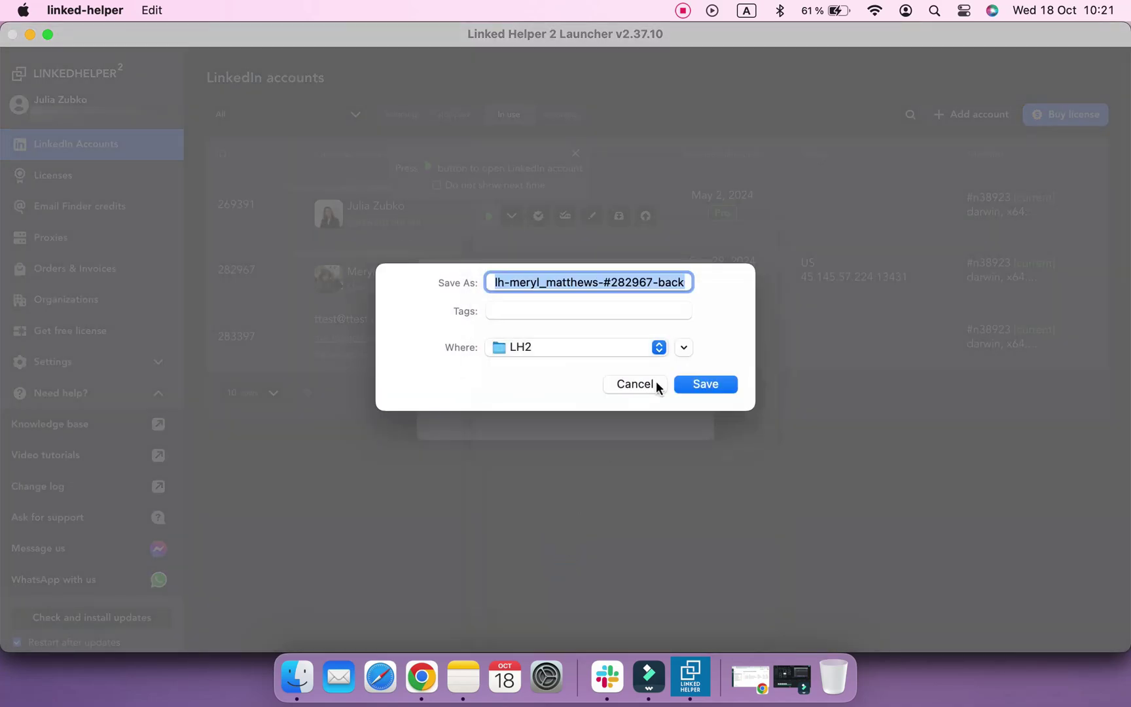
left_click(686, 388)
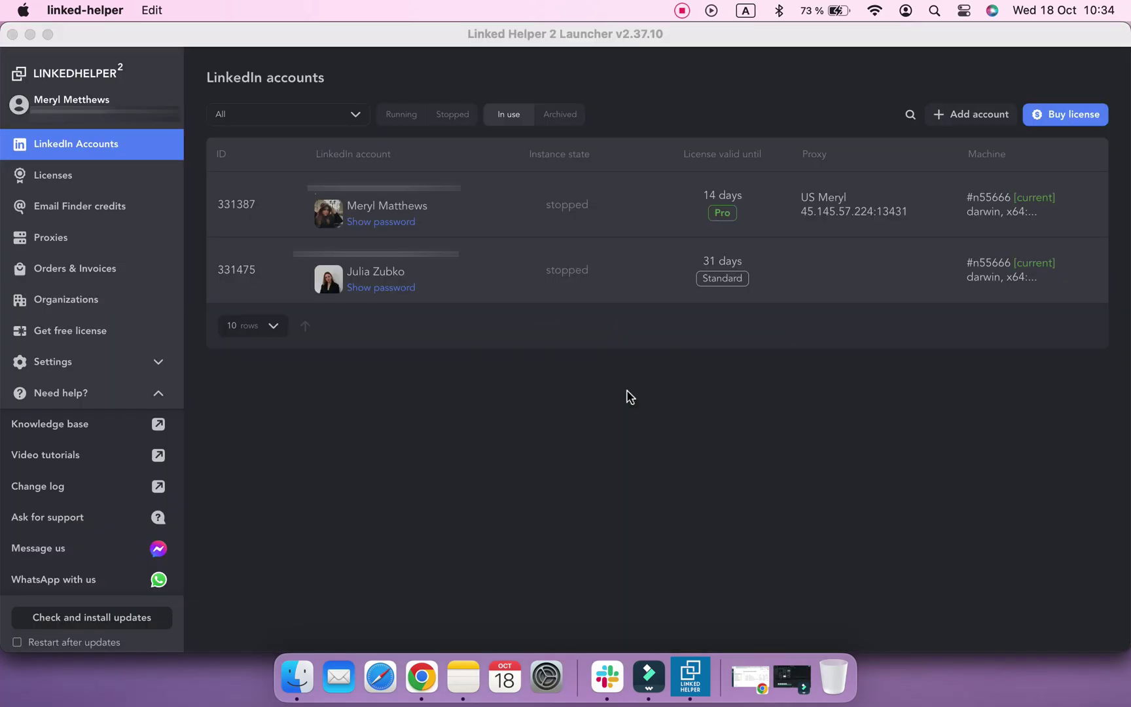
Import the first account's .lhd2 backup file from LH2 and acknowledge the Success message
left_click(629, 395)
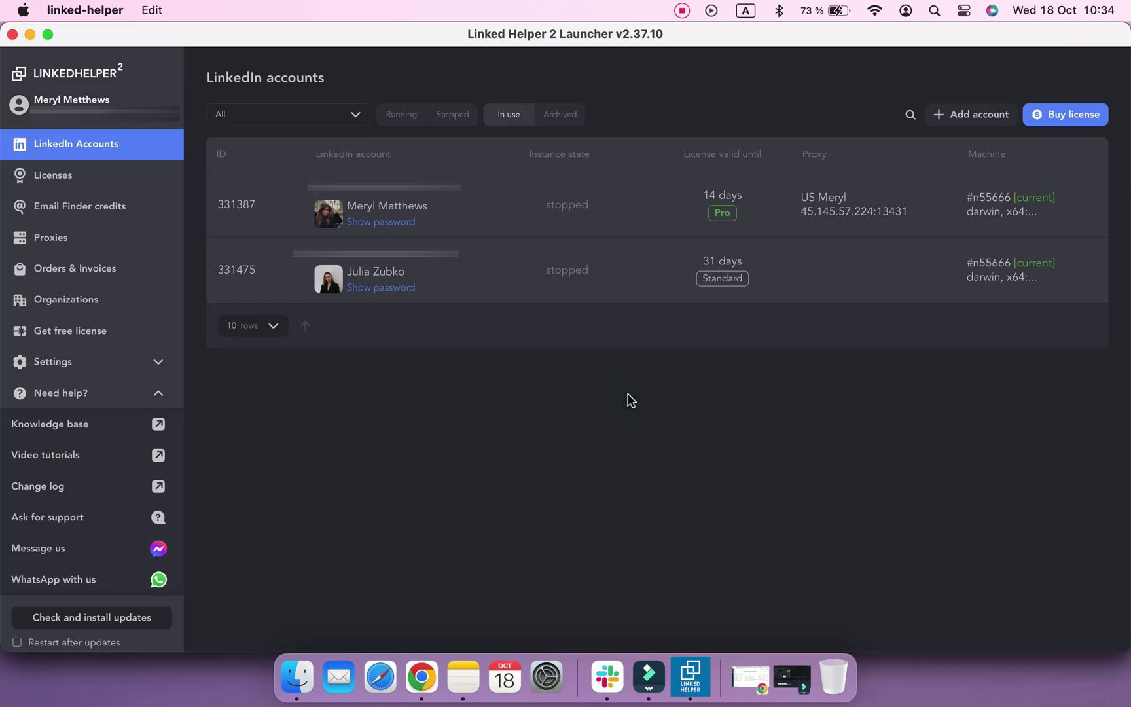
mouse_move(621, 221)
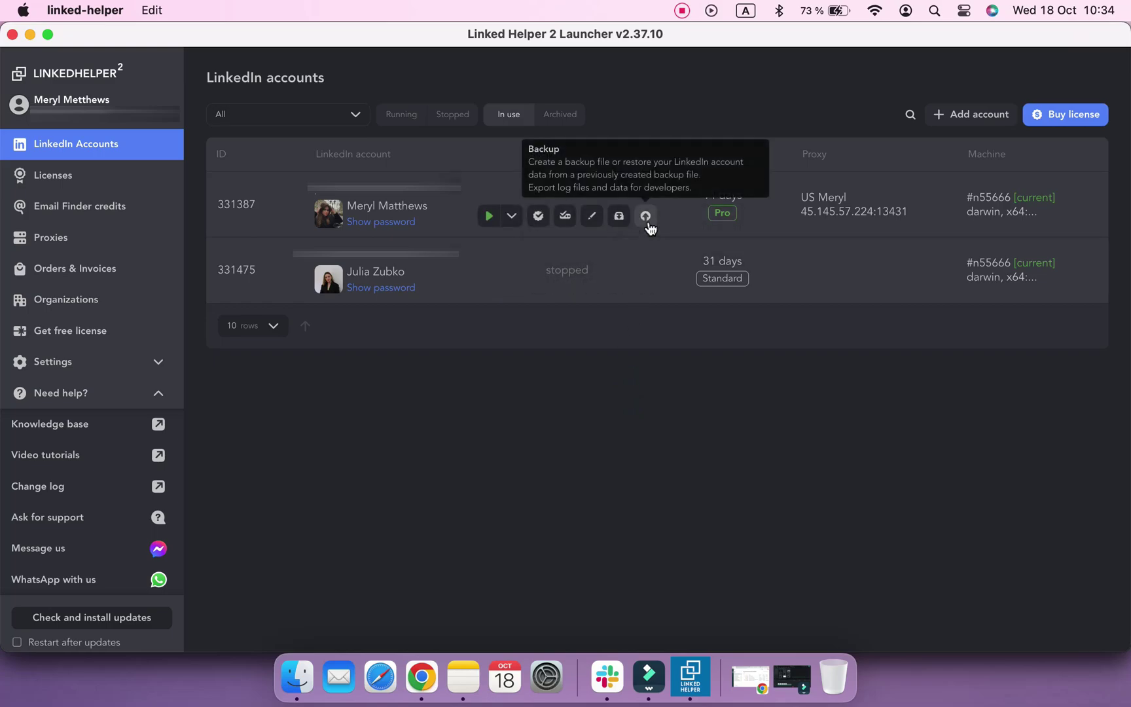
left_click(646, 220)
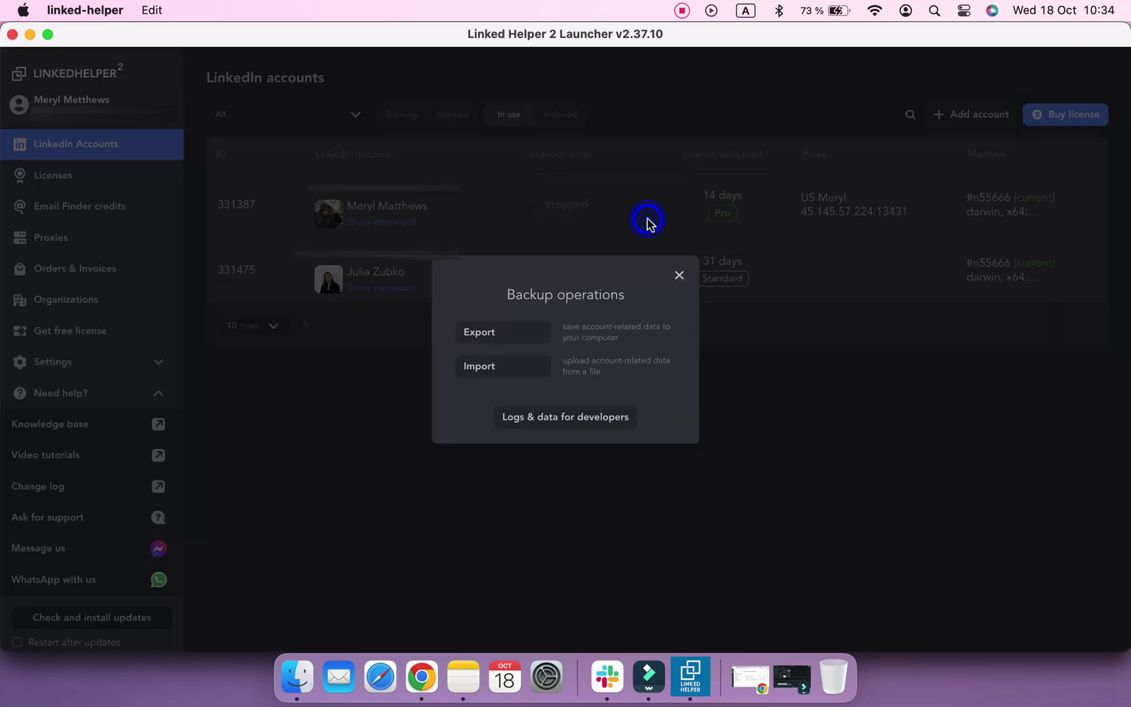
left_click(520, 372)
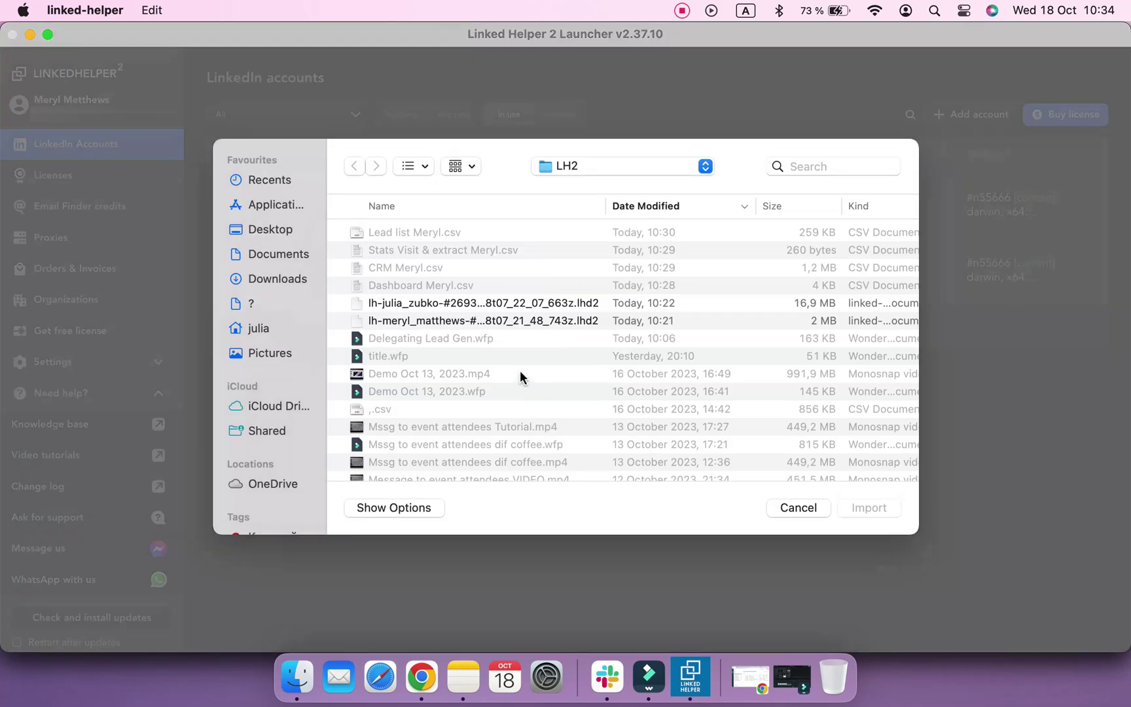
left_click(508, 325)
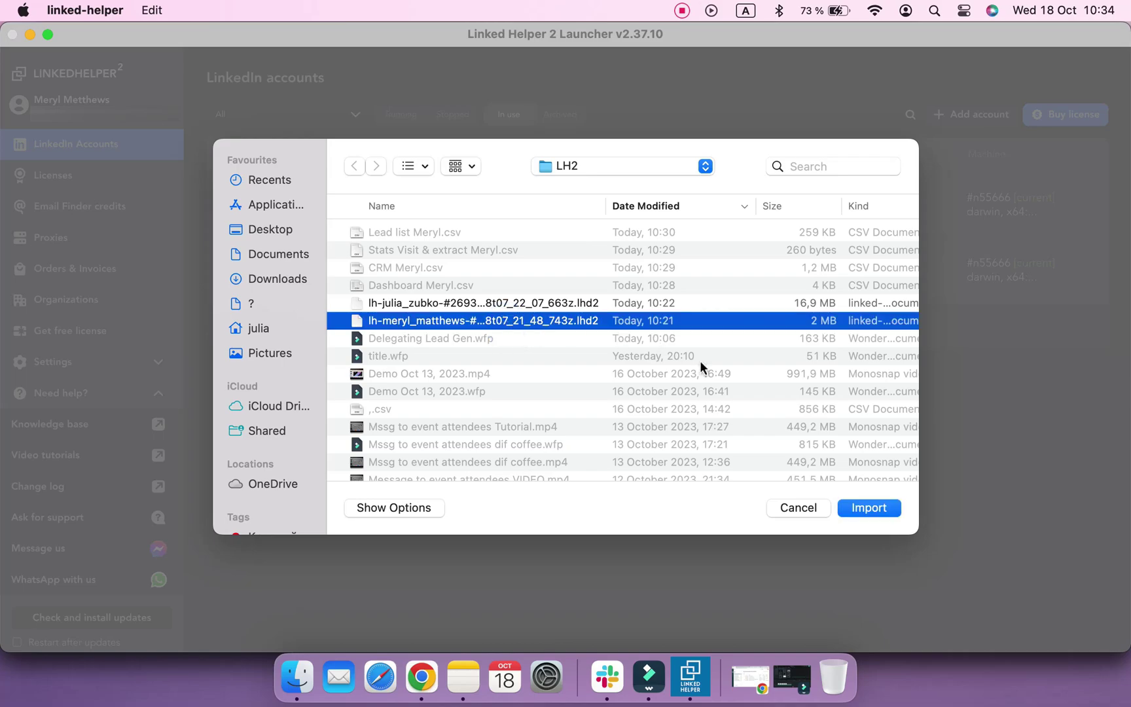
left_click(855, 512)
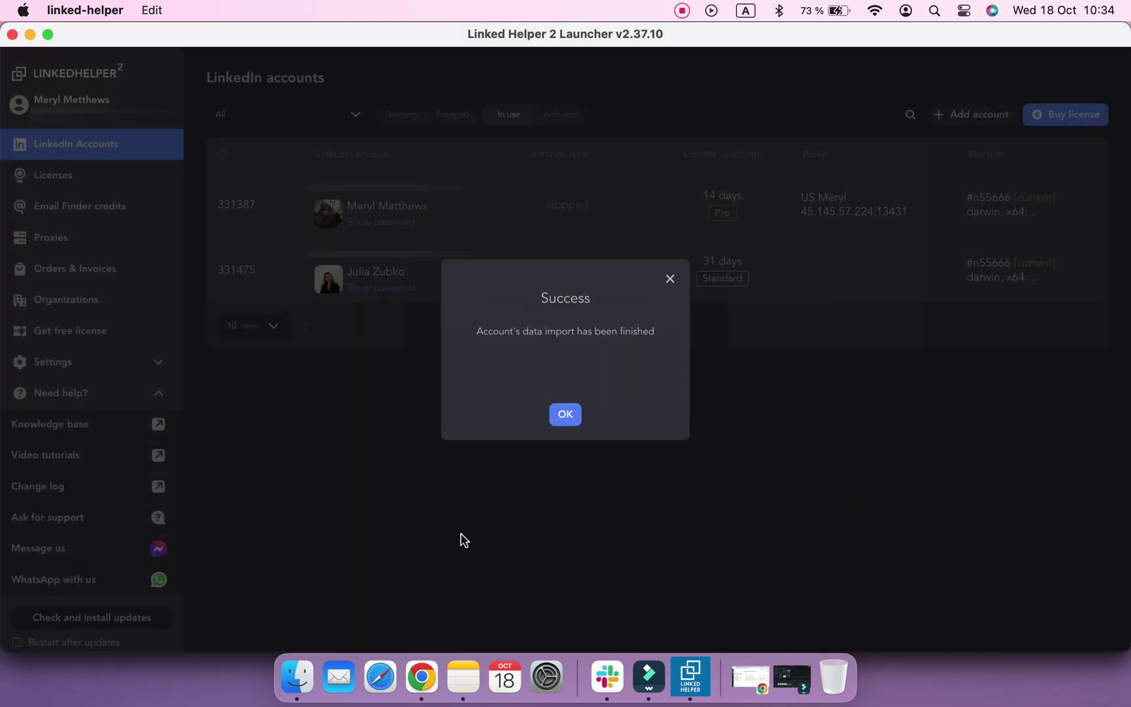
left_click(565, 419)
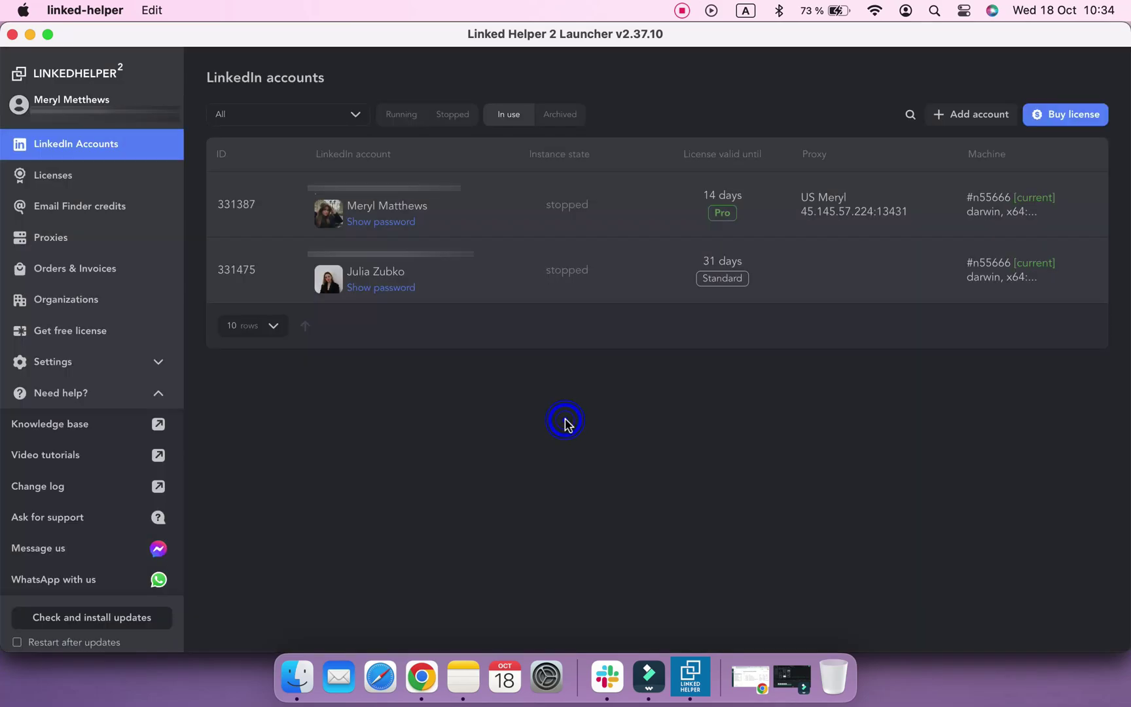
Launch the restored account's instance, show the Growing my network campaign and its activity dashboard
mouse_move(475, 220)
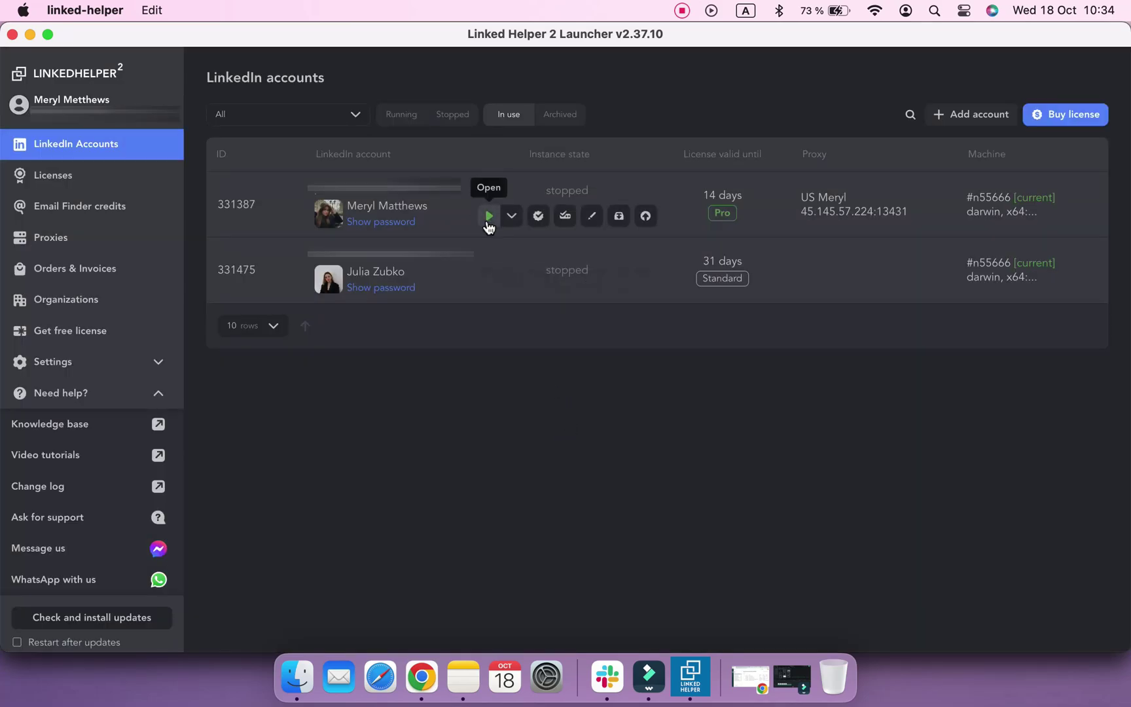
left_click(489, 218)
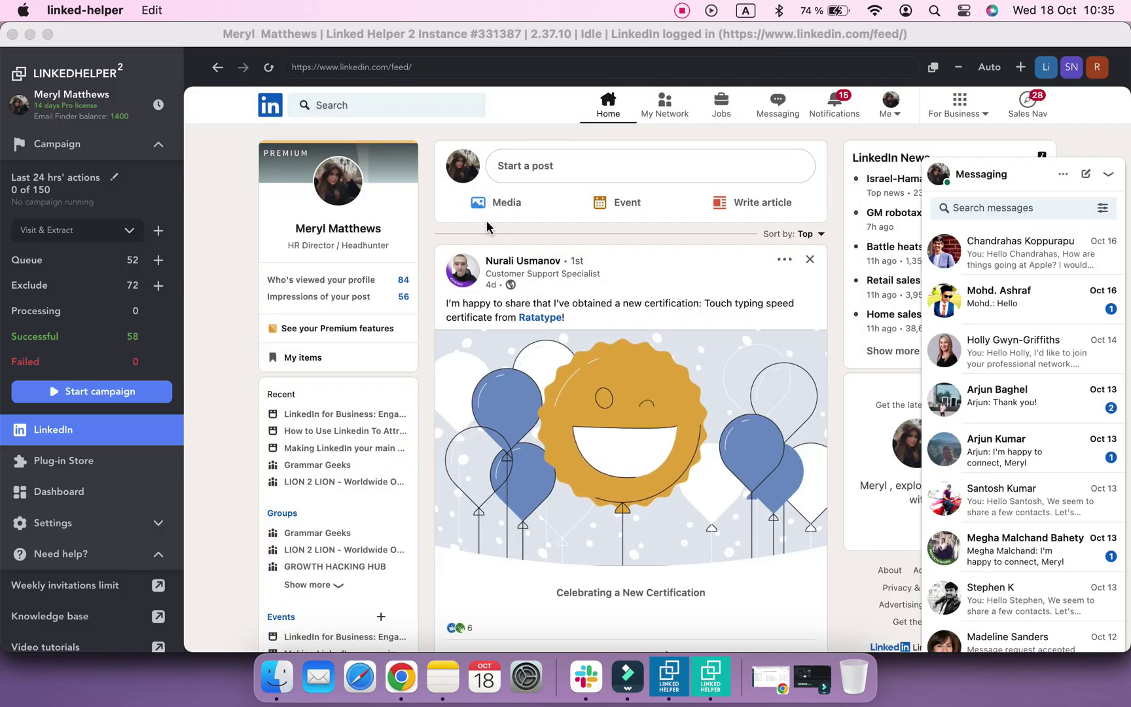
left_click(58, 147)
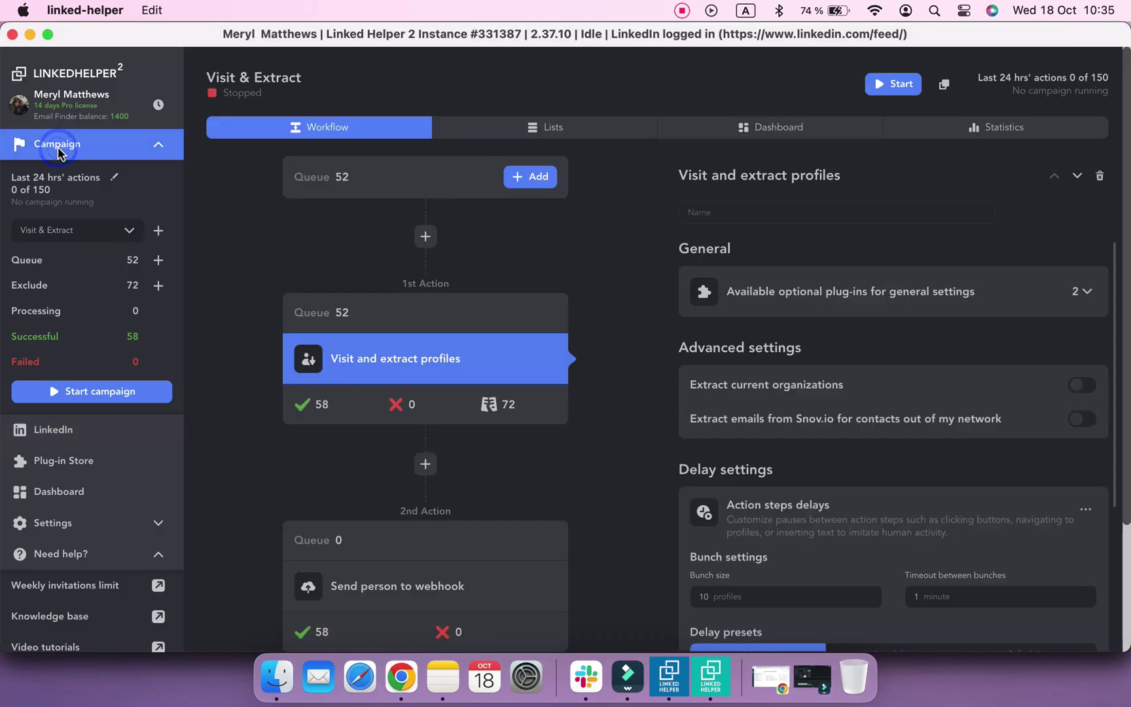
left_click(130, 231)
scroll(119, 286, "down", 2)
scroll(119, 285, "up", 2)
scroll(109, 209, "down", 2)
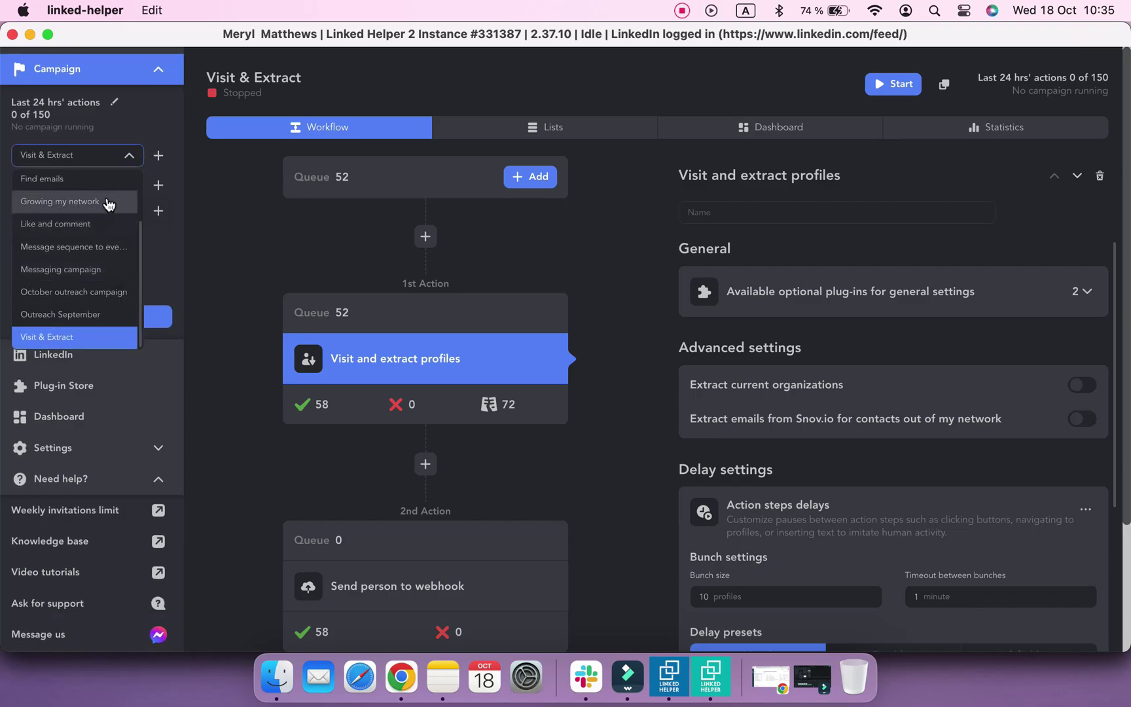
left_click(109, 202)
scroll(169, 425, "down", 1)
left_click(127, 446)
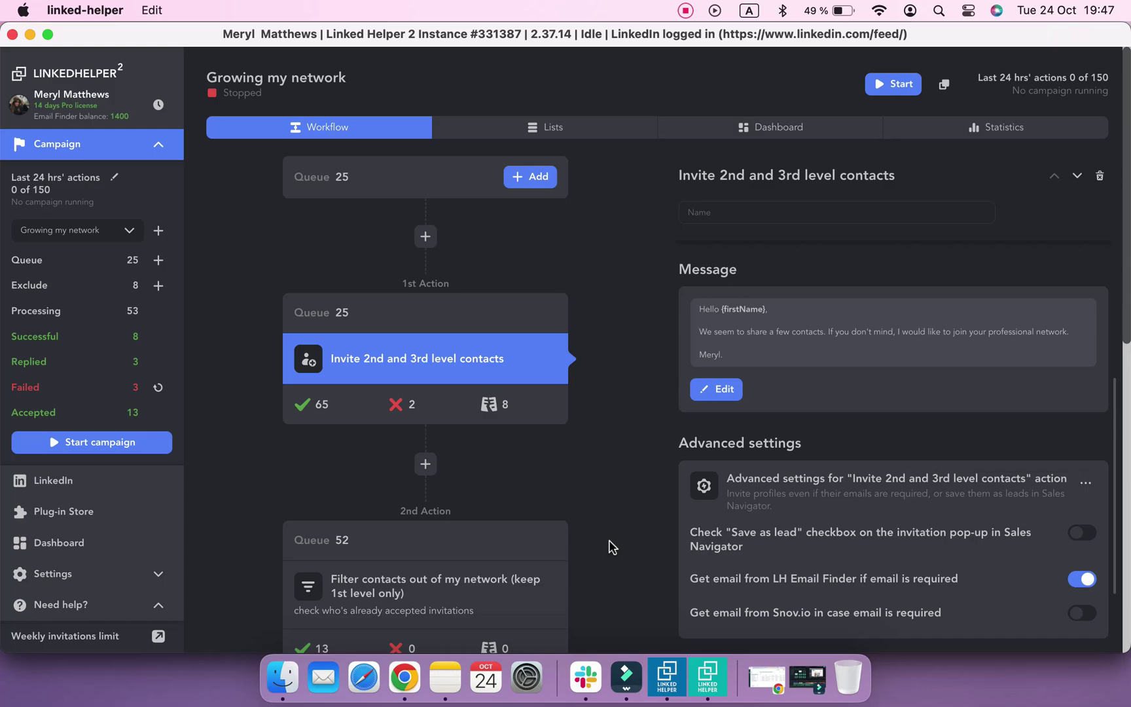
Cycle the campaign through Messaging and Visit & Extract, then back to Growing my network
scroll(600, 522, "down", 1)
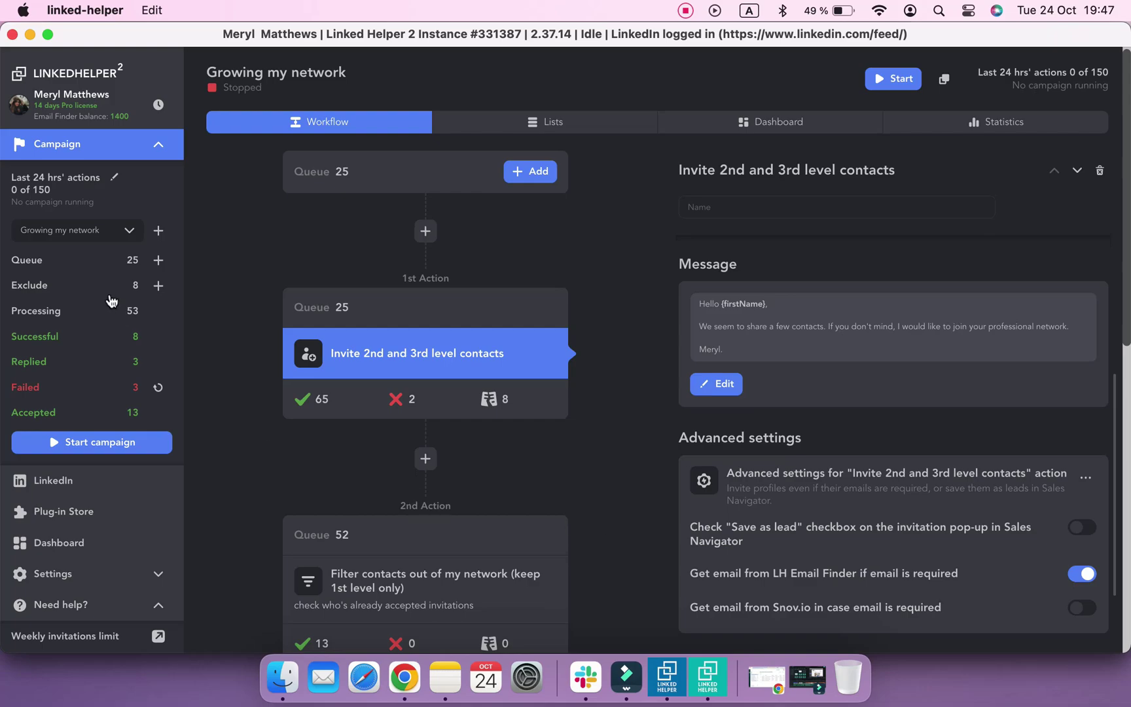
left_click(98, 230)
scroll(108, 342, "down", 1)
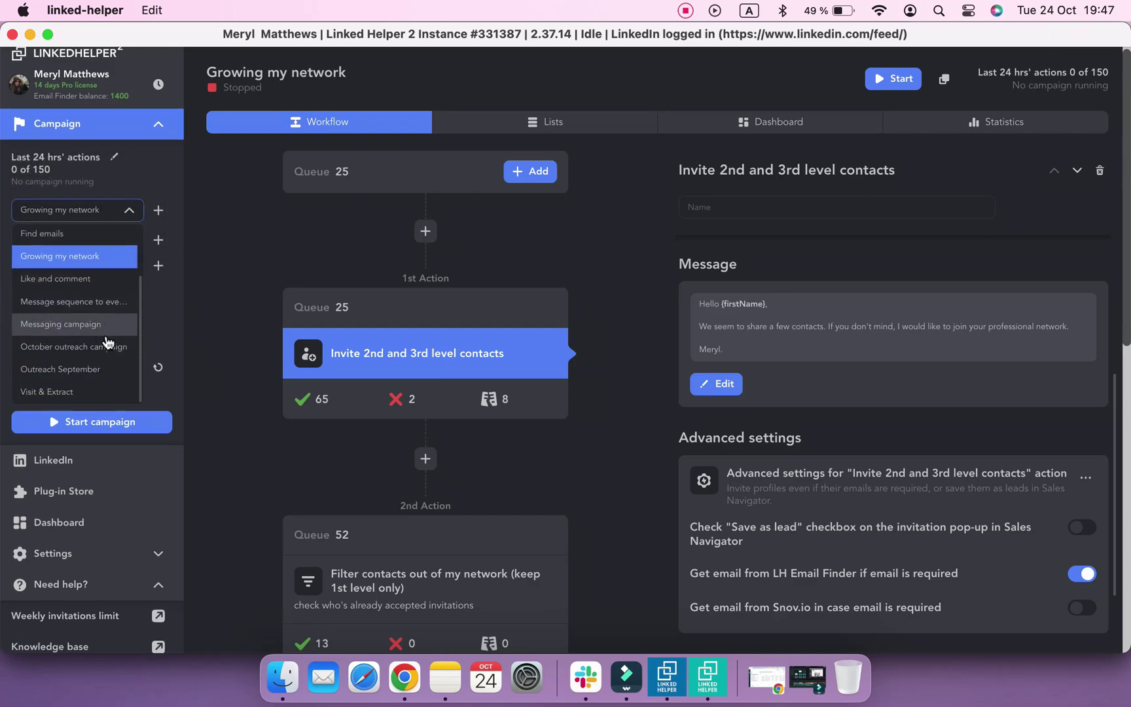
left_click(72, 315)
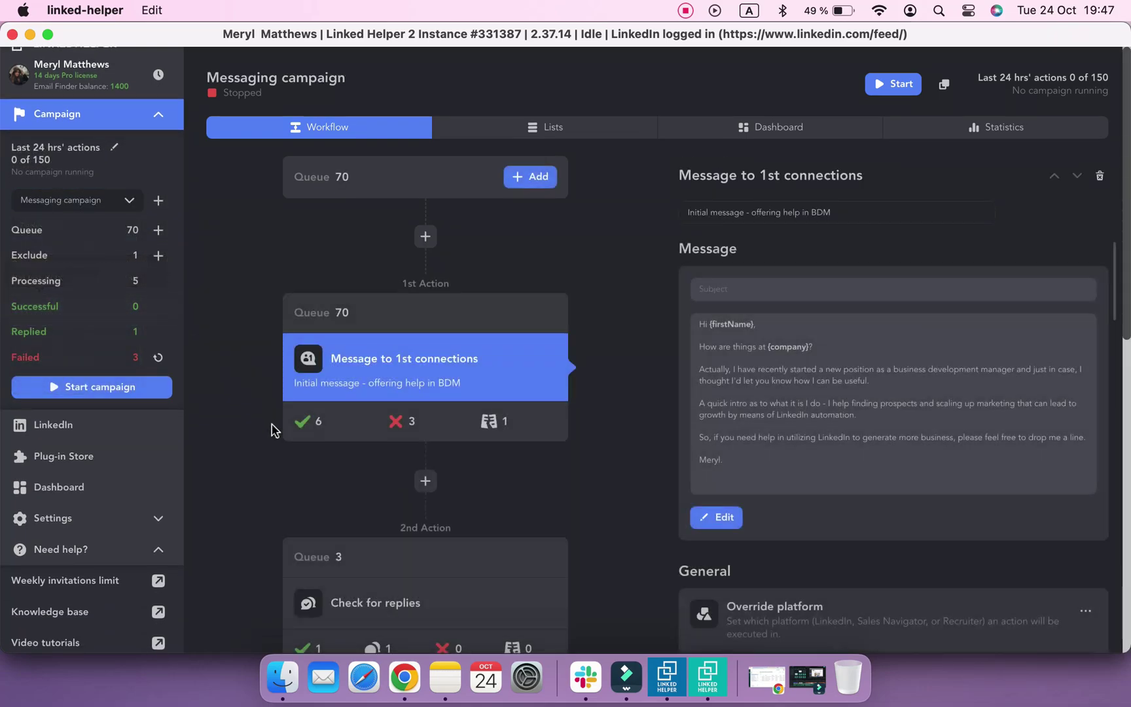
left_click(130, 202)
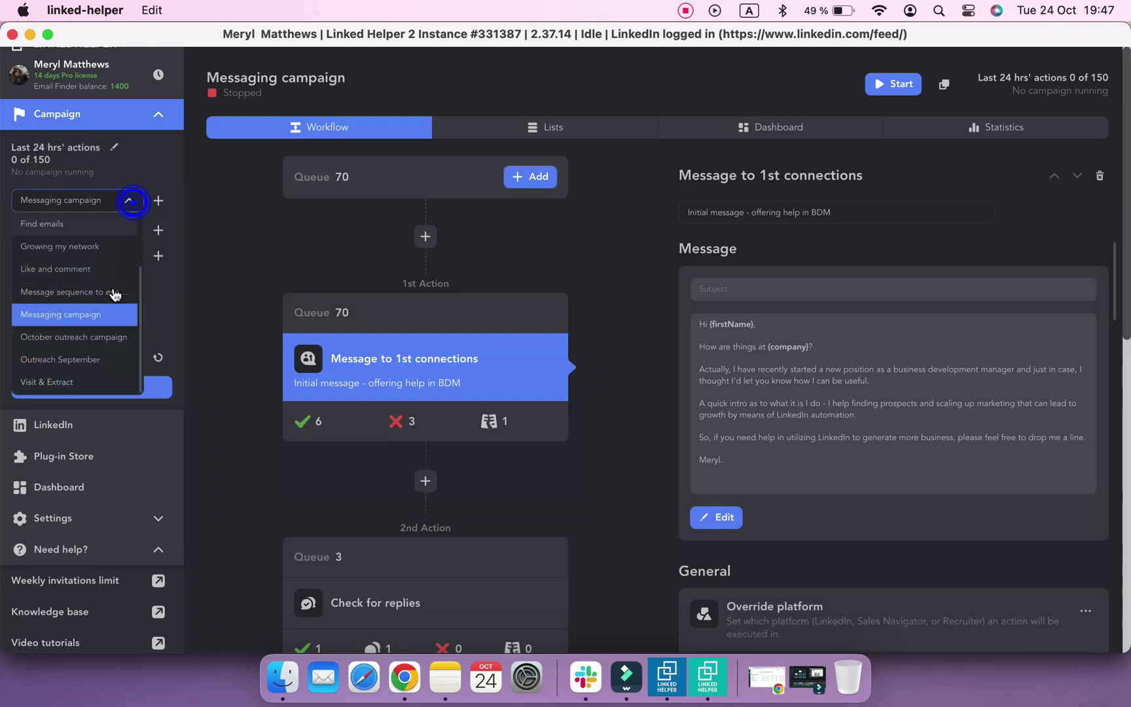
left_click(92, 383)
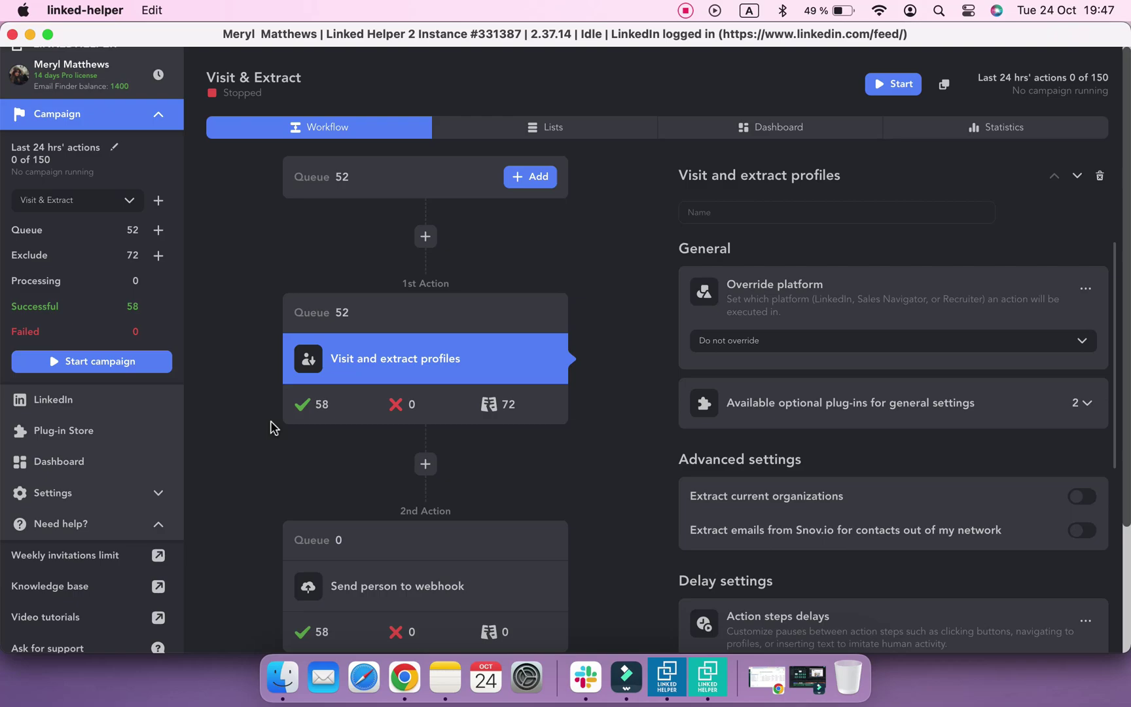
left_click(129, 200)
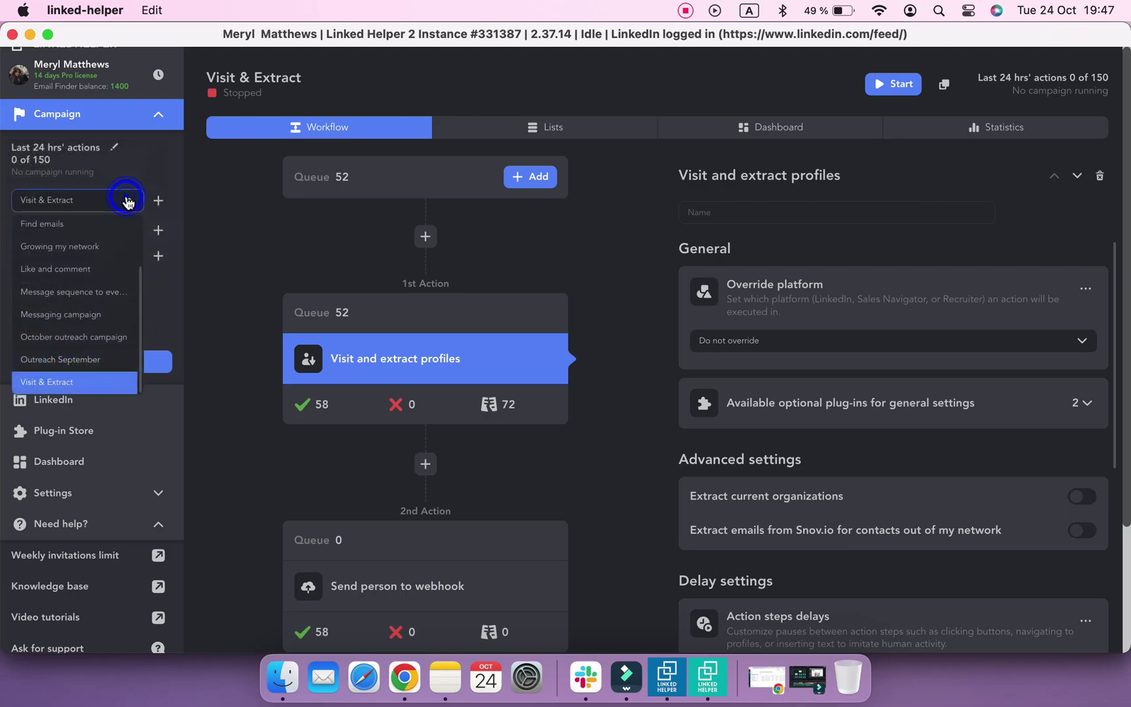
scroll(112, 278, "up", 3)
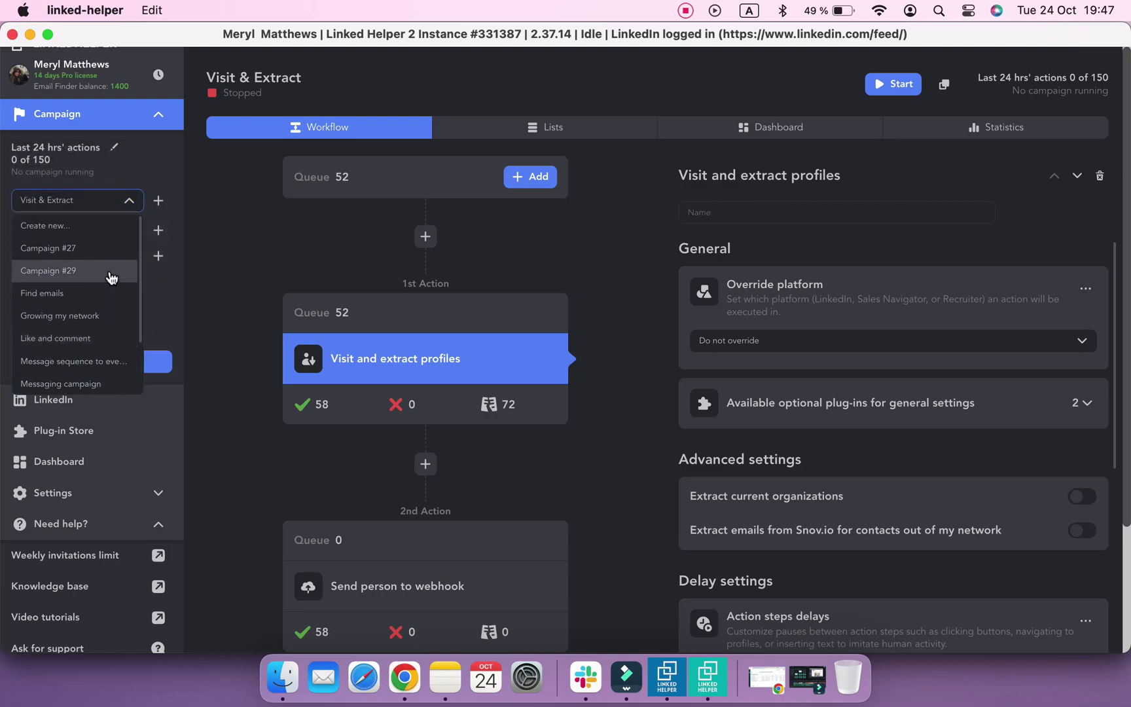
scroll(111, 278, "down", 1)
left_click(108, 260)
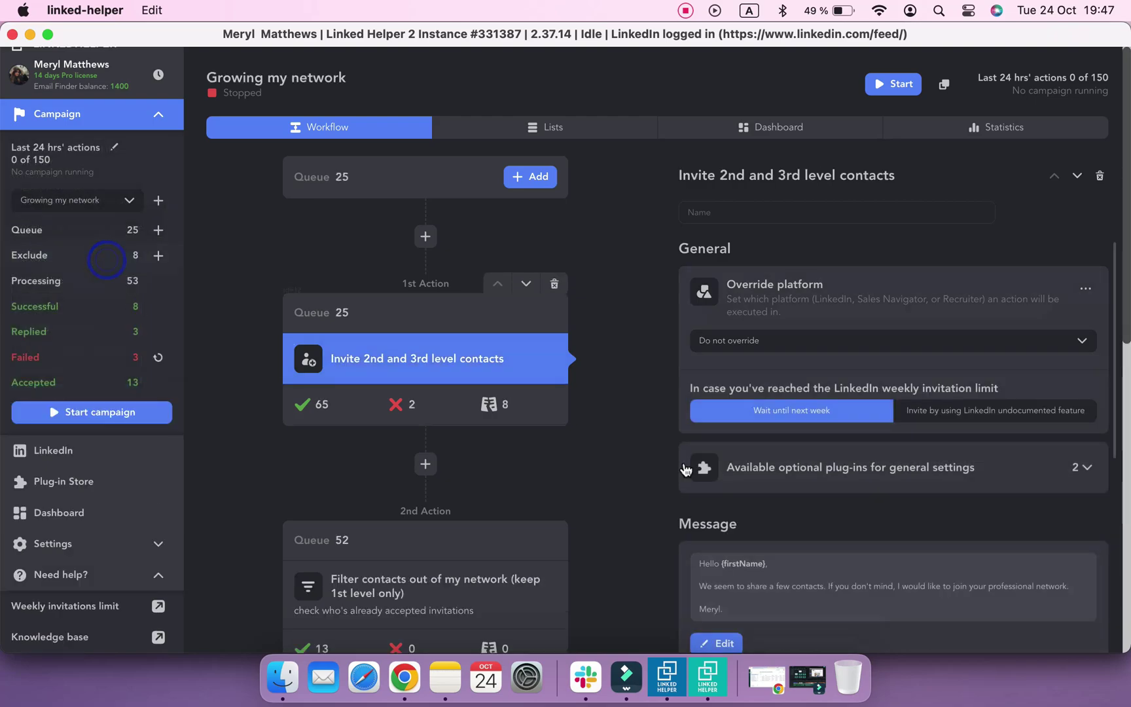
scroll(836, 470, "down", 5)
View the invitation message template, then list and scroll the 65 successfully invited contacts
left_click(818, 397)
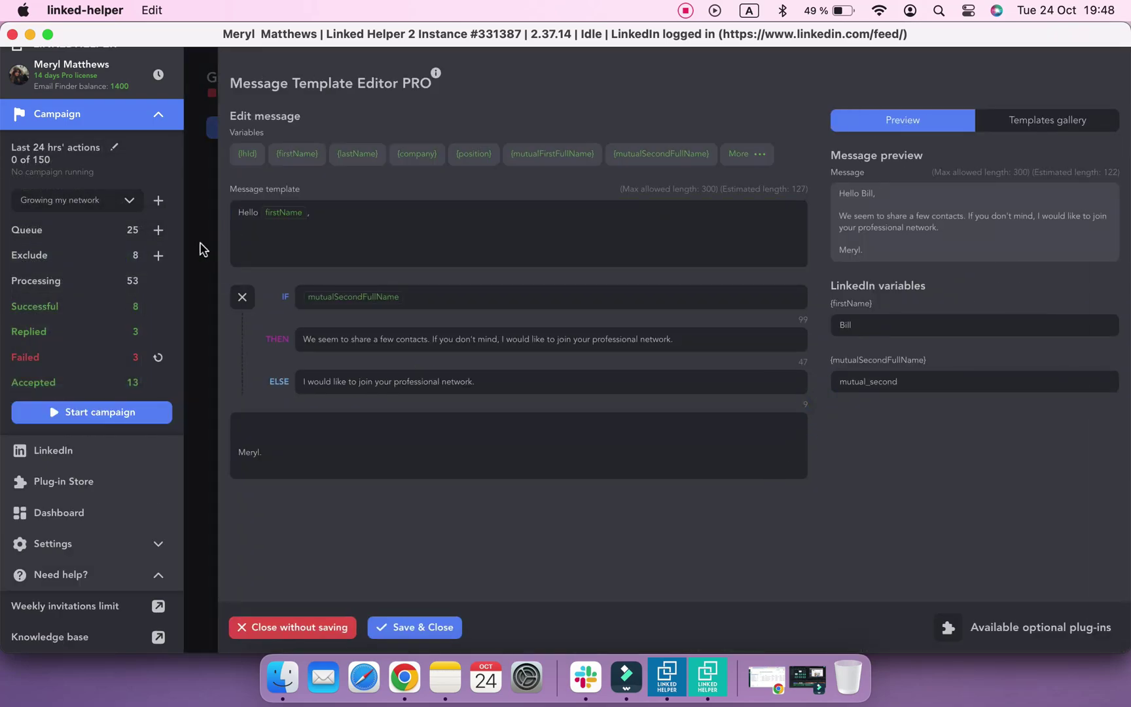
left_click(199, 244)
scroll(328, 422, "down", 2)
left_click(320, 350)
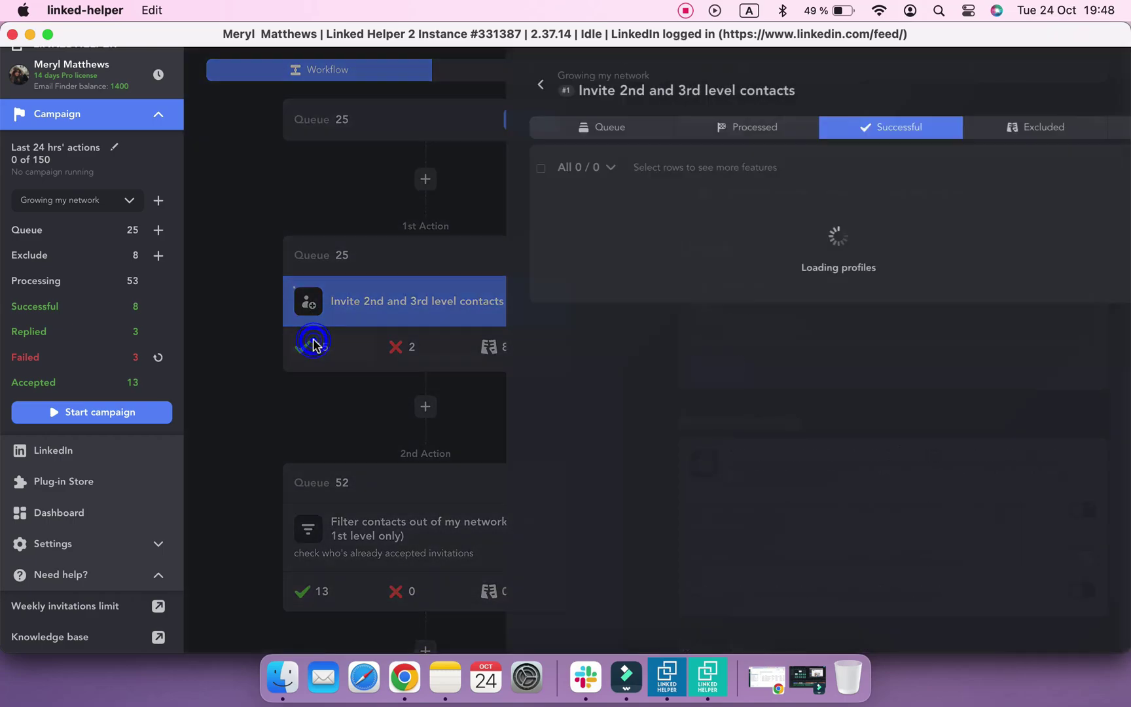
scroll(496, 421, "down", 10)
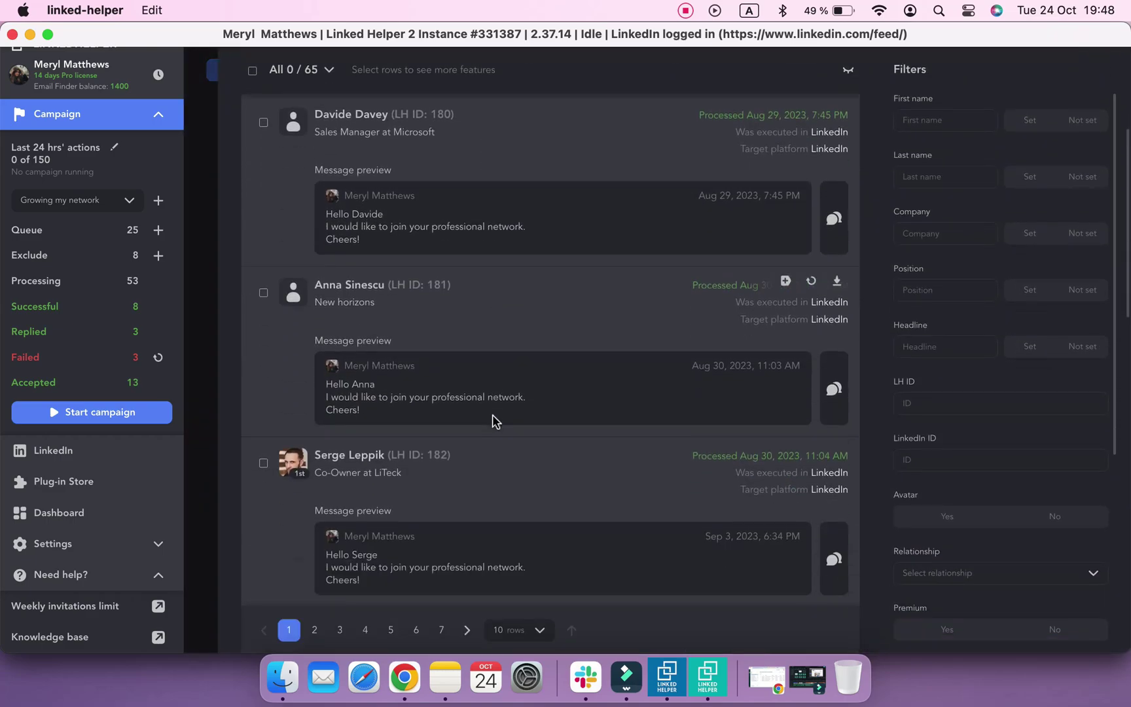
scroll(496, 421, "down", 4)
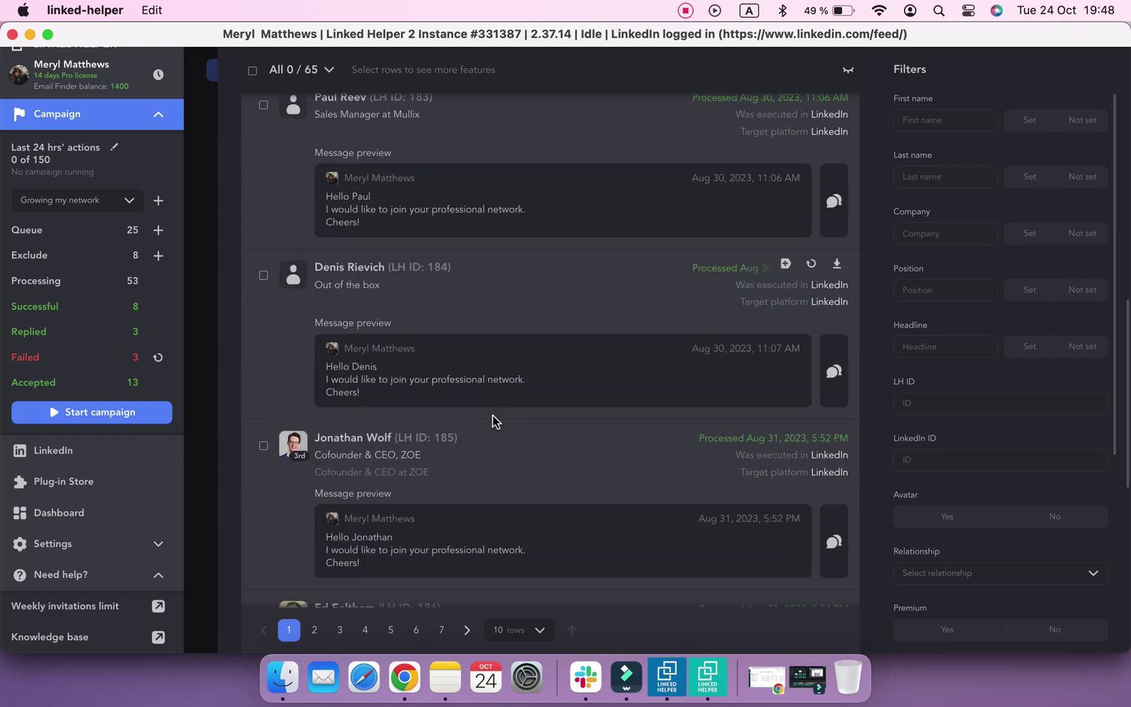
scroll(493, 419, "down", 1)
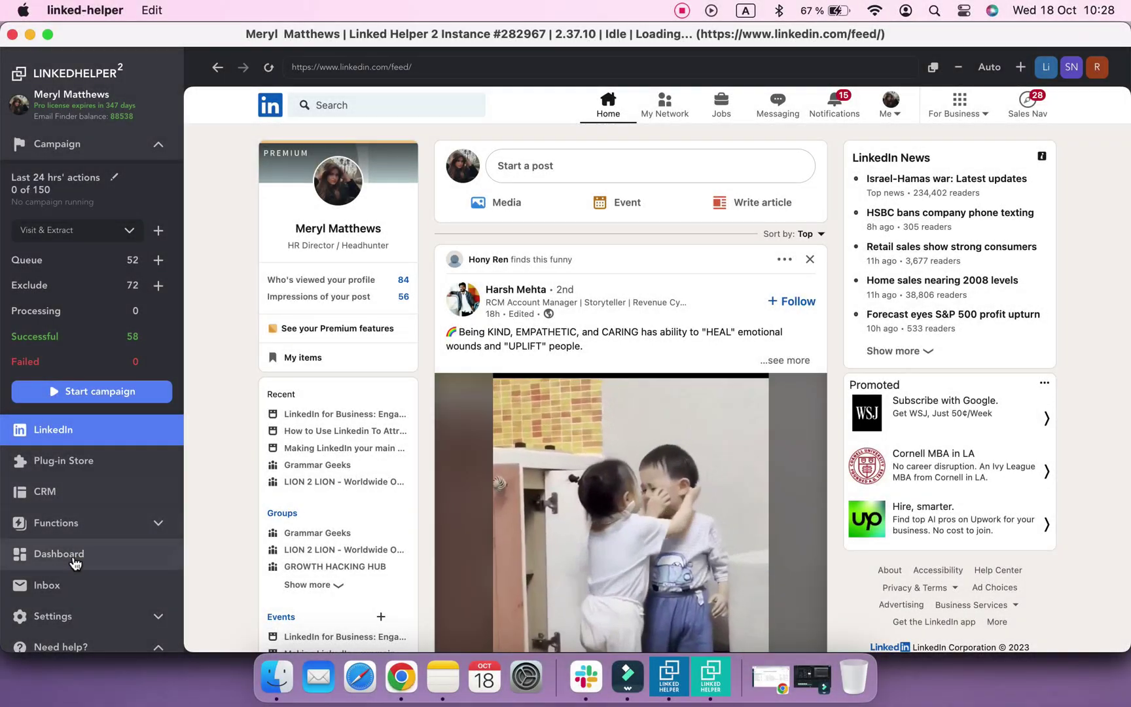
Save the dashboard activity as a CSV file named 'Dashboard' plus the account holder's name
left_click(75, 558)
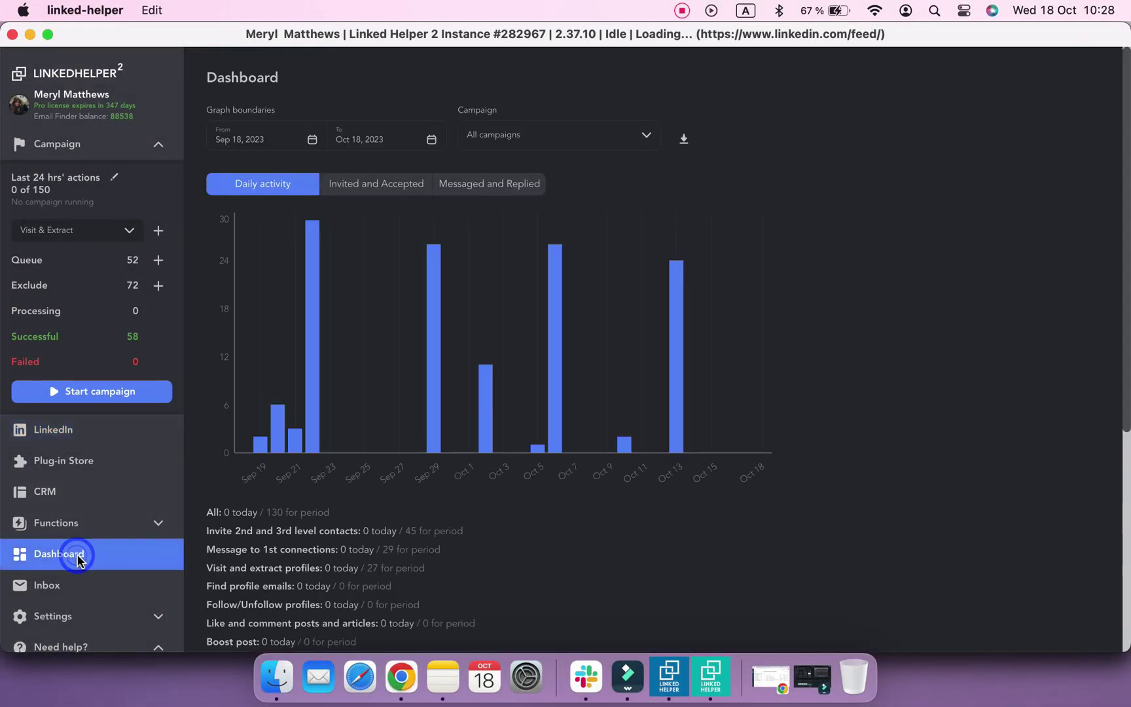
left_click(687, 144)
left_click(1086, 639)
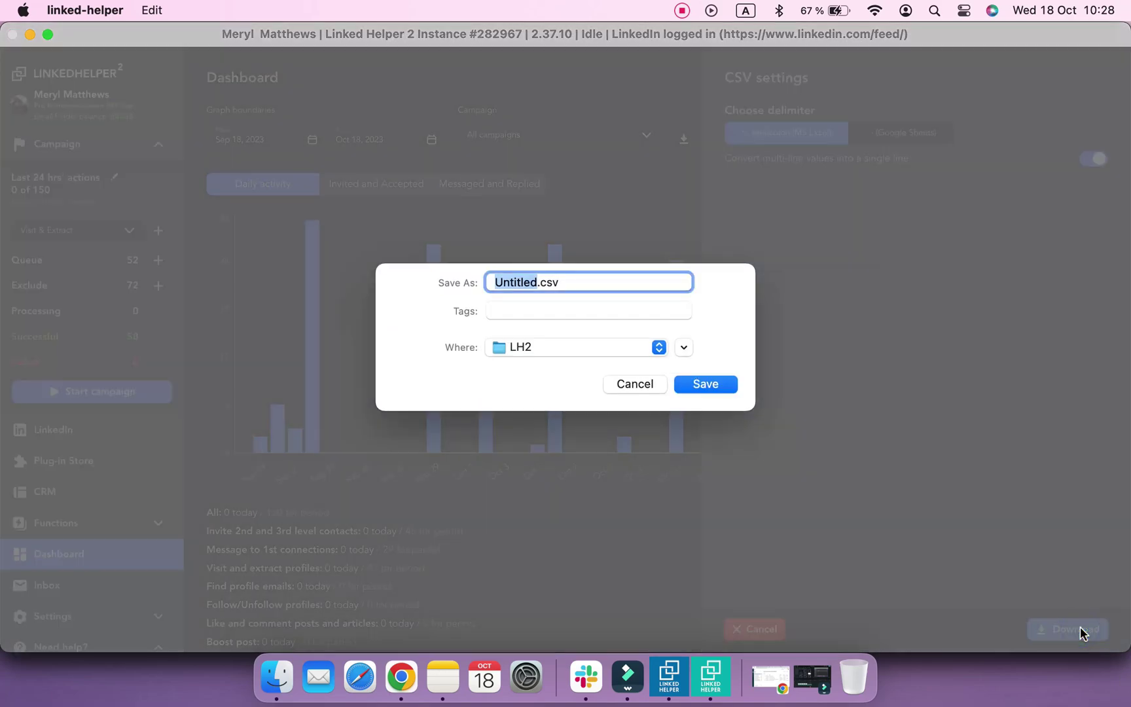
type("Dashboard M")
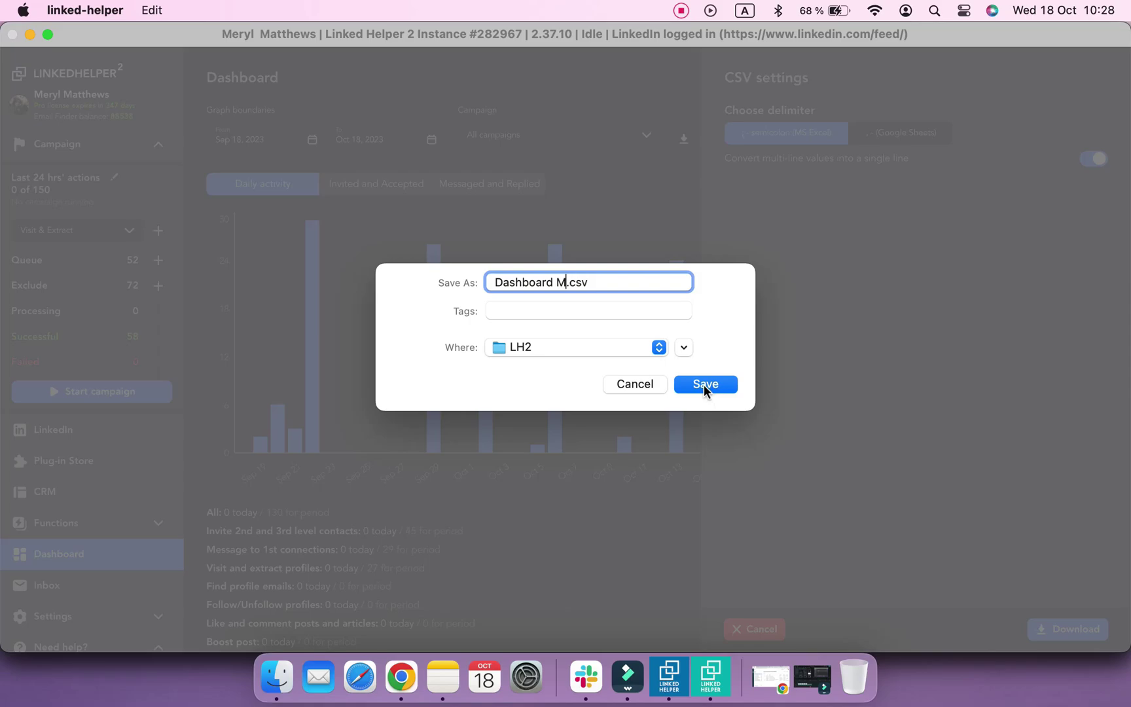
type("eryl")
left_click(707, 386)
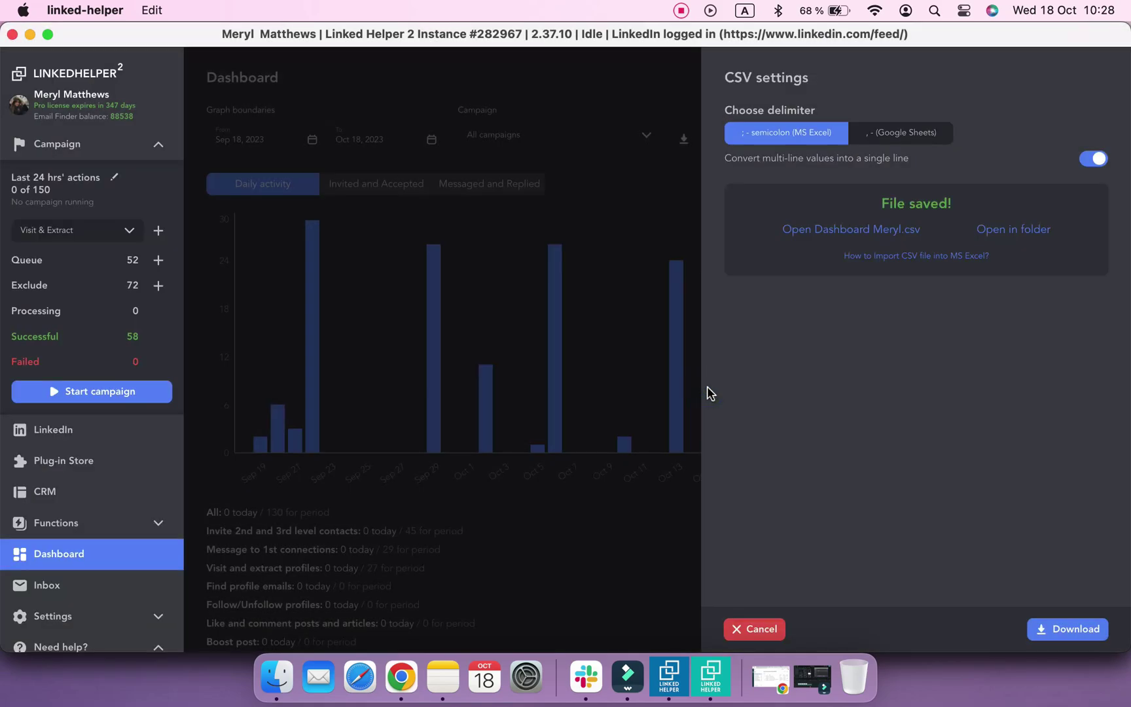
left_click(743, 630)
Select all 1056 CRM profiles and save them to LH2 as a CSV named 'CRM' plus the holder's name
left_click(70, 492)
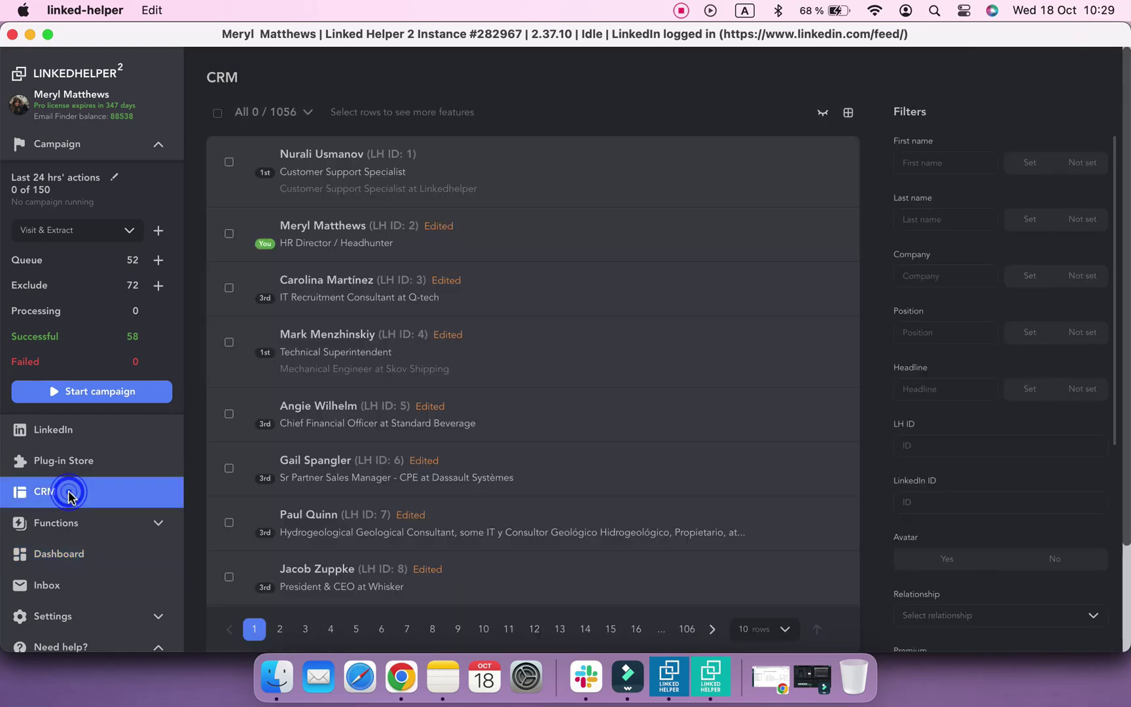
left_click(217, 113)
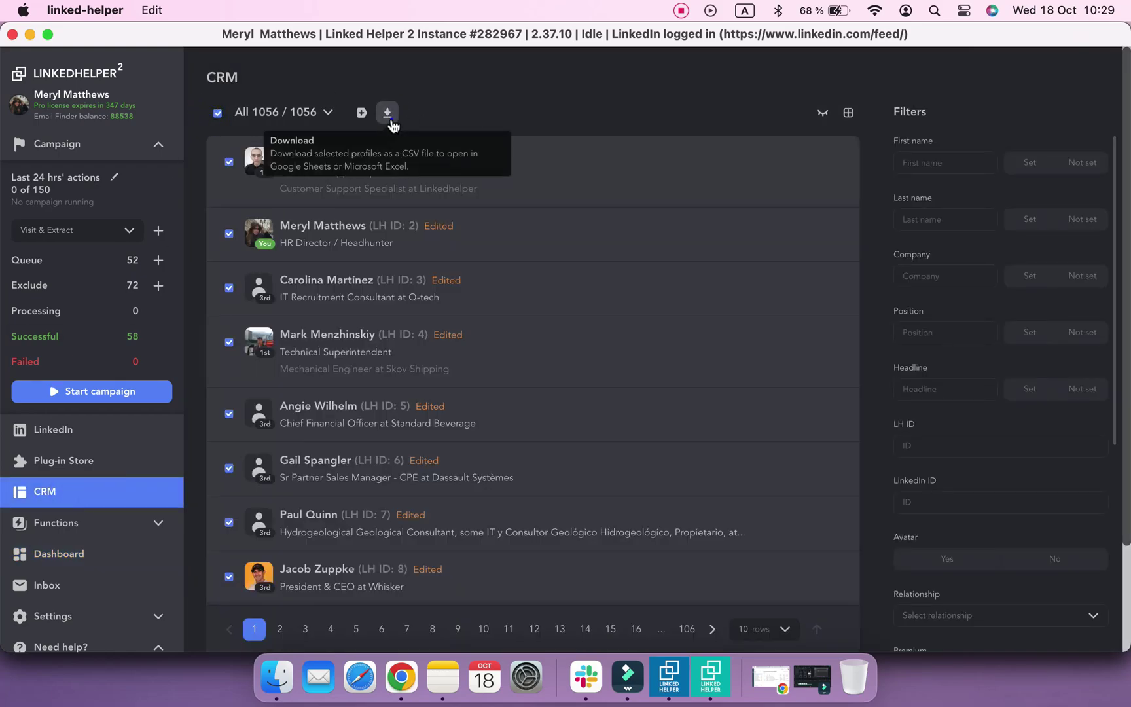
left_click(388, 113)
left_click(1045, 627)
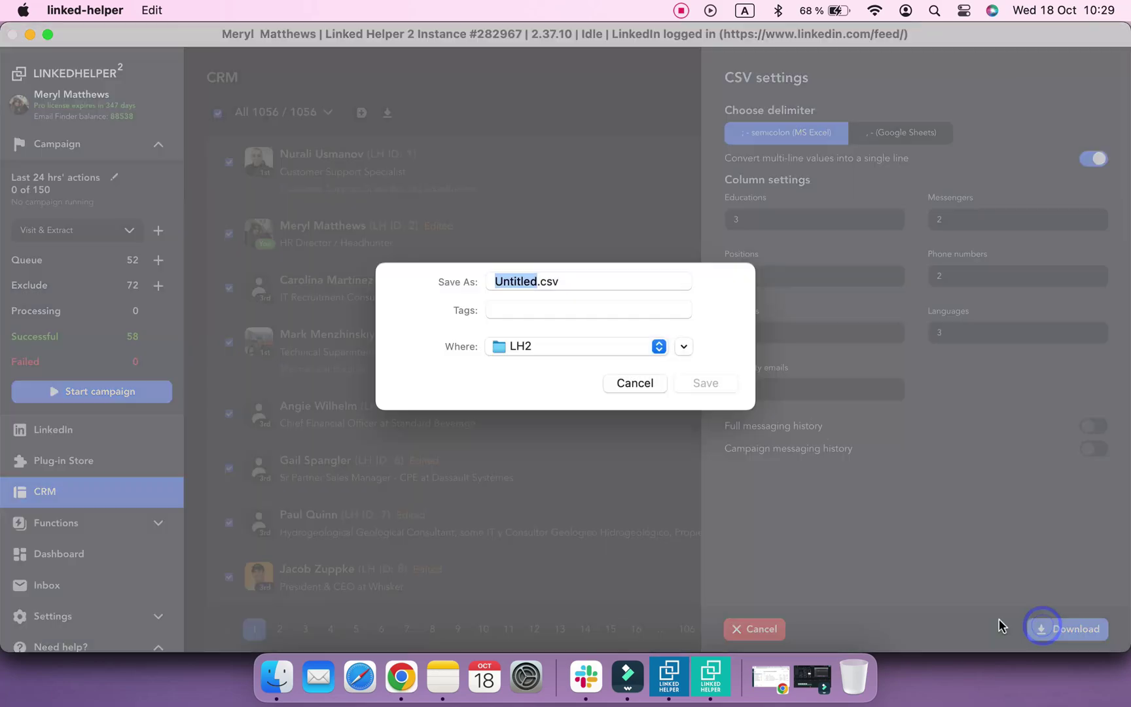
type("CRM Meryl")
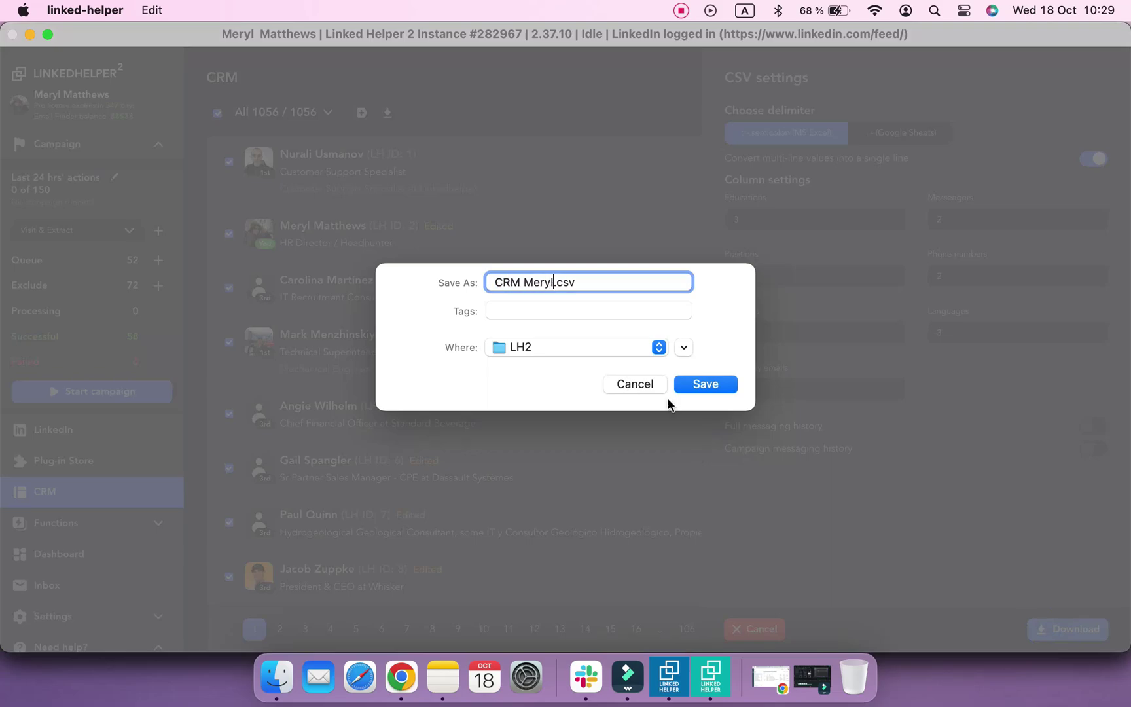
left_click(716, 385)
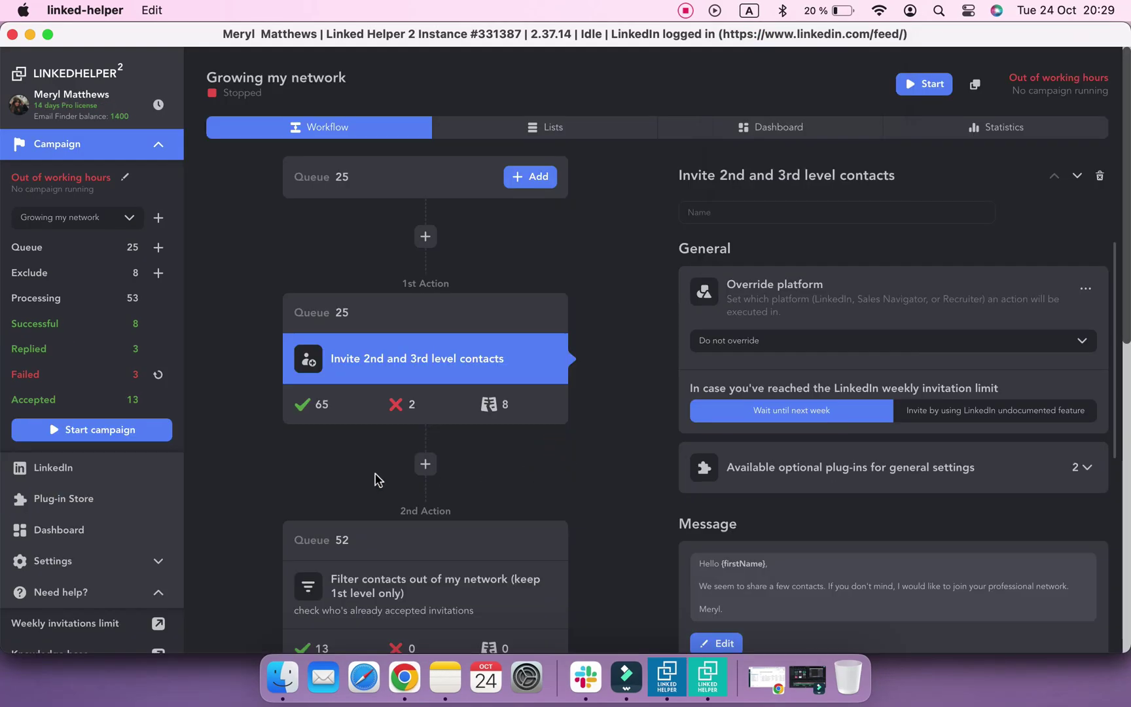
Select all 65 successfully invited contacts and save them as invited.csv
left_click(310, 405)
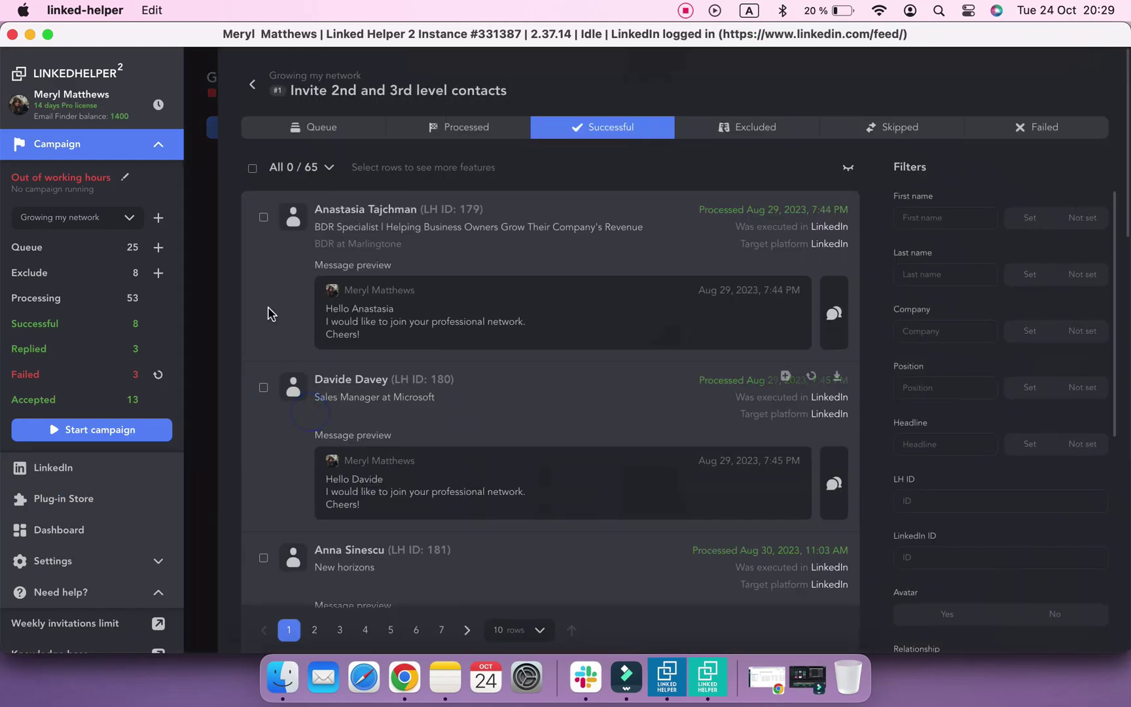
left_click(254, 168)
left_click(421, 167)
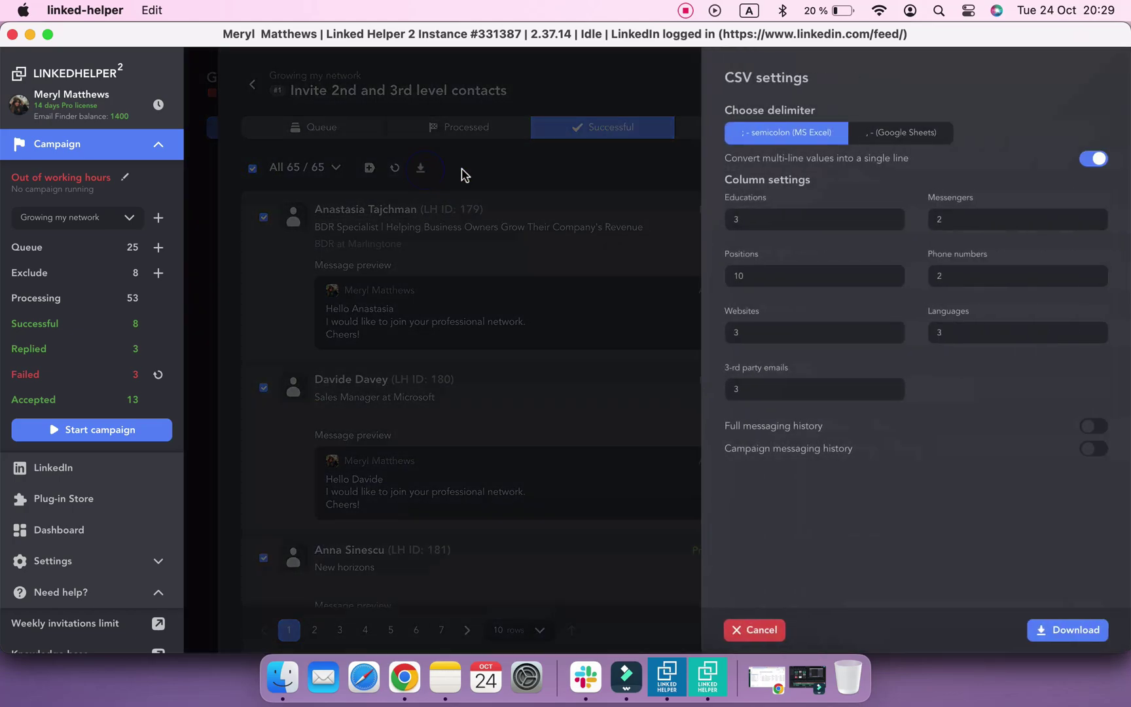
left_click(1067, 630)
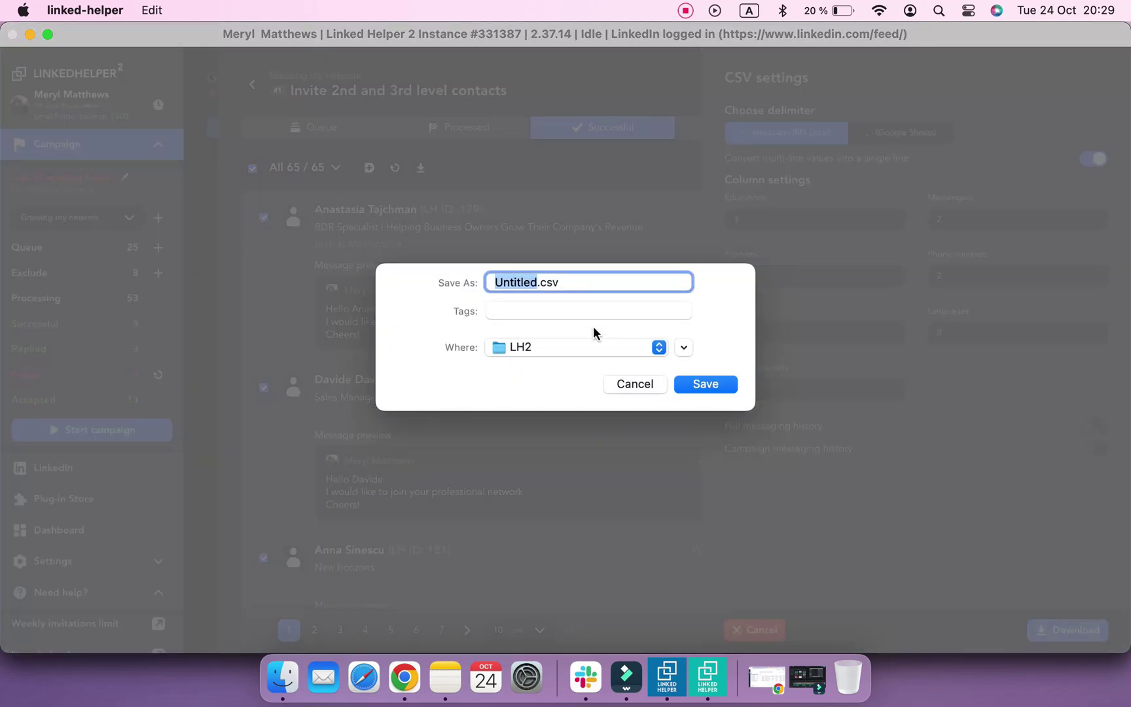
type("invited")
left_click(705, 386)
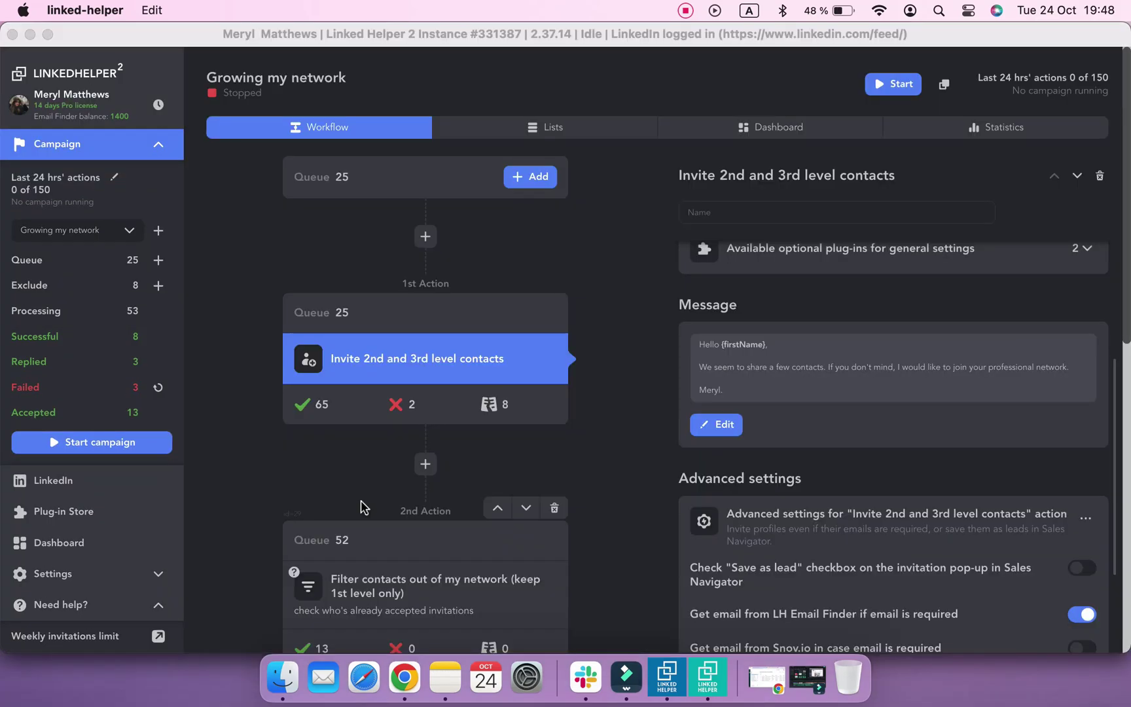
Install the Multi-campaign runner plug-in from the Plug-in Store's campaign plug-ins
left_click(362, 505)
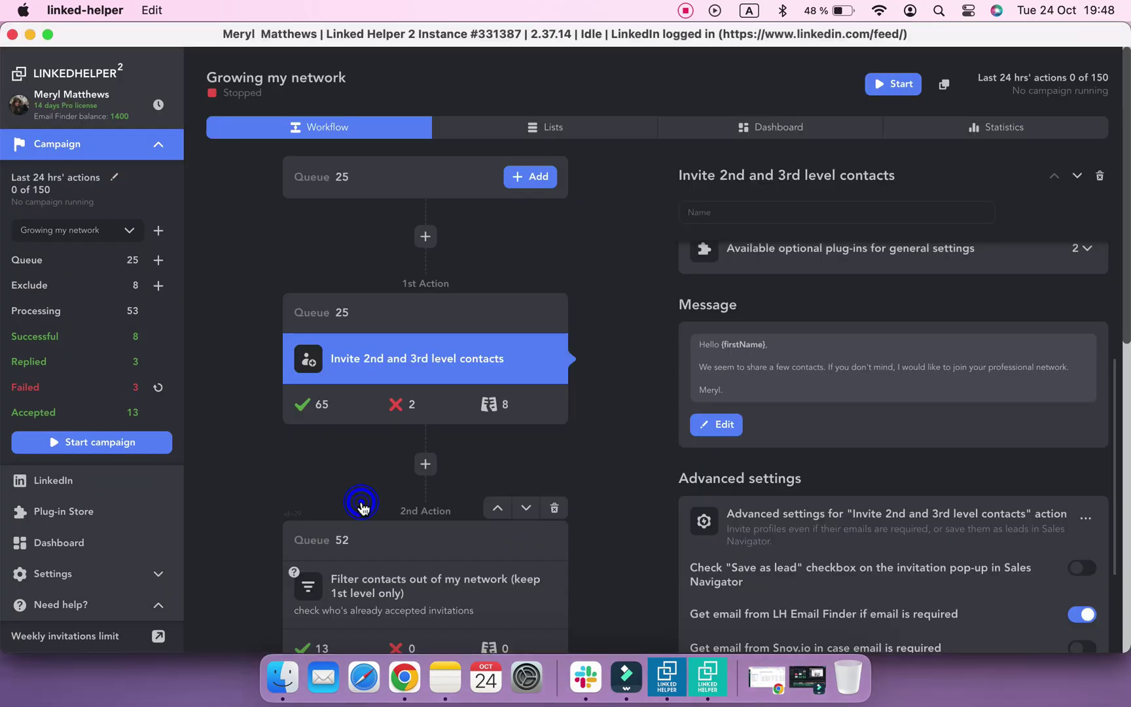
left_click(137, 522)
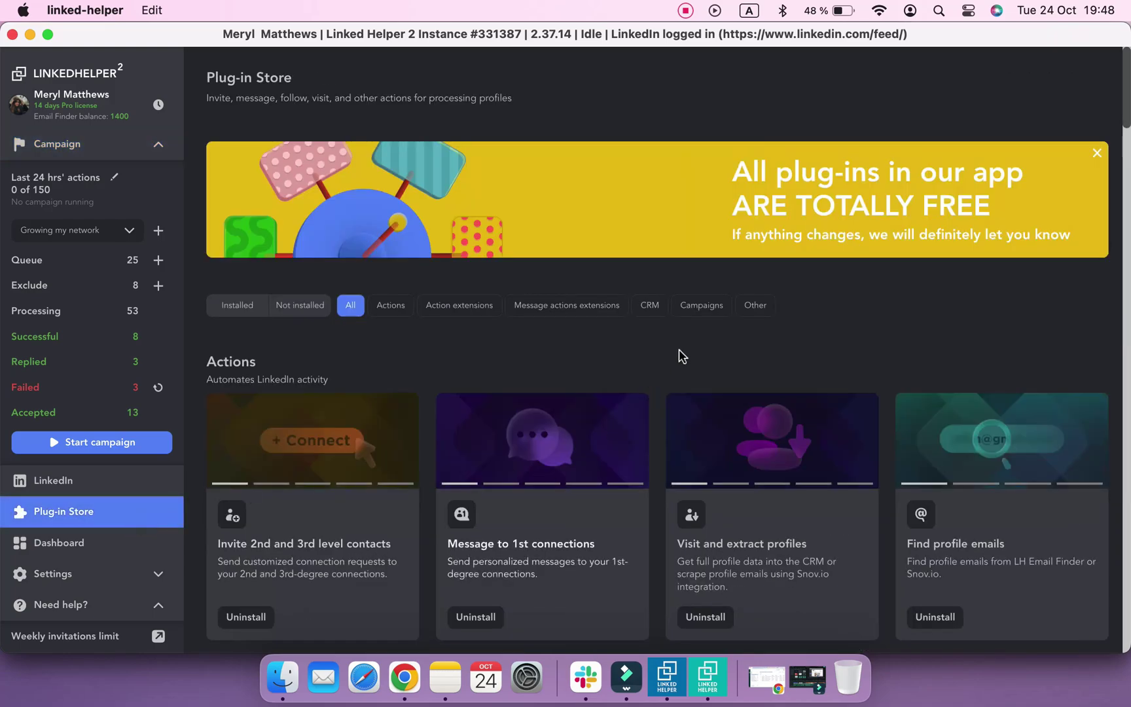
left_click(708, 311)
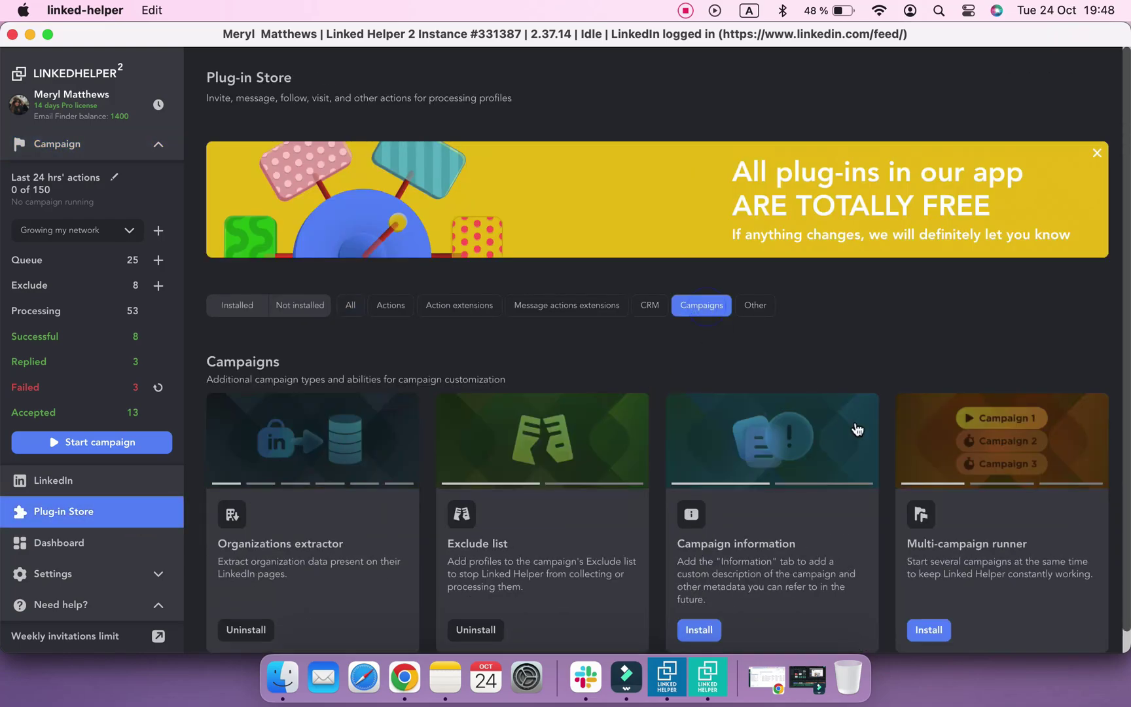
left_click(940, 638)
Export the Find emails, Growing my network and Like and comment campaigns to campaigns.csv
left_click(78, 144)
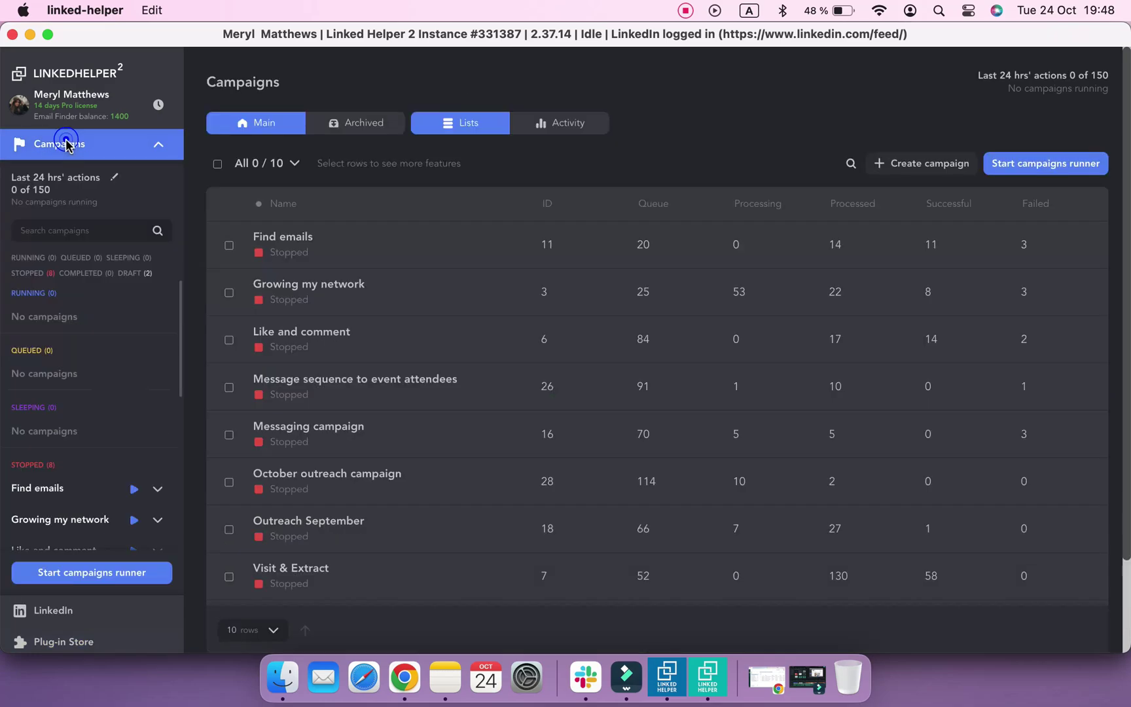
left_click(229, 245)
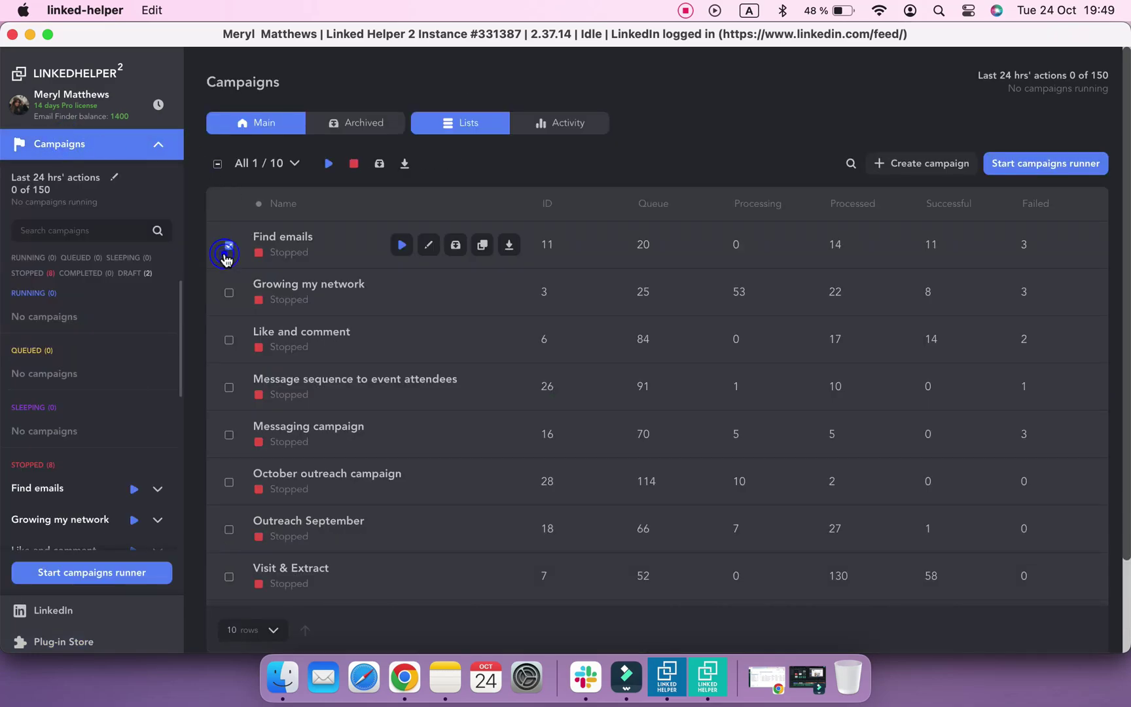
left_click(230, 292)
left_click(229, 340)
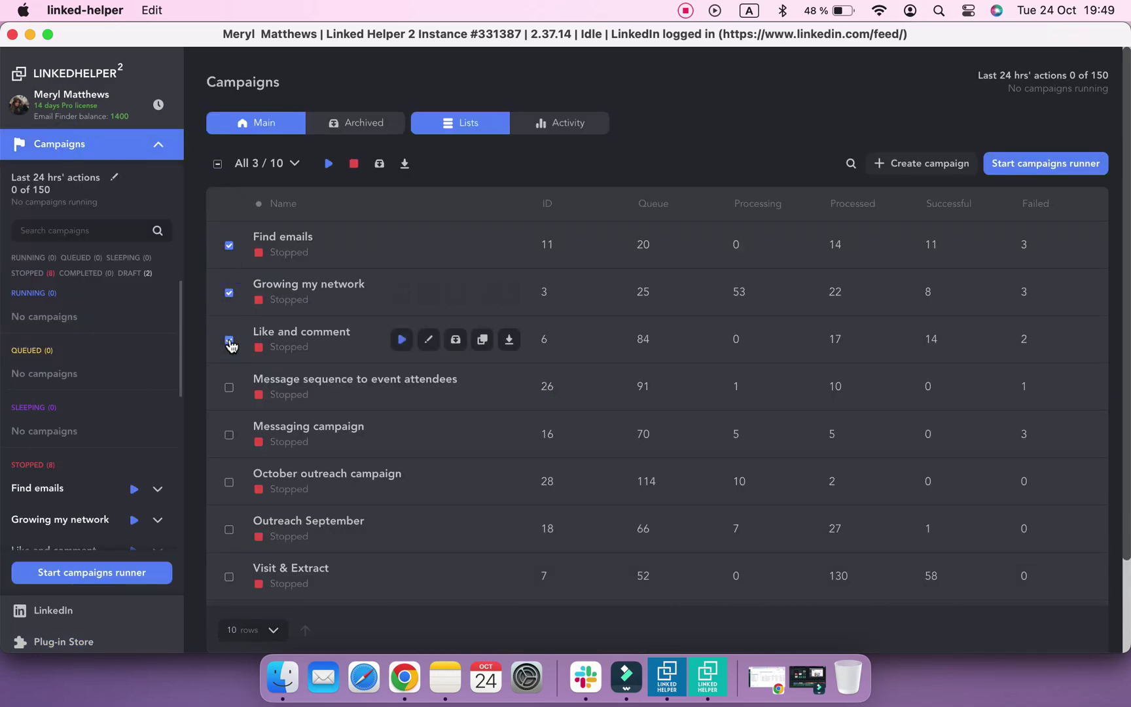
left_click(406, 165)
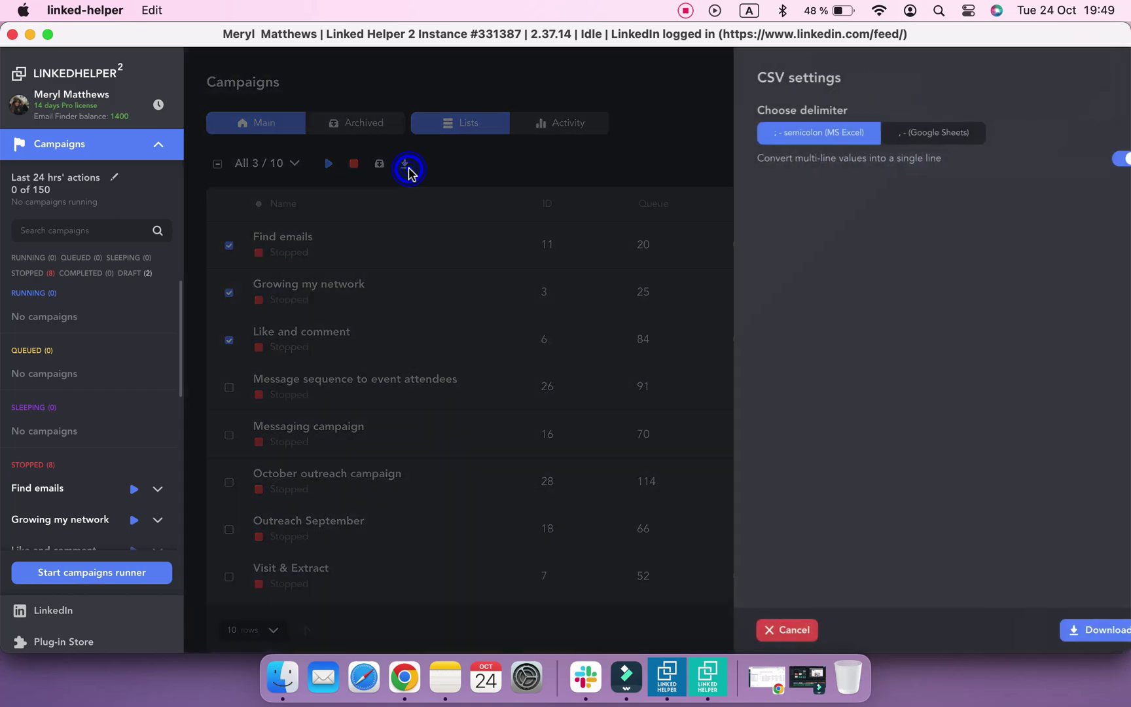
left_click(1064, 630)
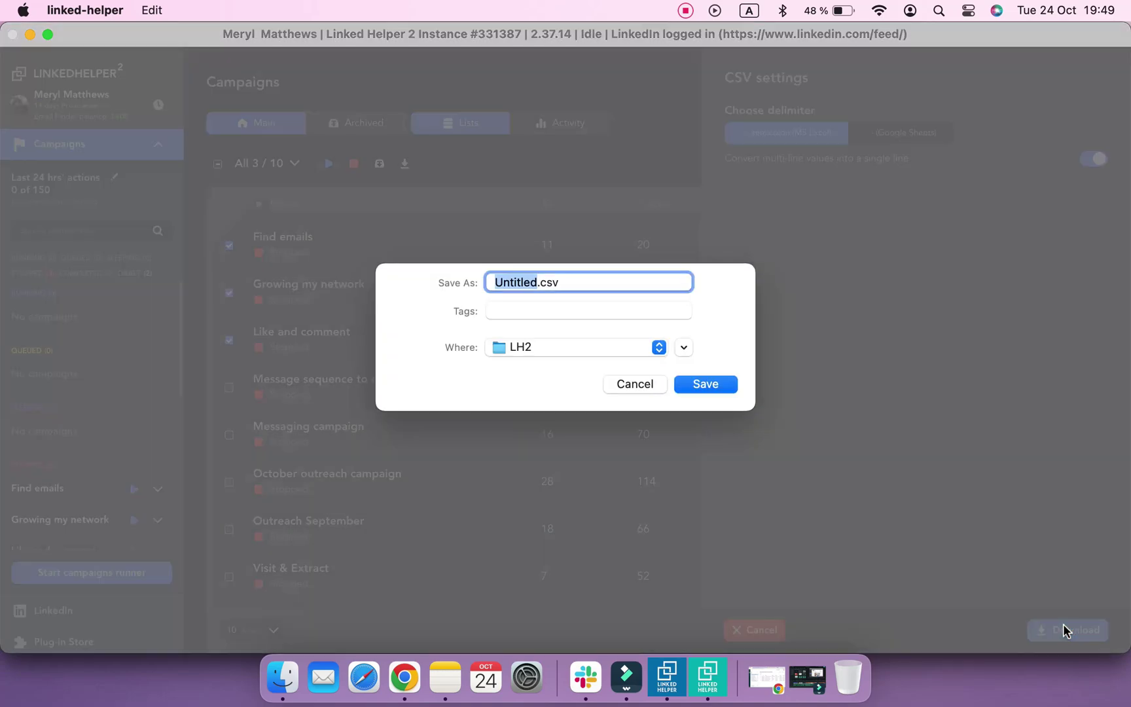
type("cam")
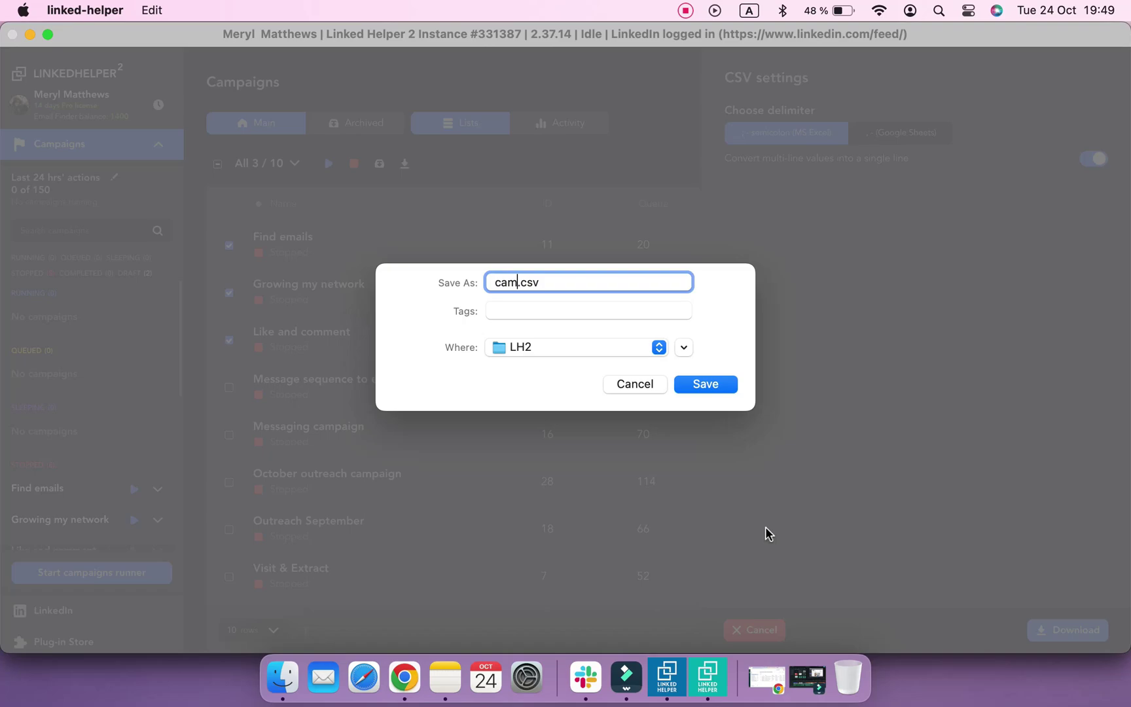
type("paigns")
key("Return")
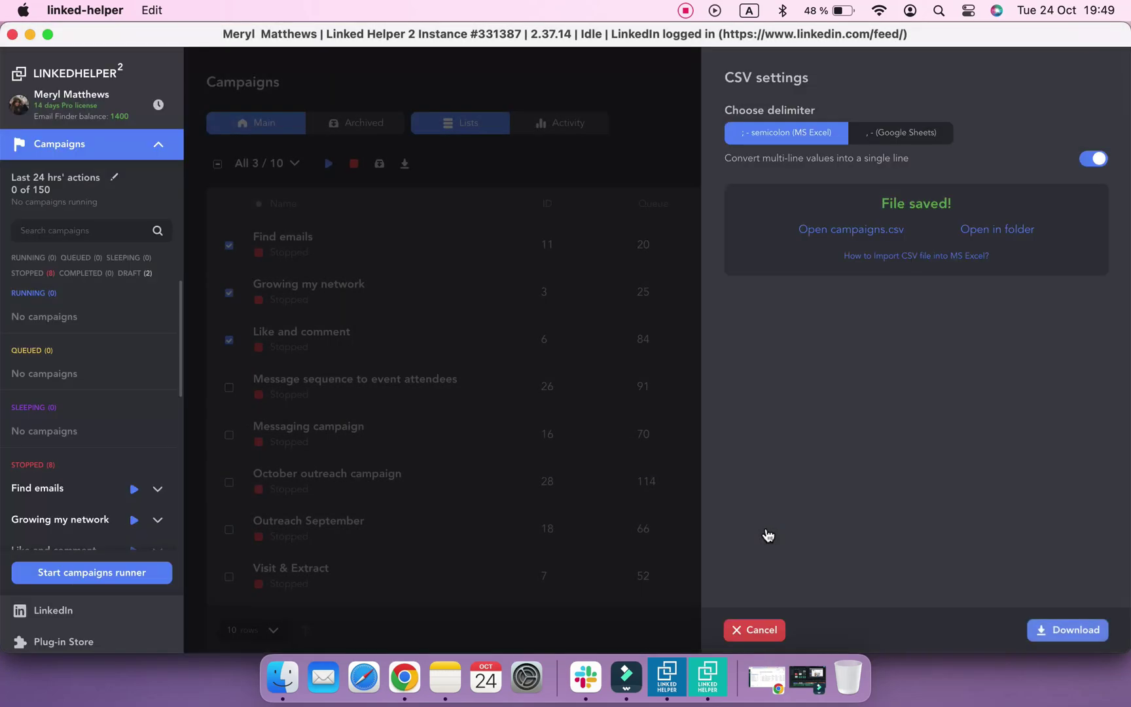
left_click(756, 631)
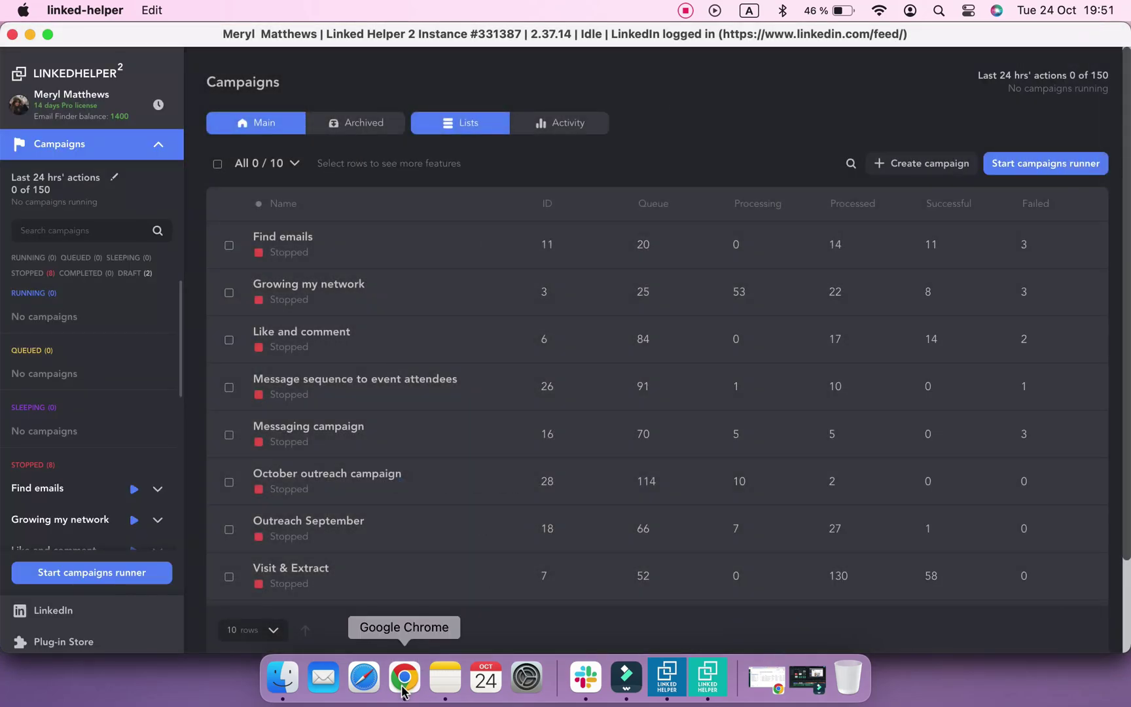
In the campaigns sheet, read the totals of columns J, L and M: 33 successful, 3 replied, 13 accepted
left_click(404, 677)
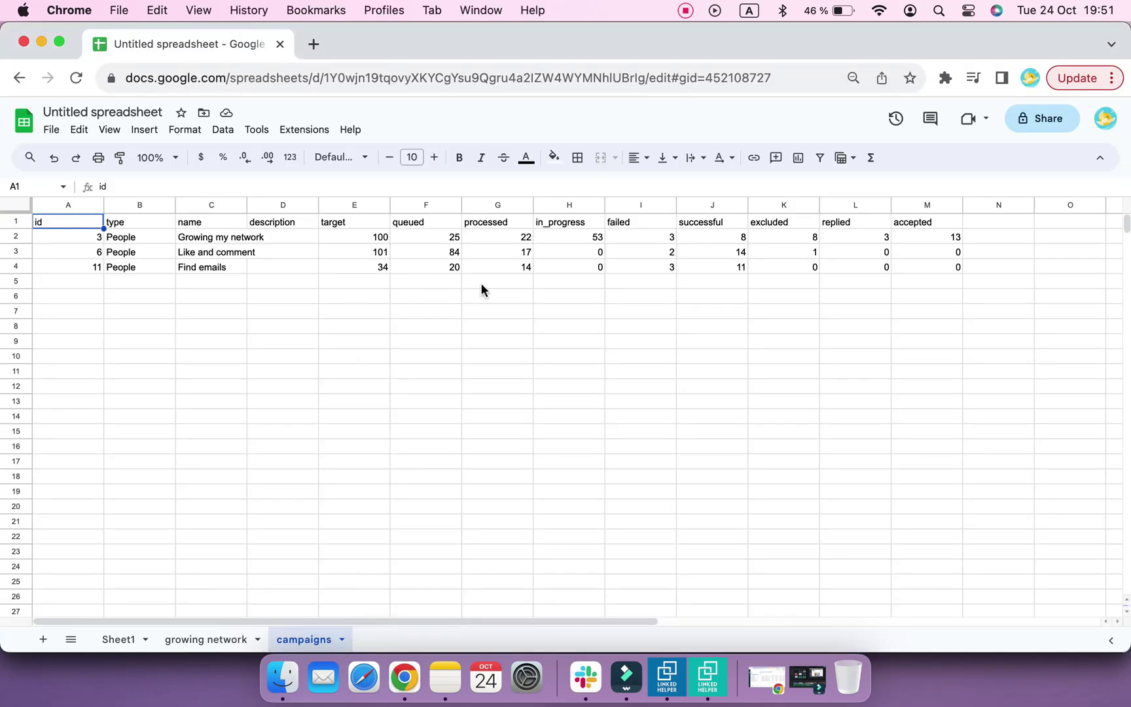
left_click(722, 205)
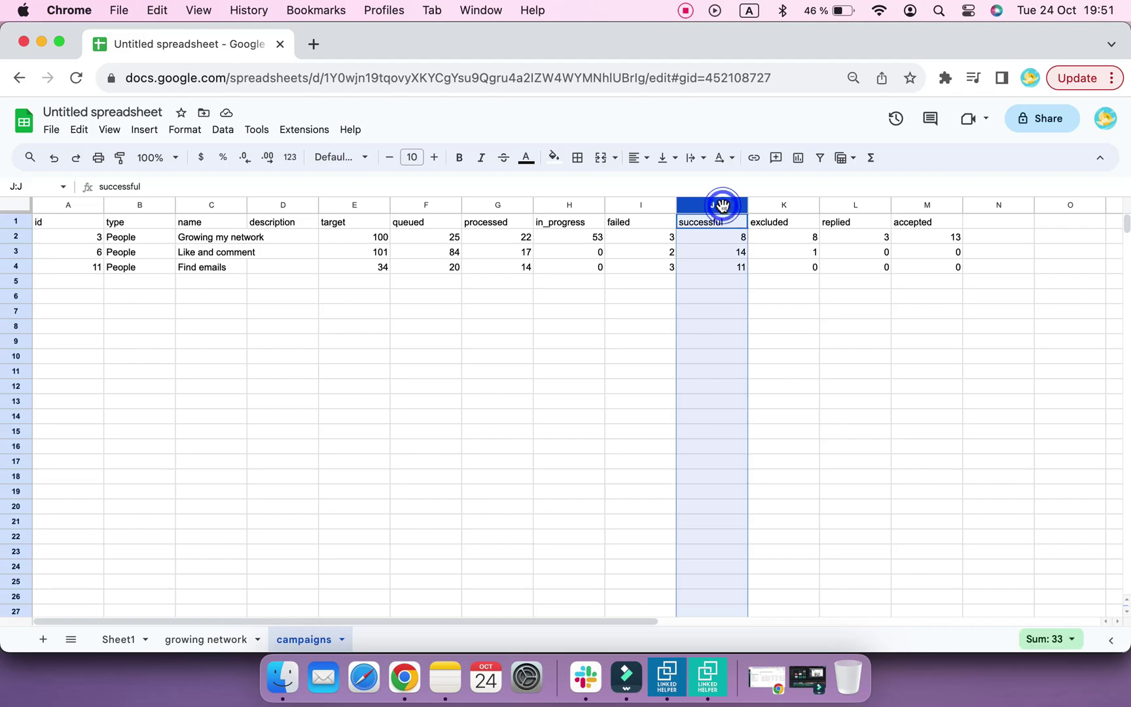
left_click(861, 203)
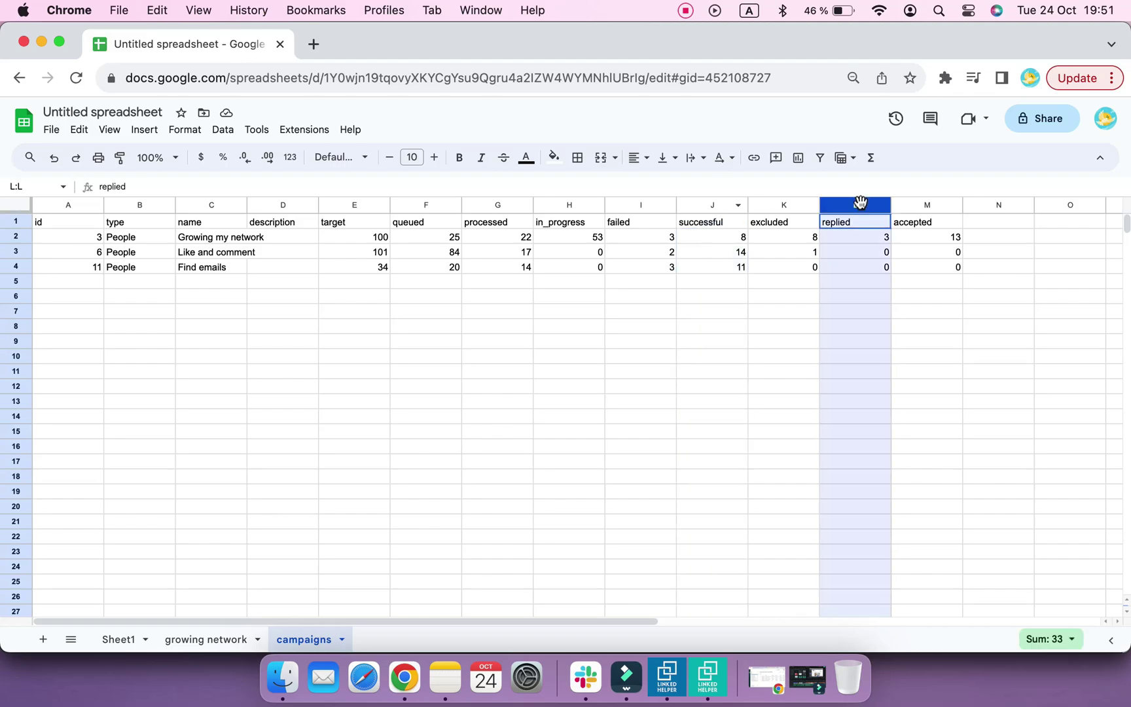
left_click(941, 204)
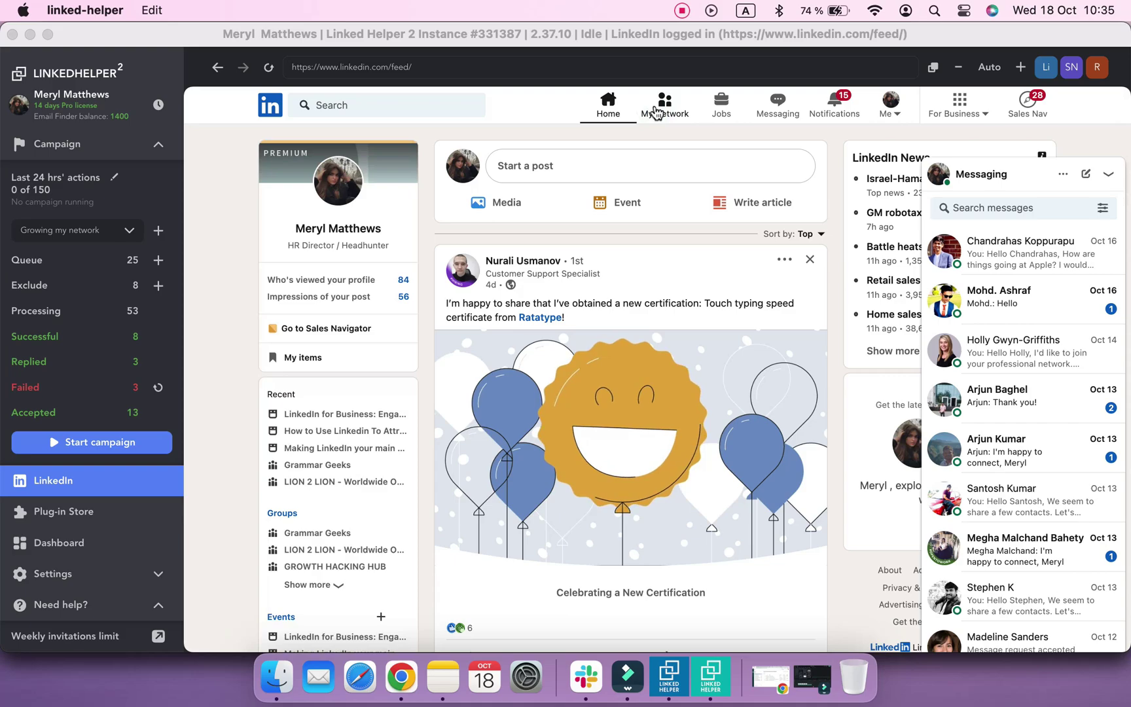
left_click(665, 117)
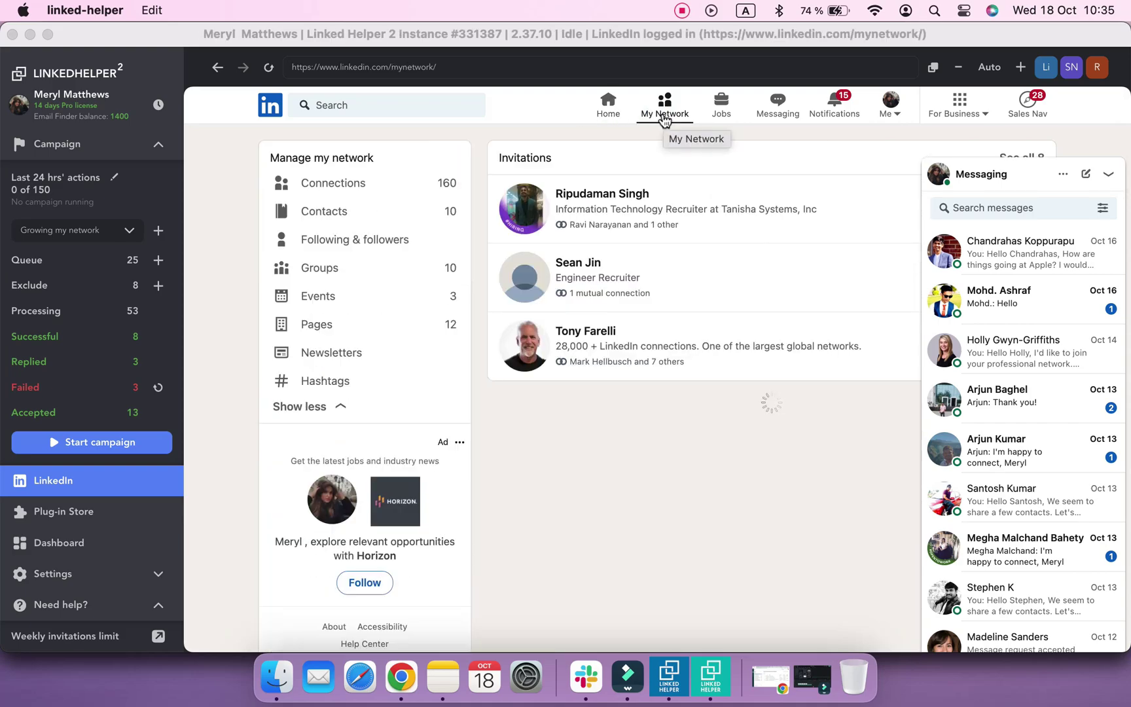
Go from the LinkedIn connections list to the Messaging page with a conversation open
left_click(422, 188)
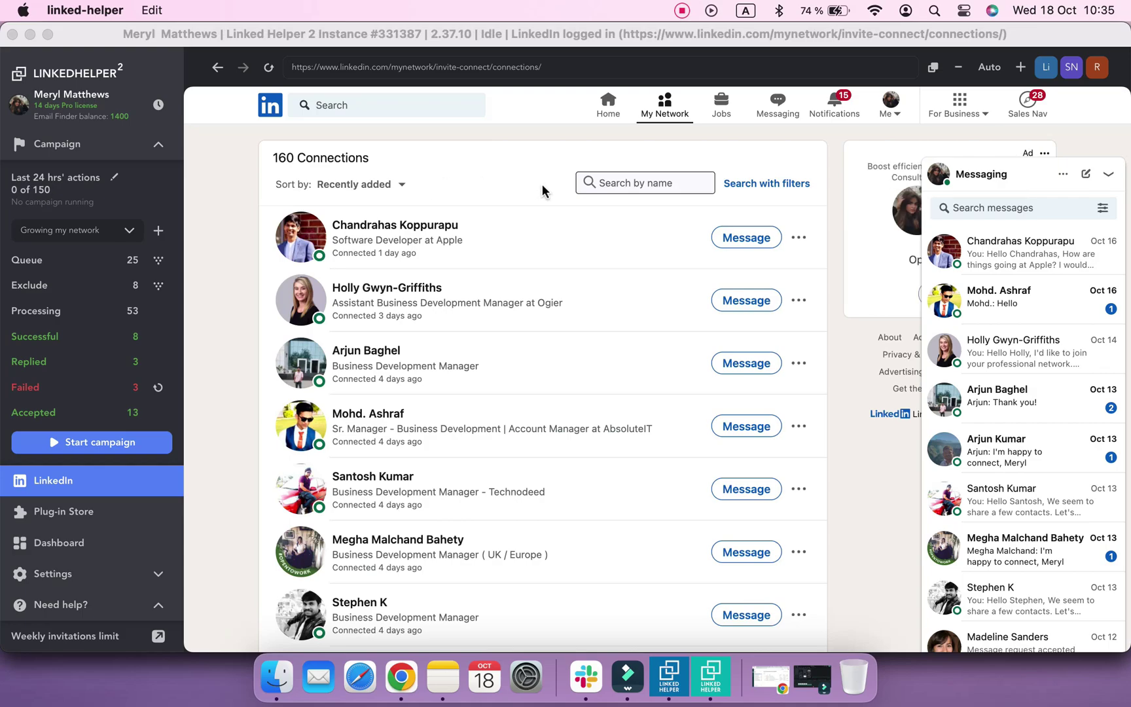
left_click(778, 103)
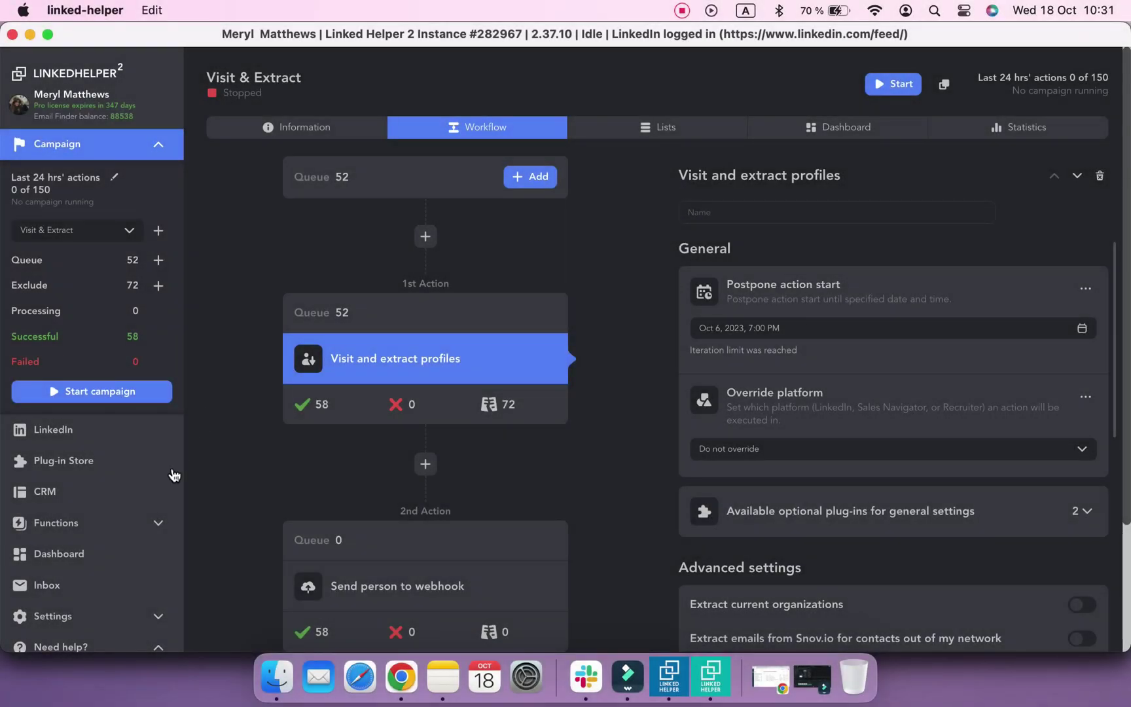
Open the Working hours settings and keep the timezone at UTC +1:00
scroll(156, 487, "down", 2)
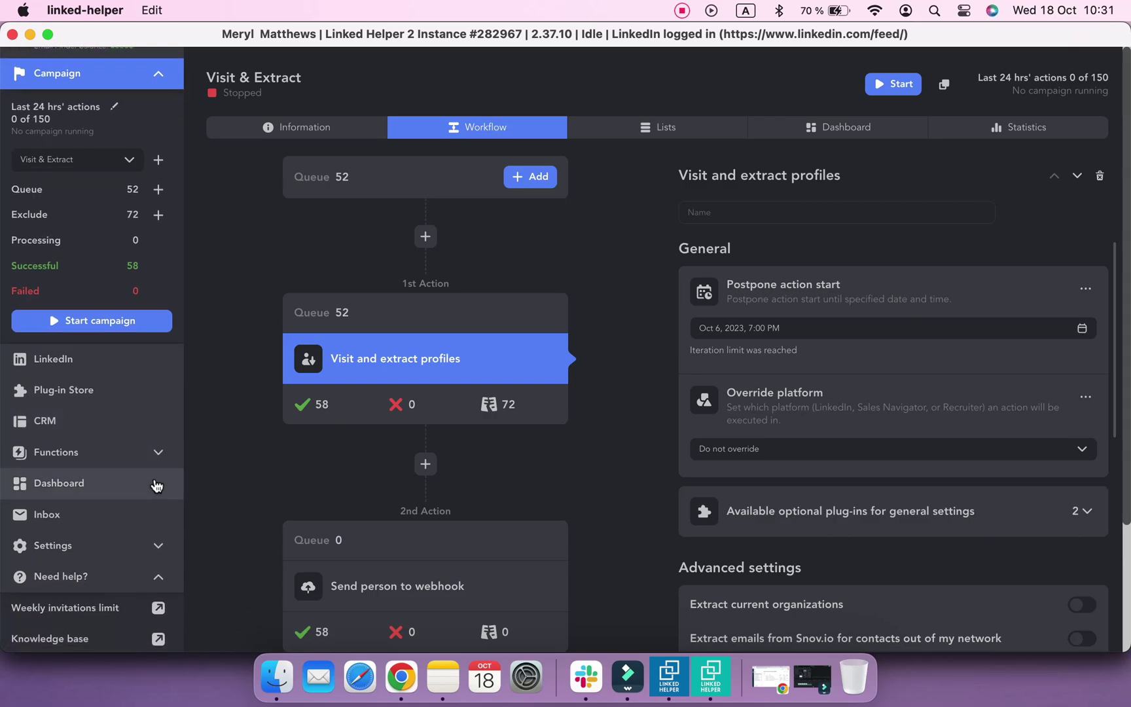
left_click(66, 546)
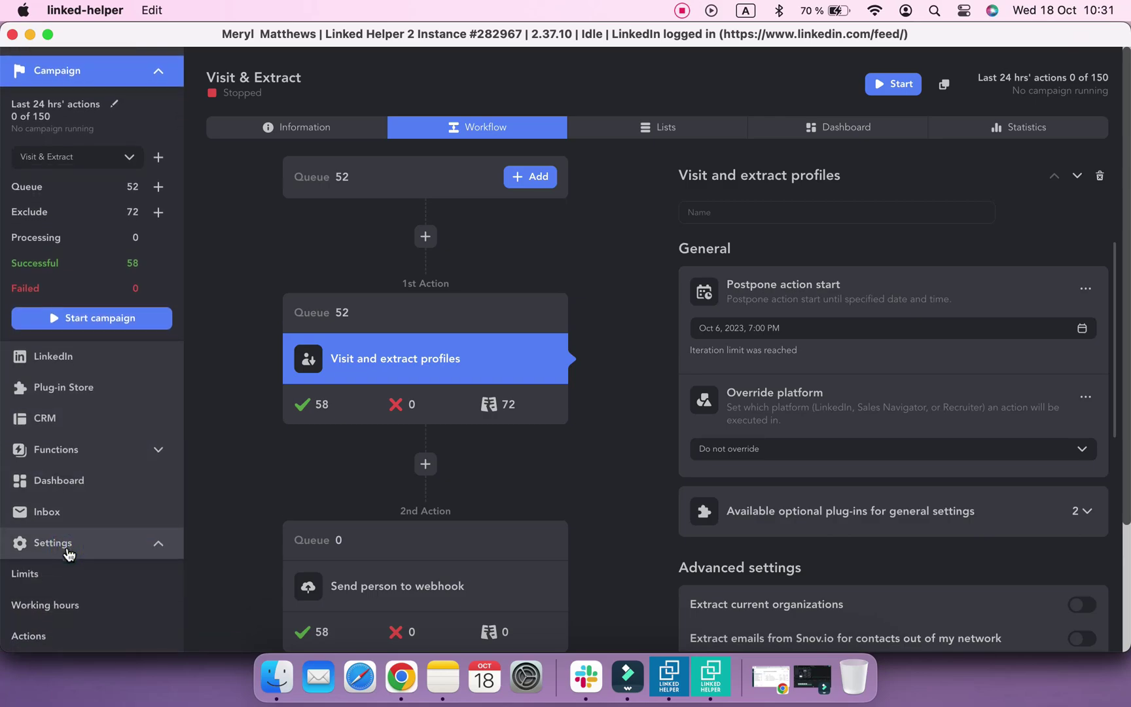
scroll(69, 547, "down", 3)
left_click(96, 505)
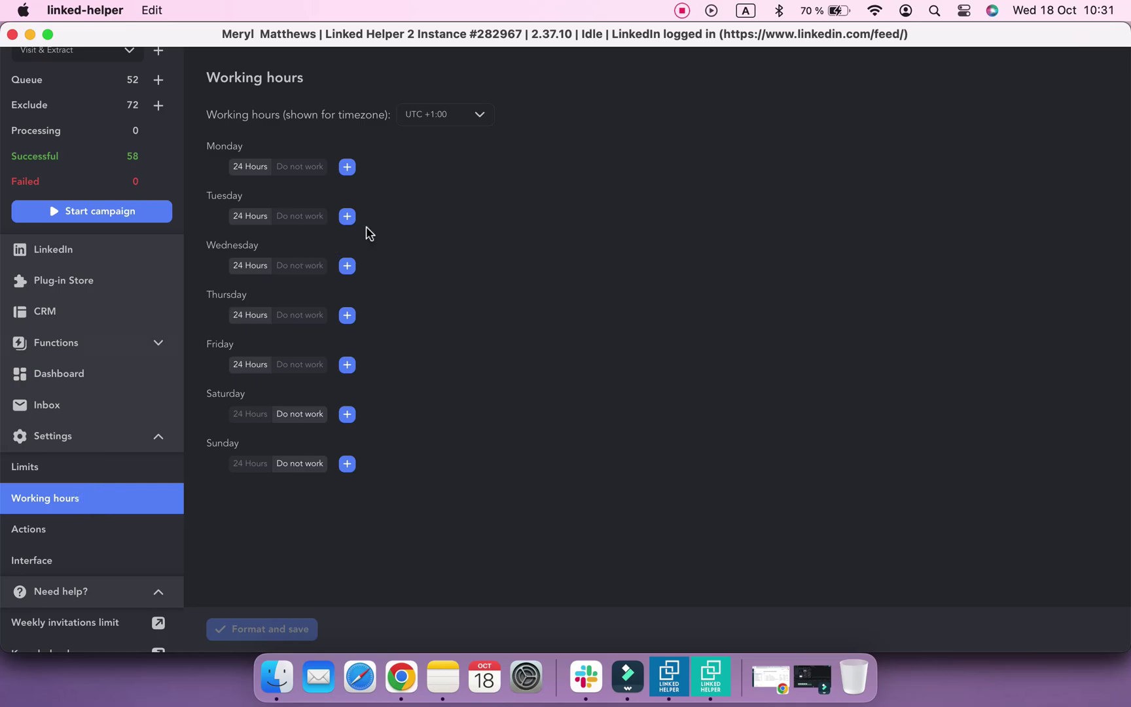
left_click(486, 116)
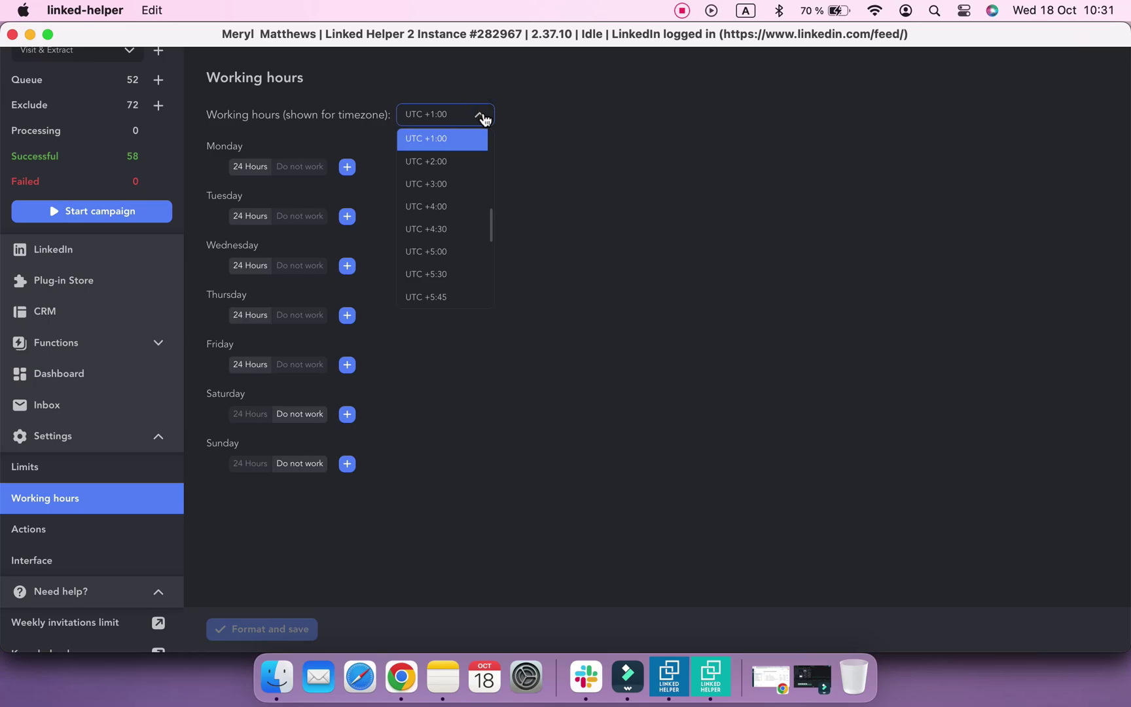
left_click(483, 116)
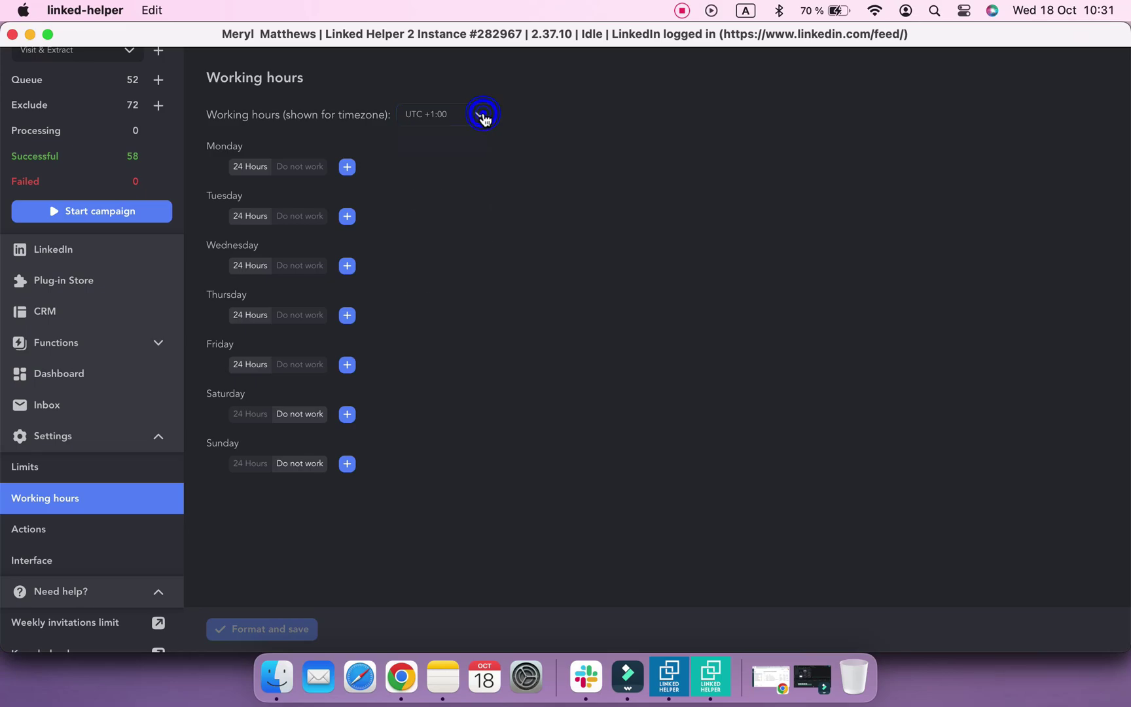
Give Monday, Tuesday and Wednesday custom working hours ending at 13
left_click(348, 168)
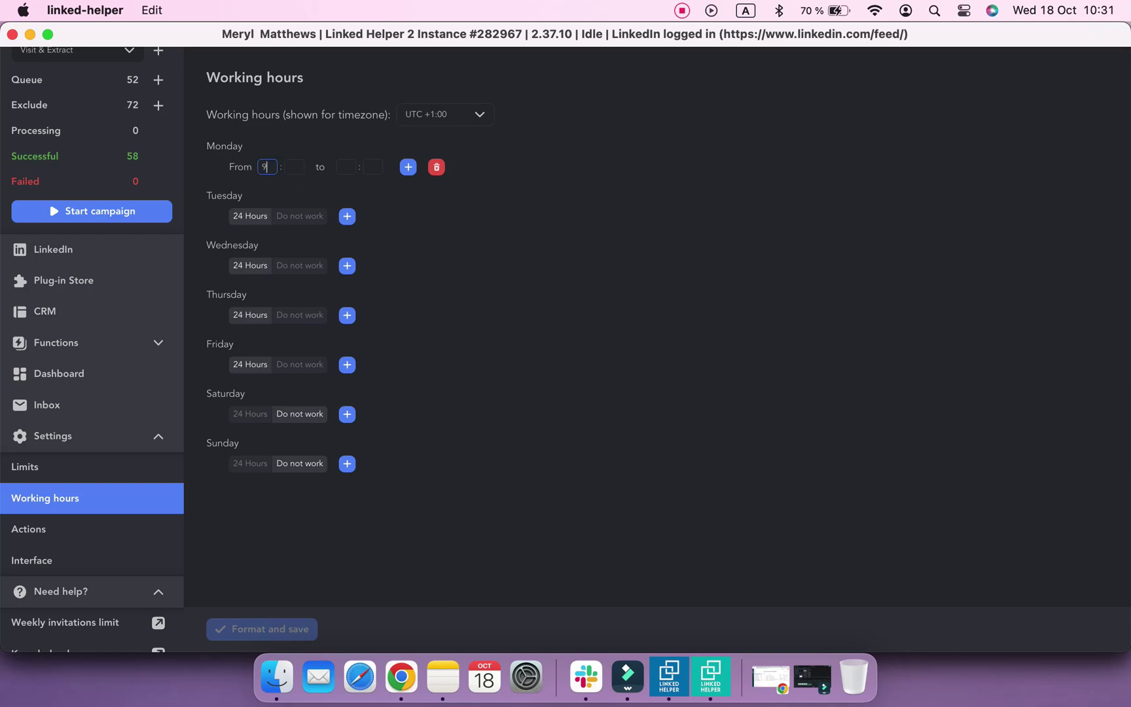
left_click(345, 167)
type("13")
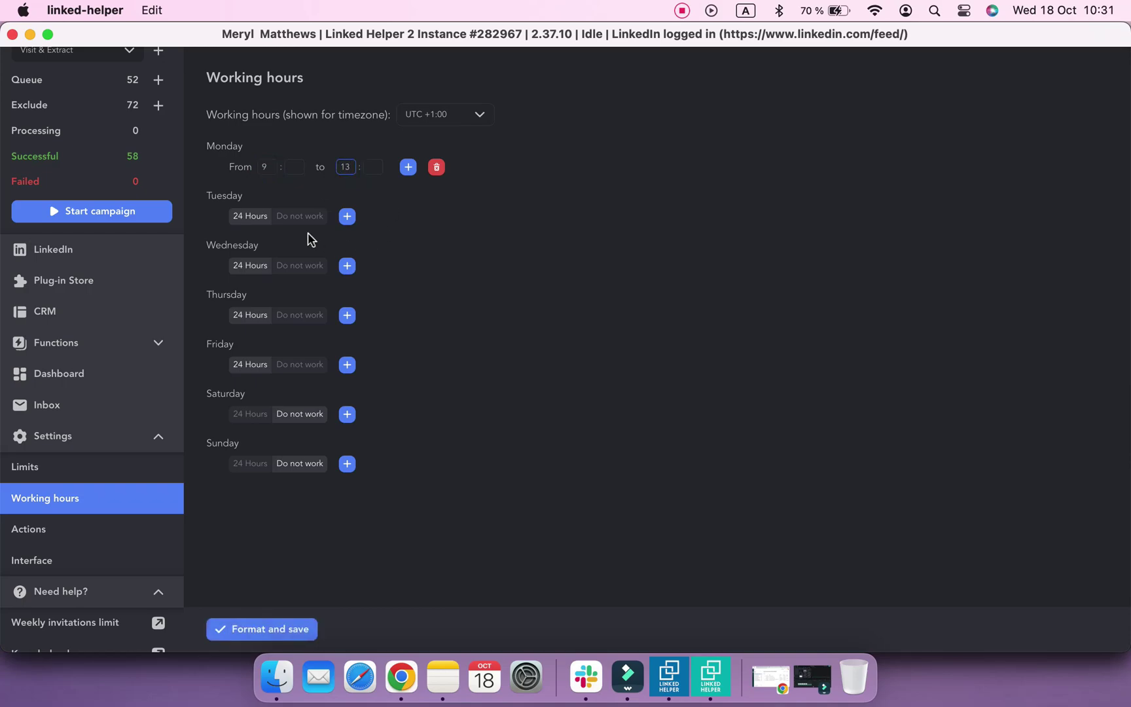
left_click(348, 217)
left_click(346, 217)
type("1")
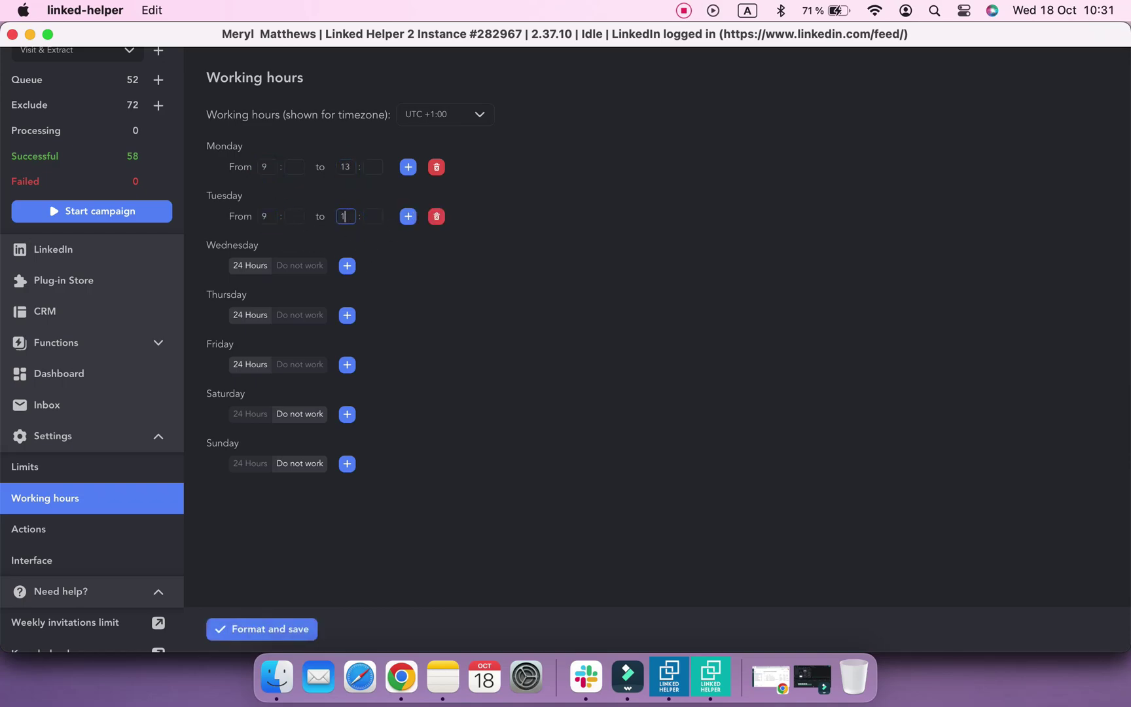
type("3")
left_click(348, 265)
left_click(350, 265)
Set Thursday to 9–13 and give Friday a custom range starting at 9
type("13")
left_click(348, 315)
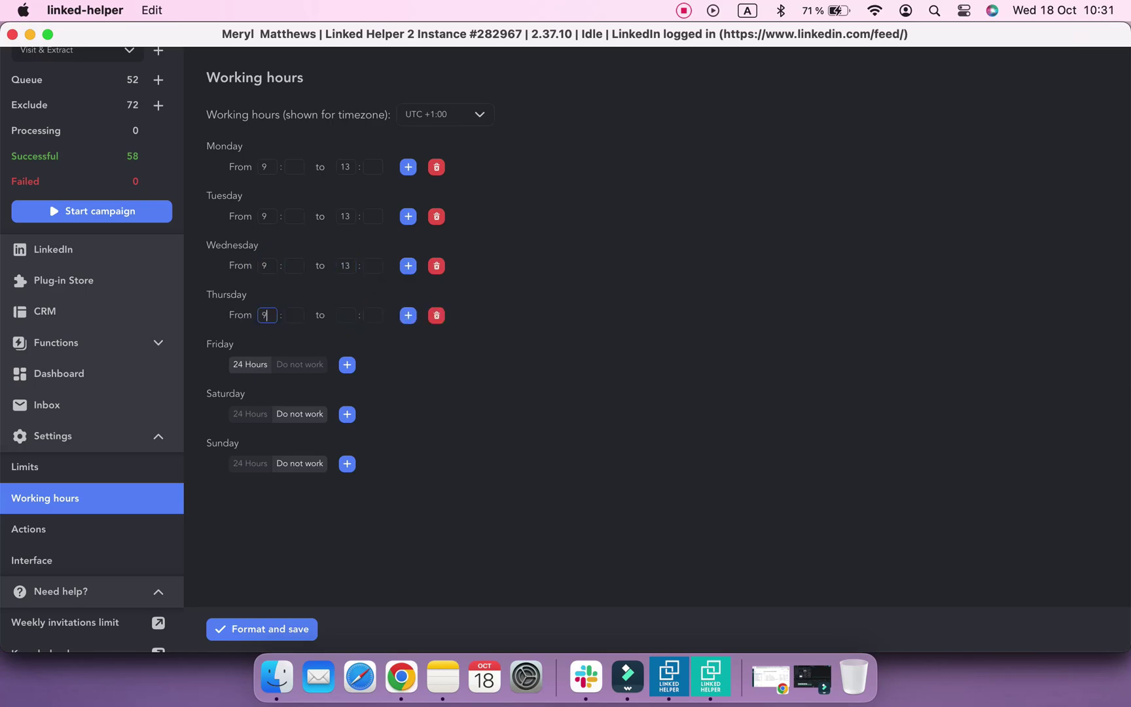
left_click(347, 314)
type("13")
left_click(350, 365)
left_click(266, 365)
type("9")
left_click(351, 364)
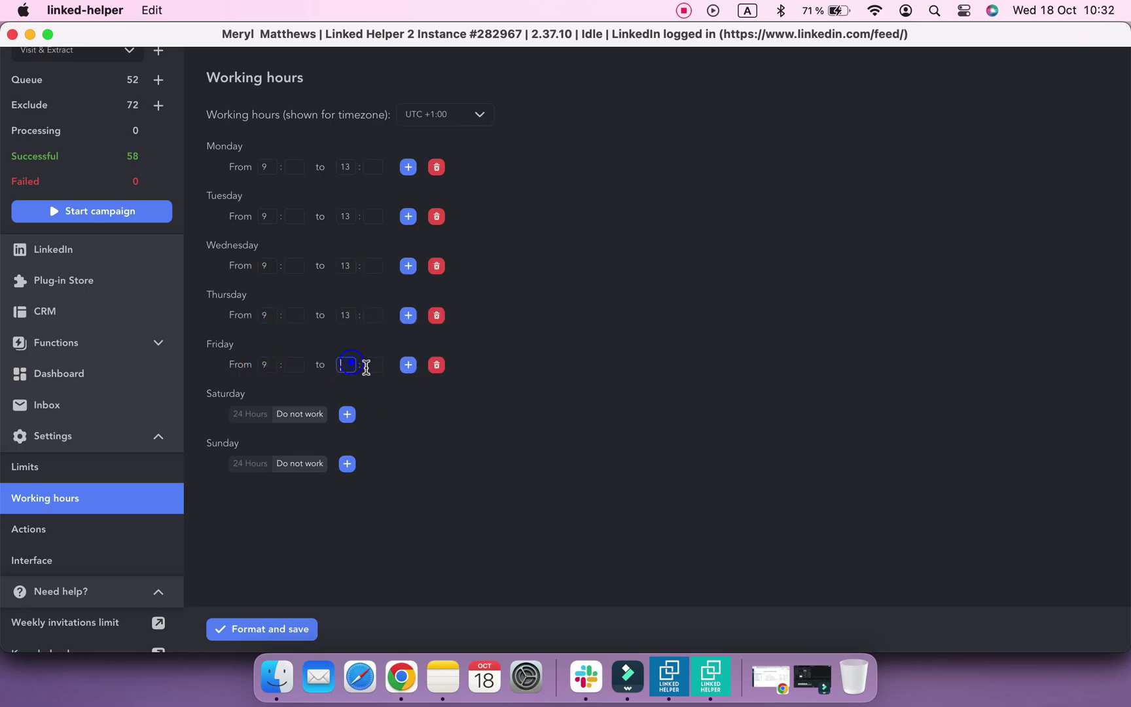